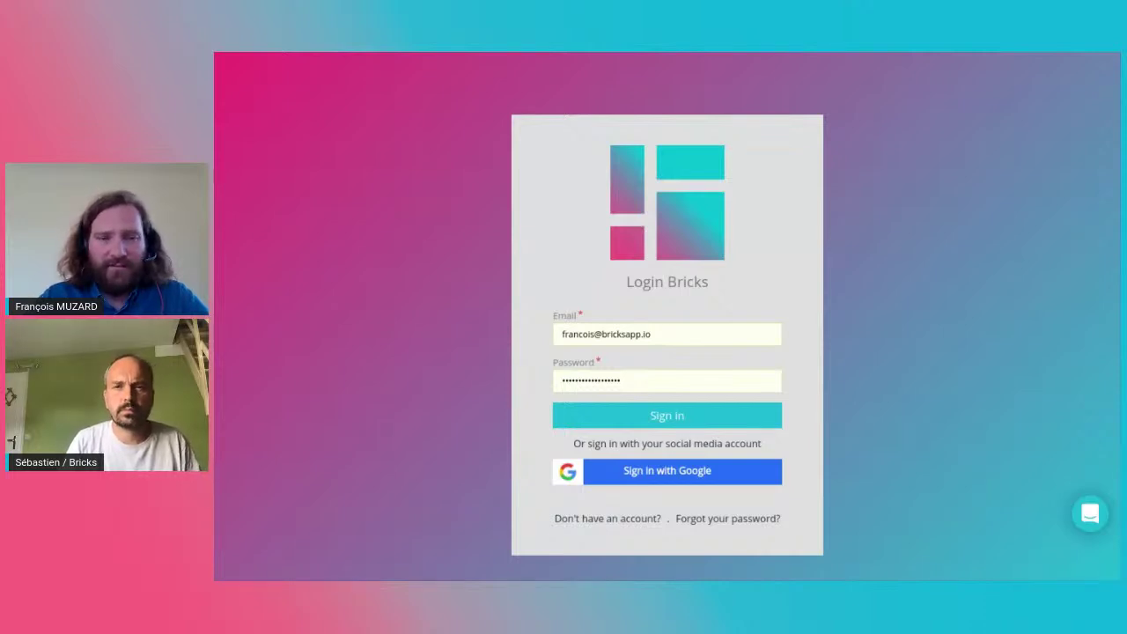
Sign in with the prefilled account and open the roadmap of the DEMO meeting project.
left_click(671, 422)
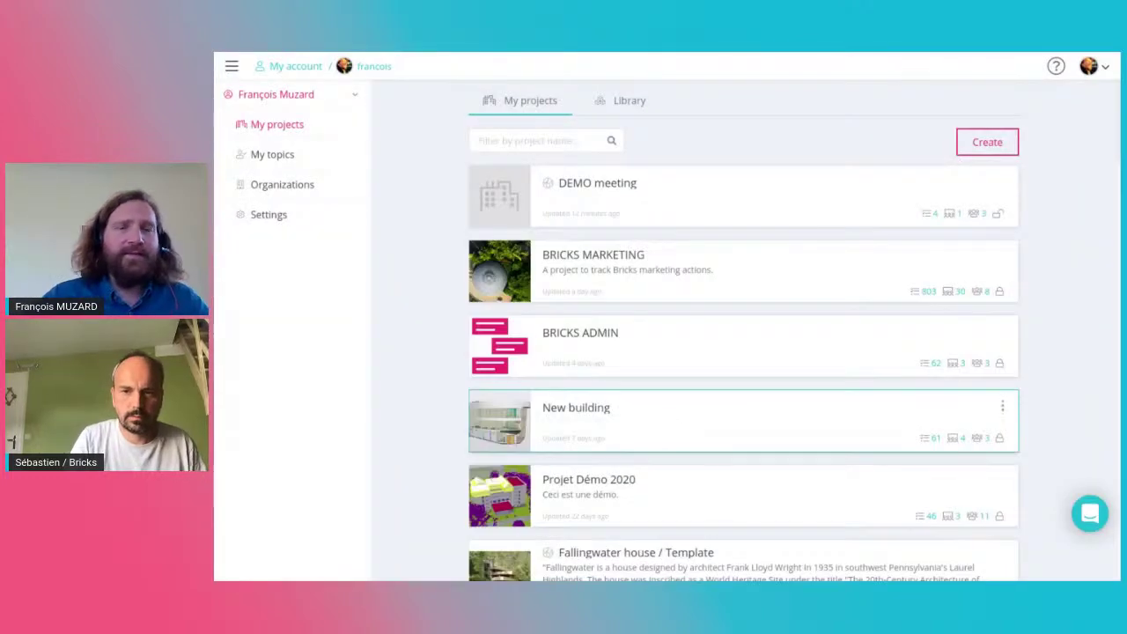
scroll(617, 282, "down", 1)
scroll(641, 317, "up", 1)
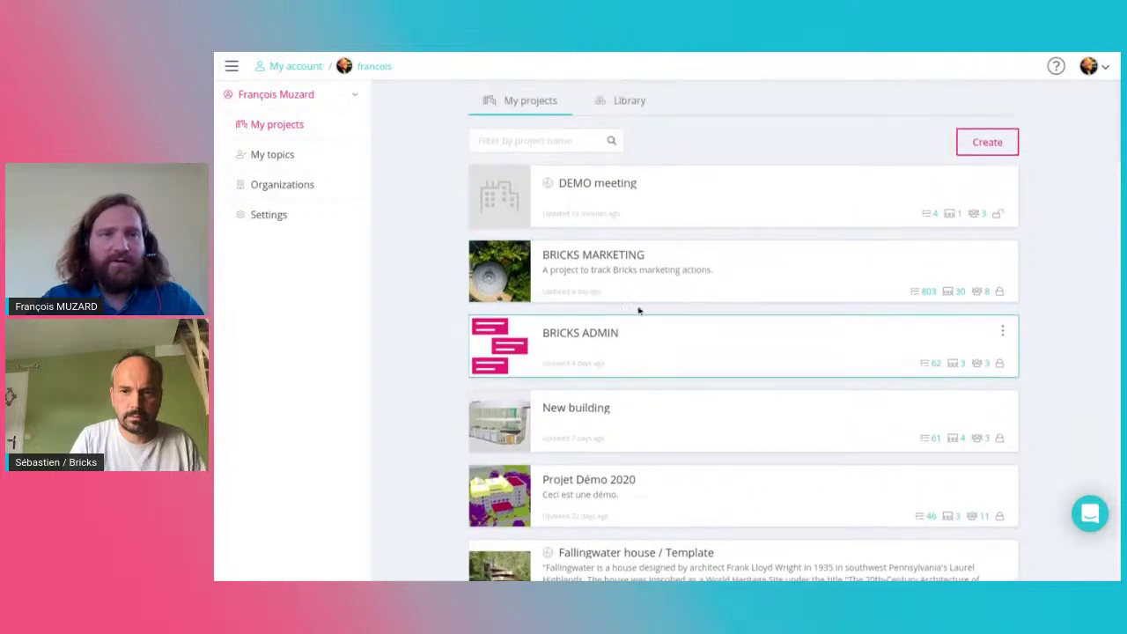
left_click(612, 187)
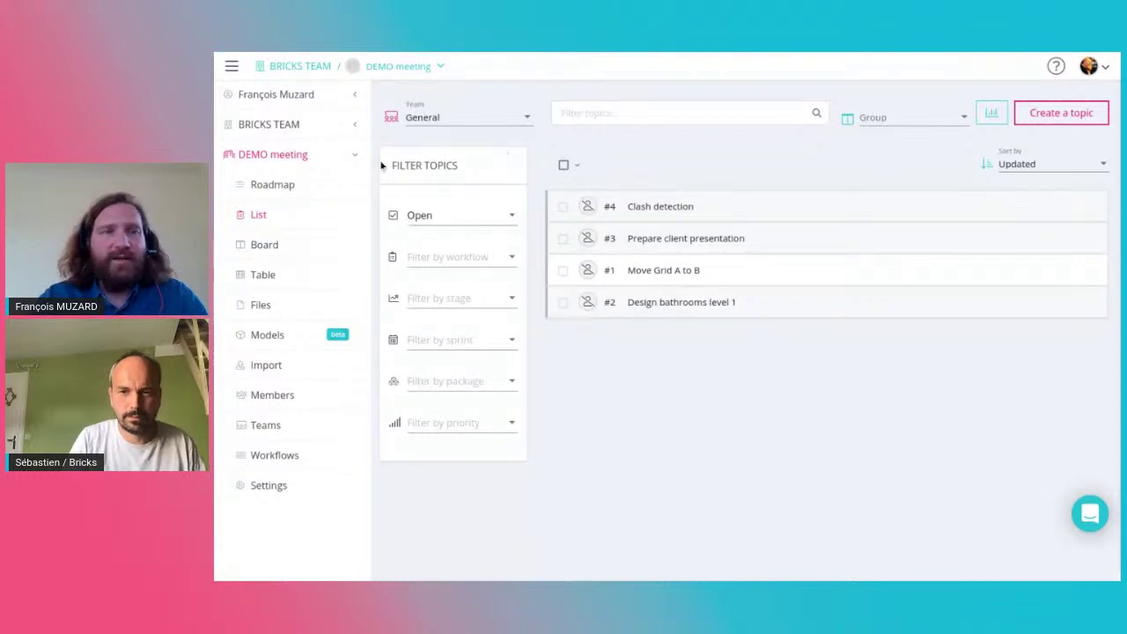
left_click(282, 188)
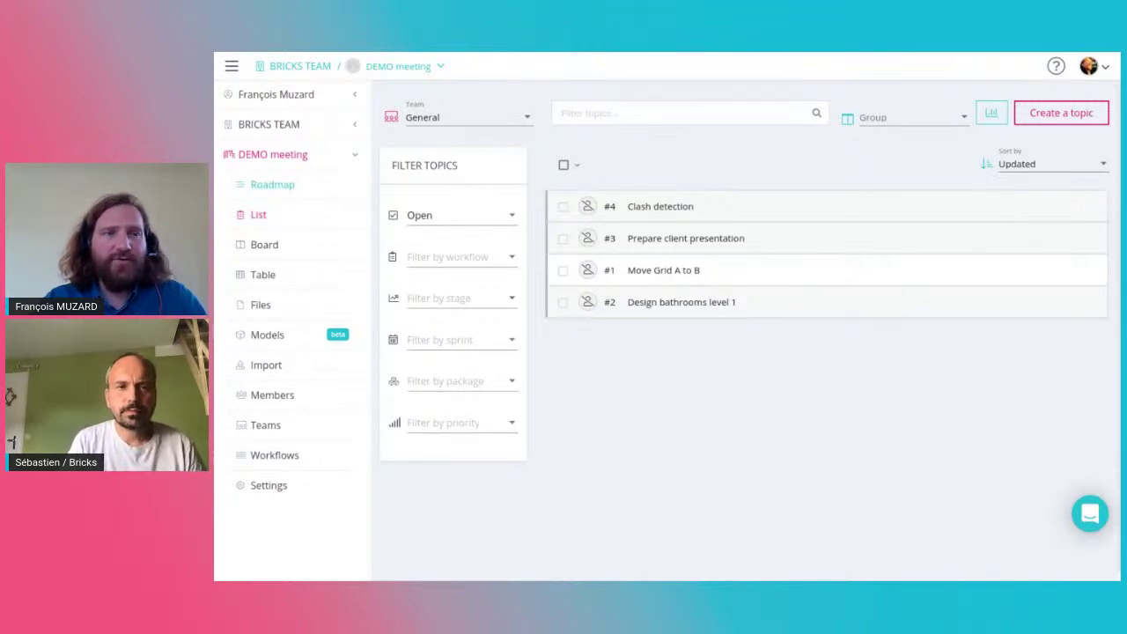
left_click(282, 190)
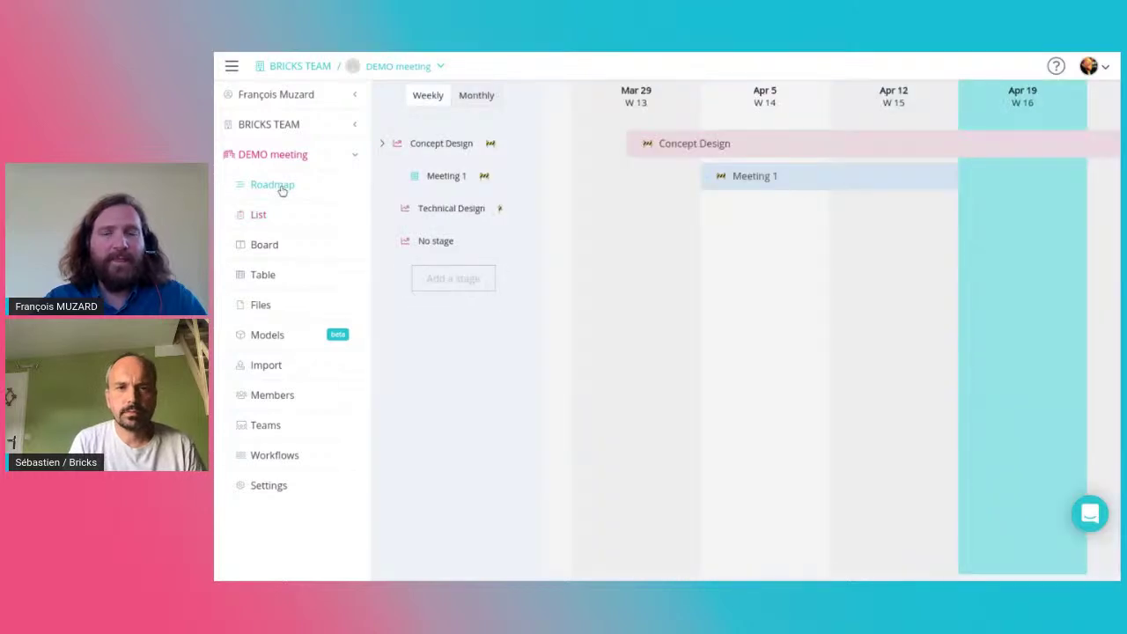
scroll(690, 265, "right", 1)
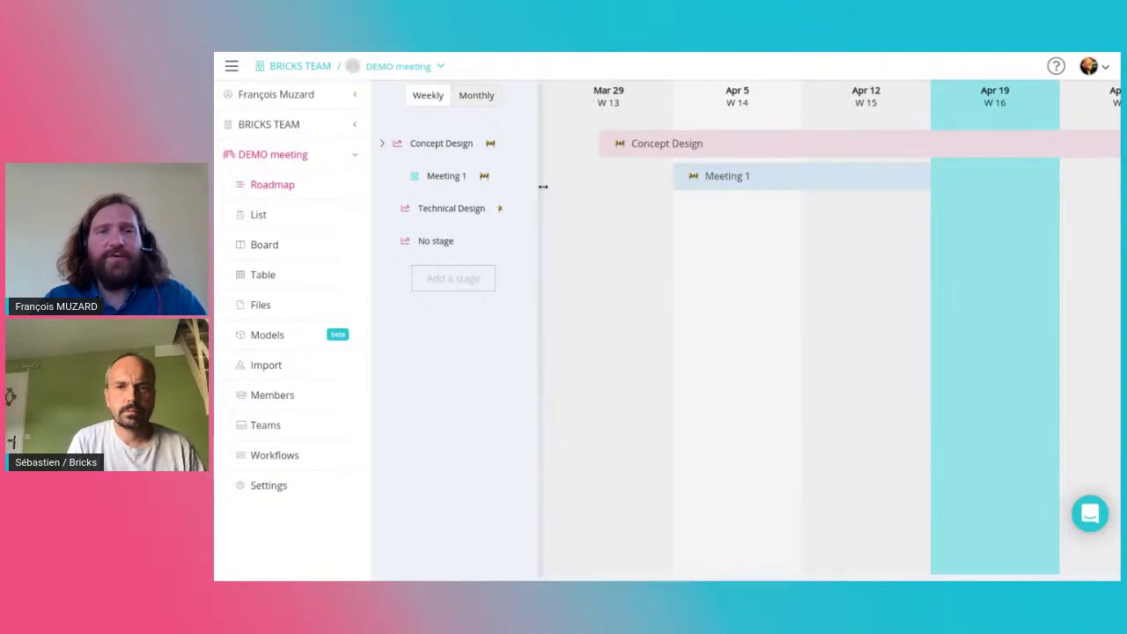
Change the status of the Concept Design stage to Started and save the stage.
left_click(382, 146)
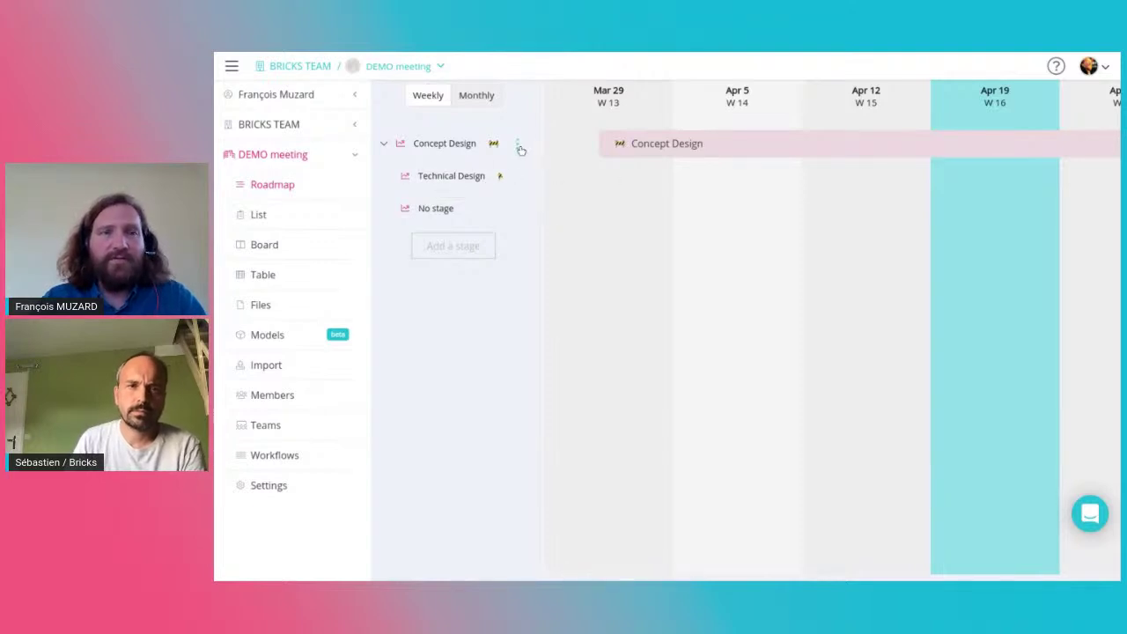
left_click(520, 148)
left_click(500, 177)
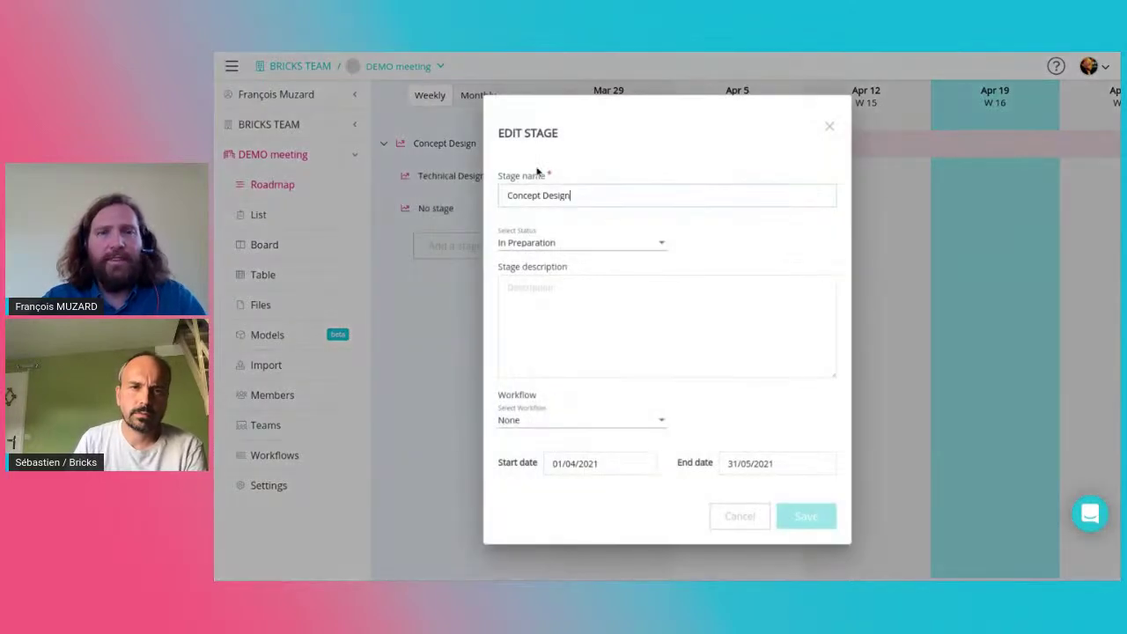
left_click(564, 244)
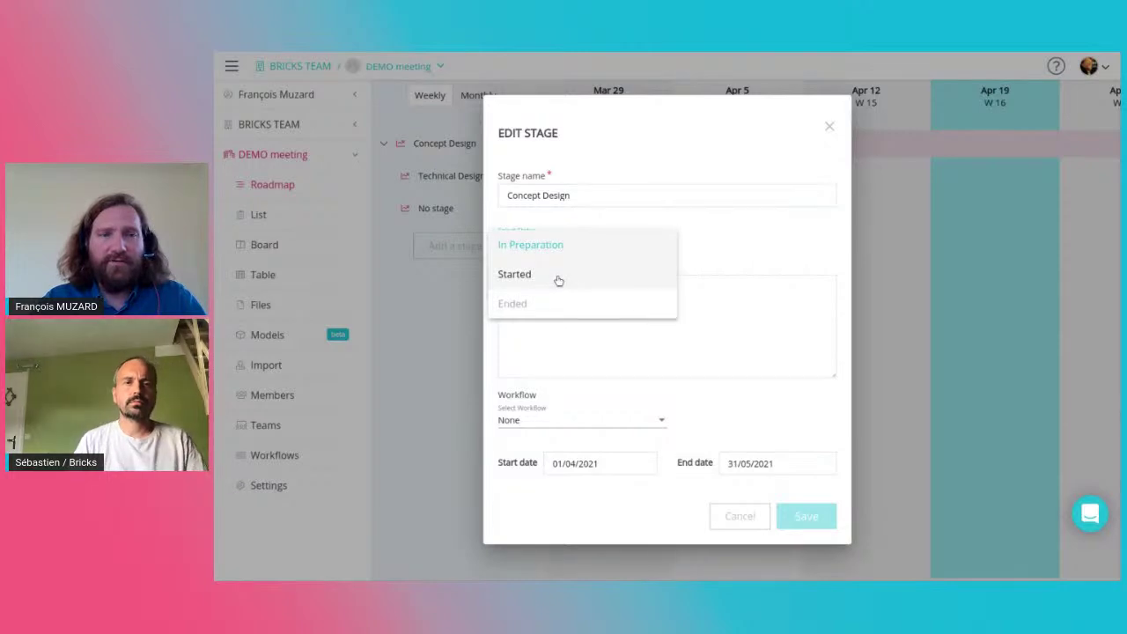
left_click(558, 276)
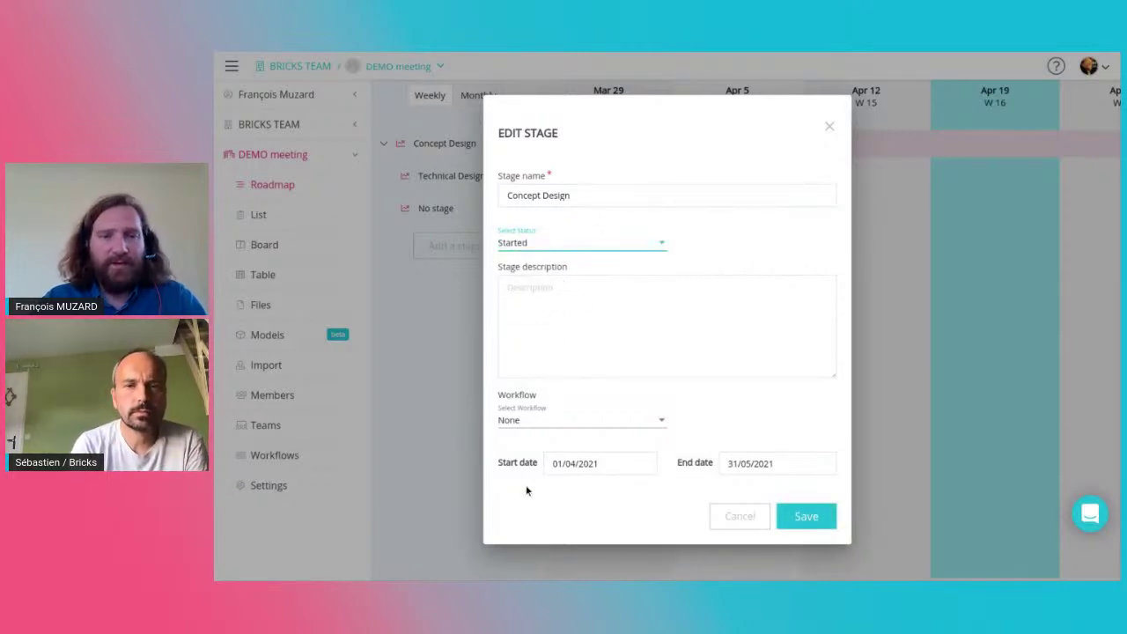
left_click(806, 520)
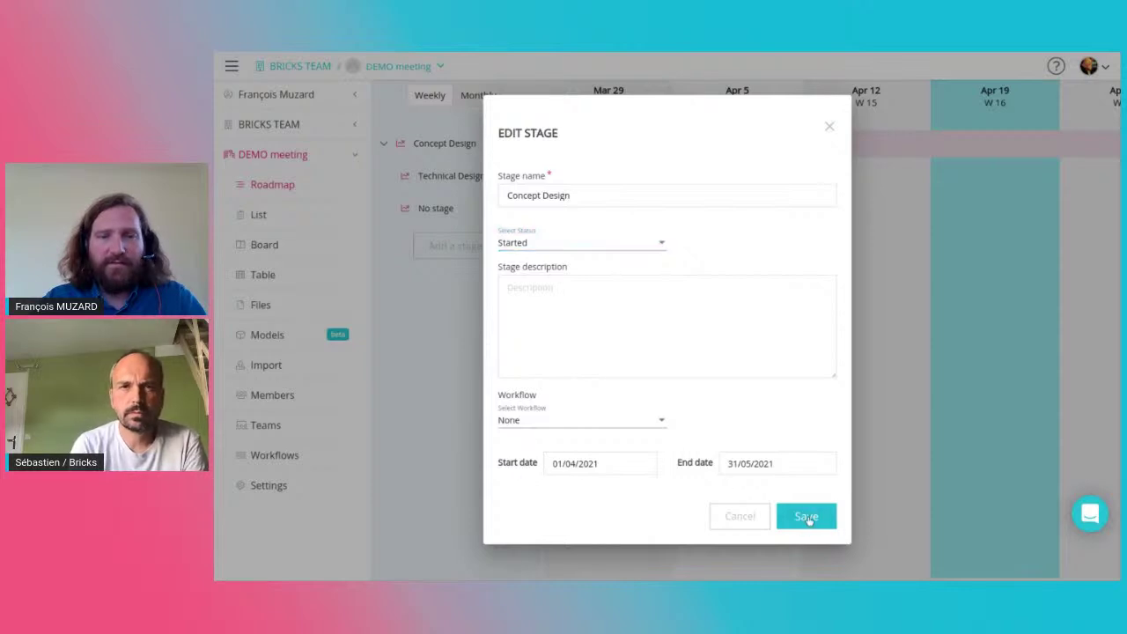
left_click(826, 353)
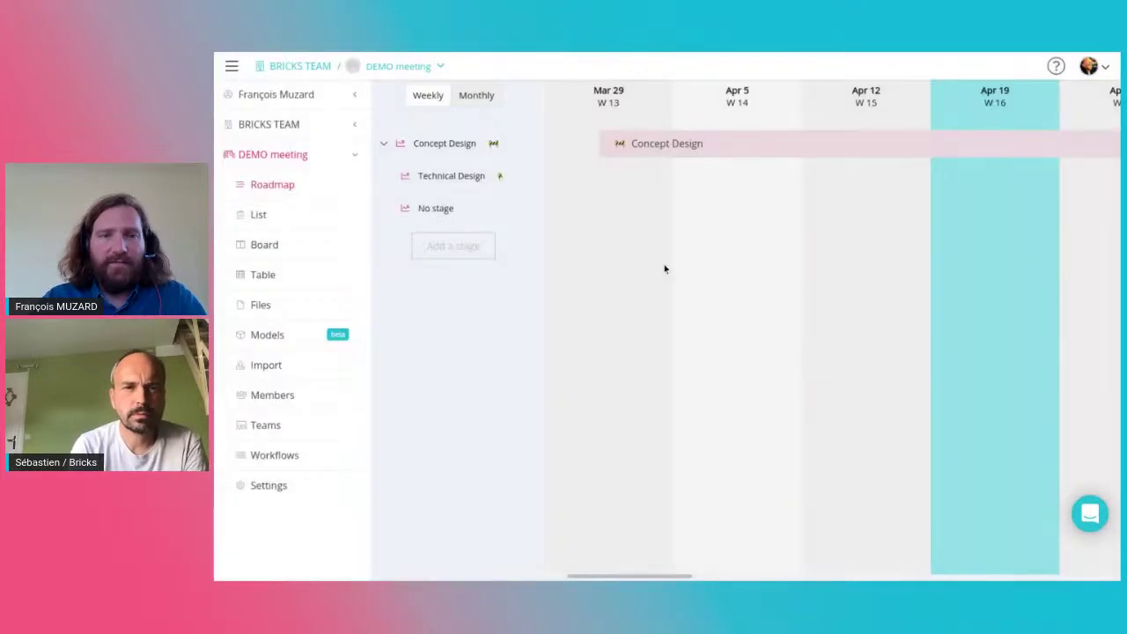
Show the Technical Design stage's details from the roadmap, including its topics, and close them again.
mouse_move(709, 191)
scroll(730, 198, "right", 3)
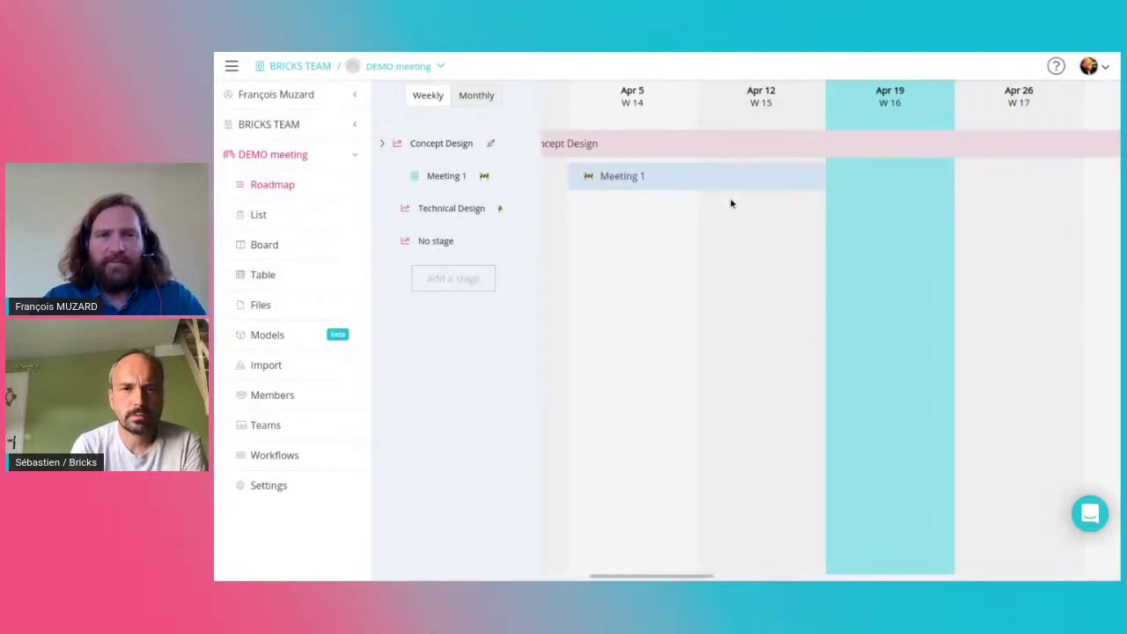
left_click(467, 208)
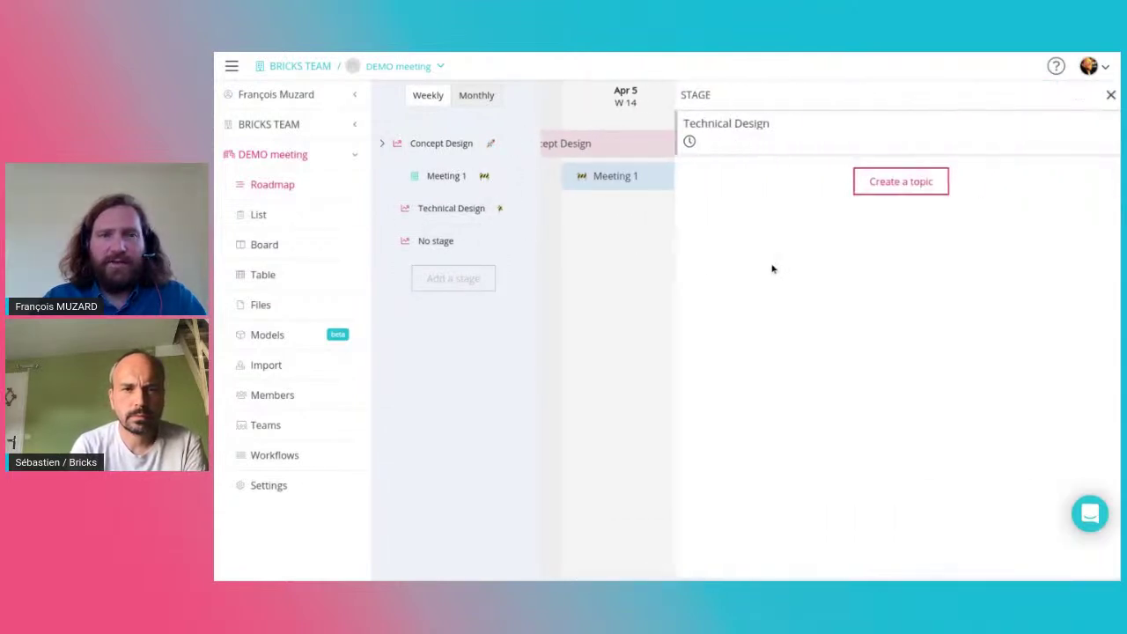
left_click(1104, 94)
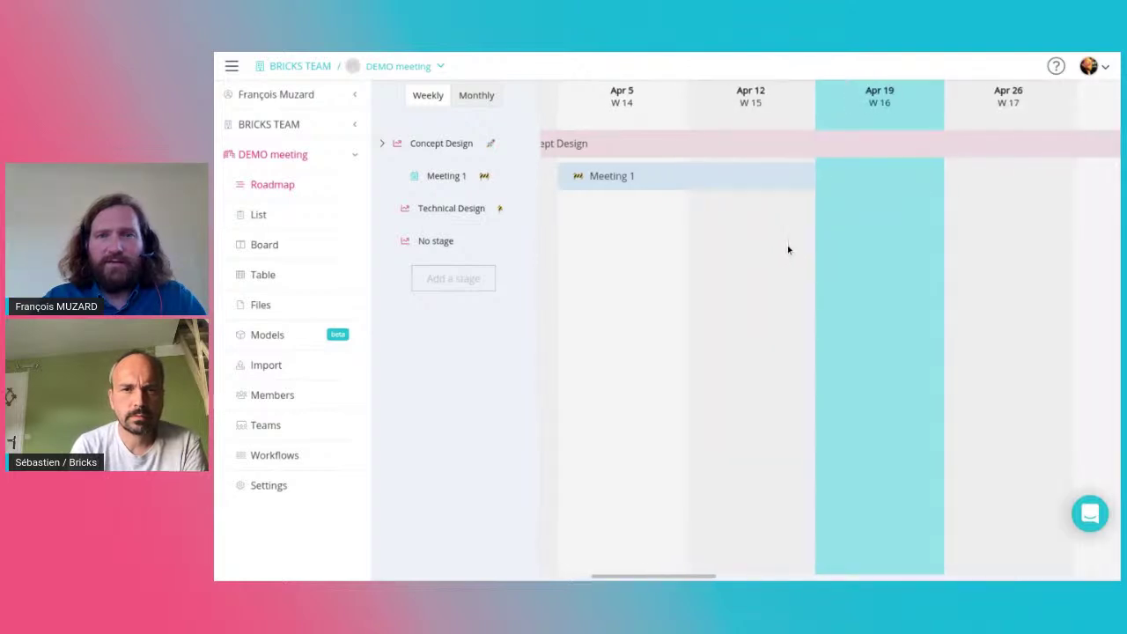
Display the roadmap on a monthly scale and examine the timing of the Concept Design and Technical Design stages.
scroll(788, 249, "right", 5)
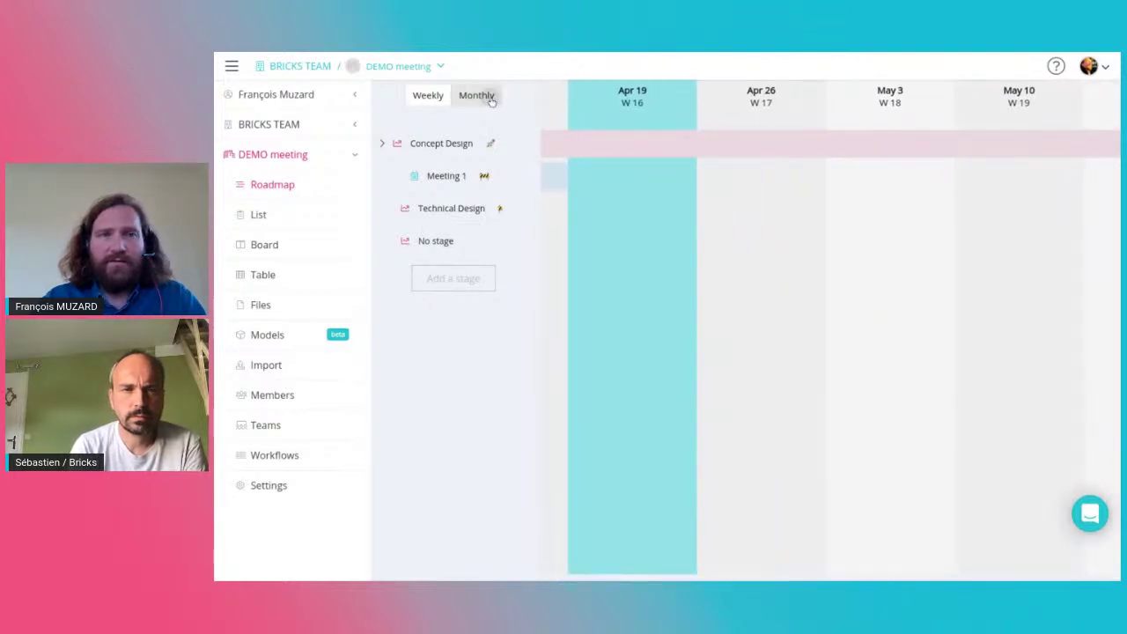
left_click(476, 95)
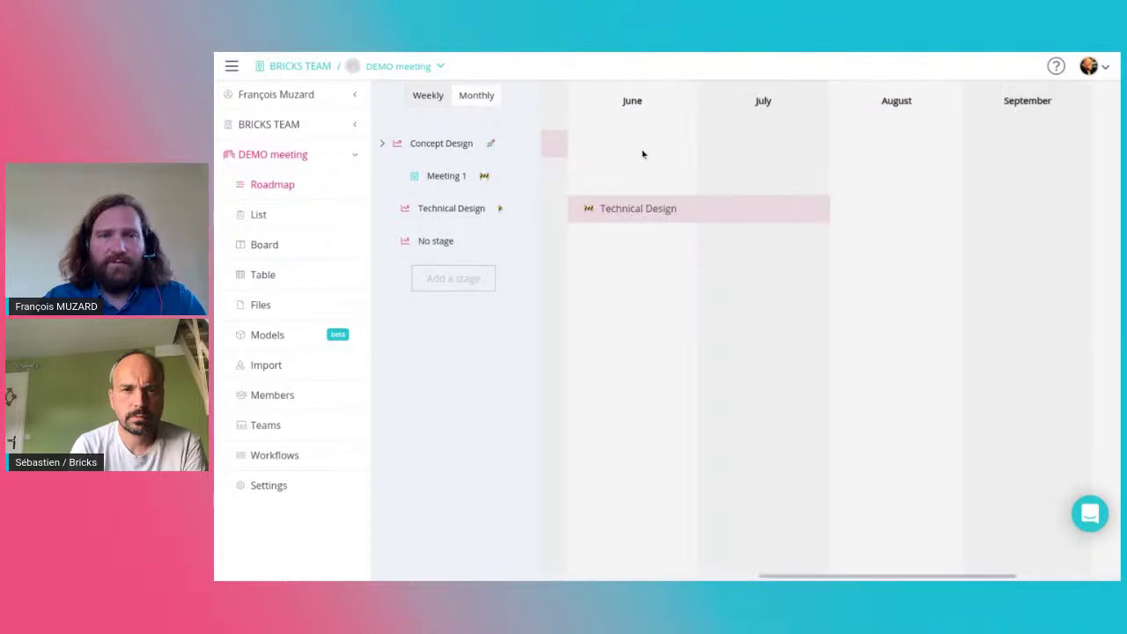
scroll(641, 157, "left", 1)
scroll(640, 153, "left", 5)
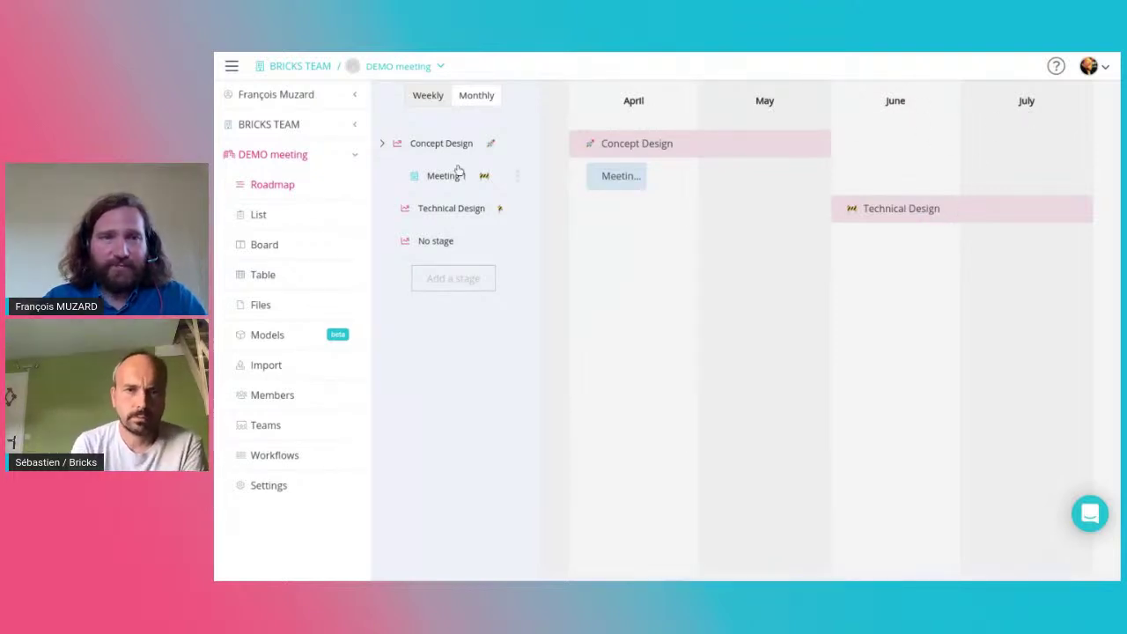
Return the roadmap to the weekly scale and examine the schedule of Meeting 1 within the Concept Design stage.
left_click(428, 96)
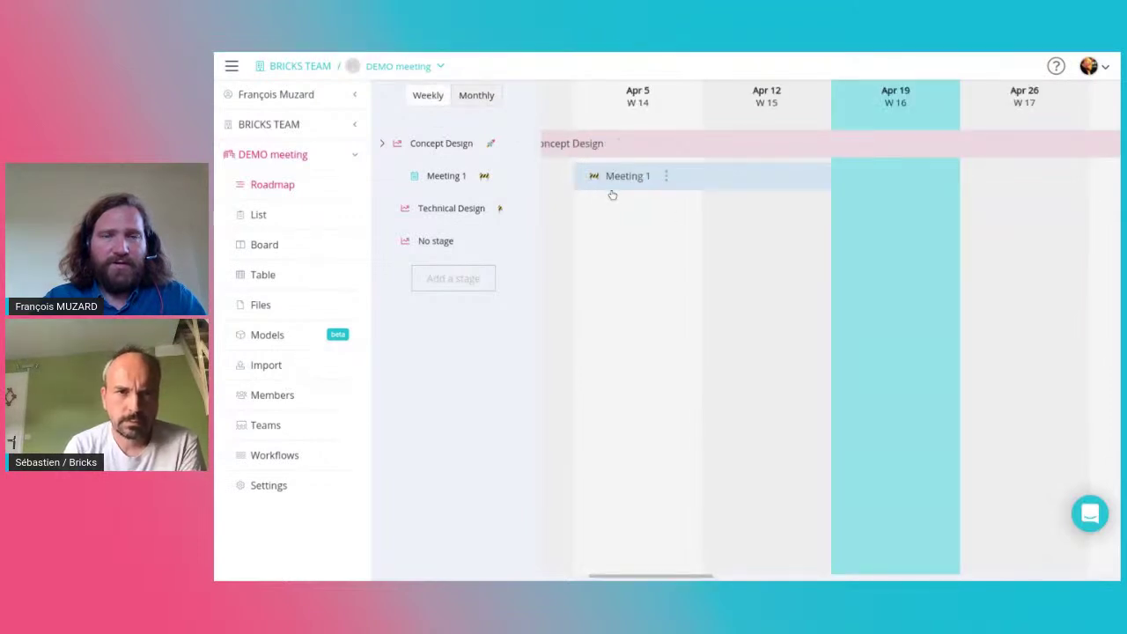
scroll(685, 217, "left", 3)
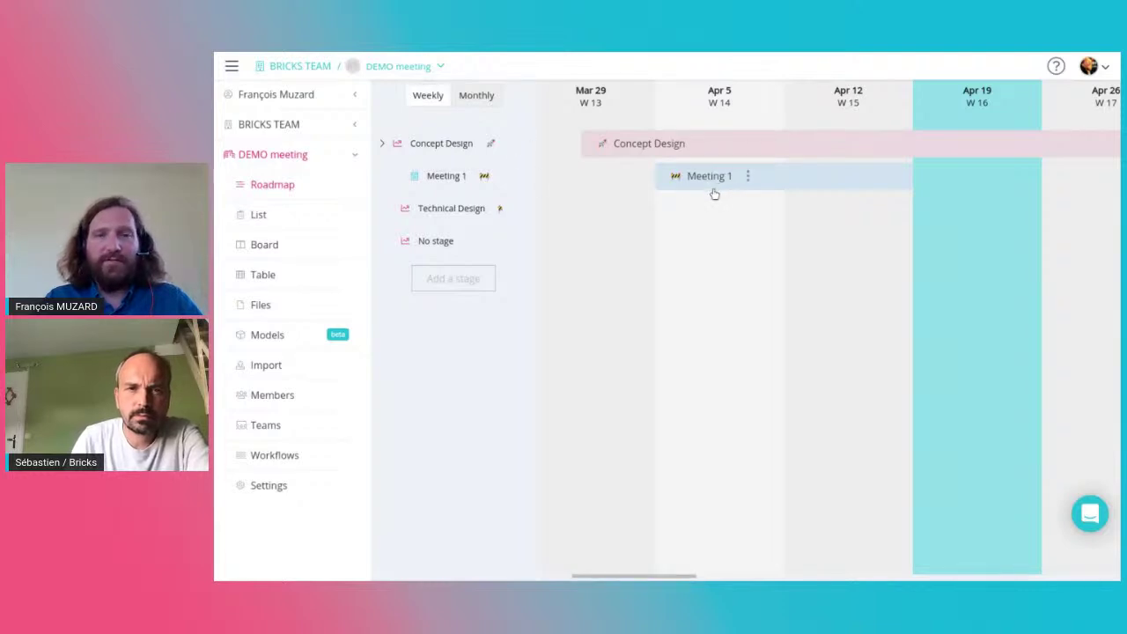
scroll(727, 205, "right", 8)
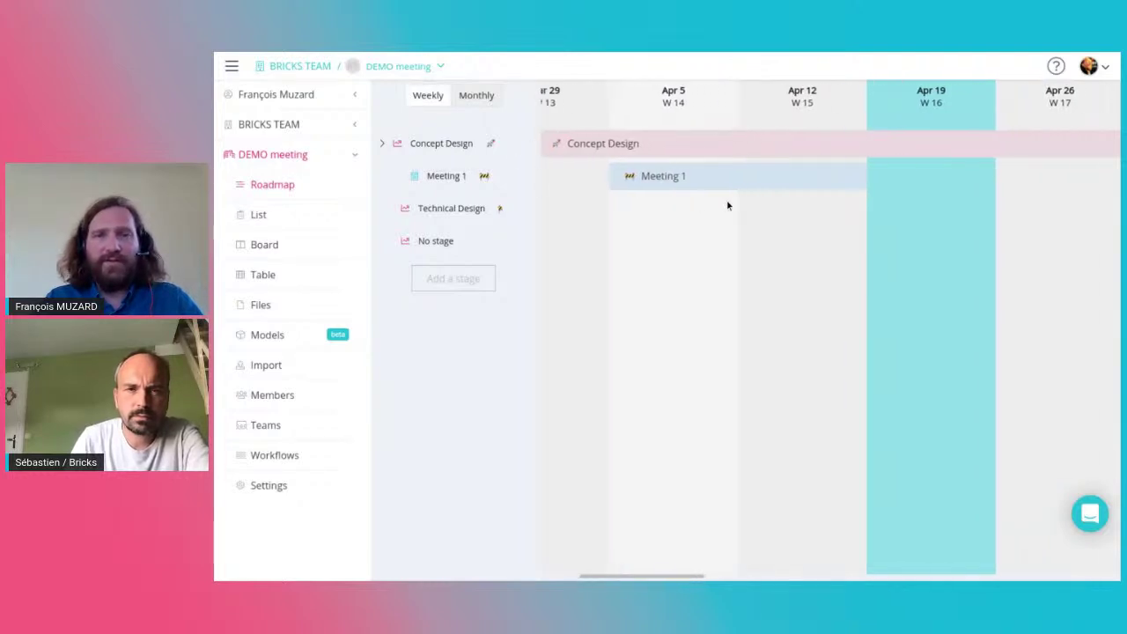
scroll(727, 205, "right", 8)
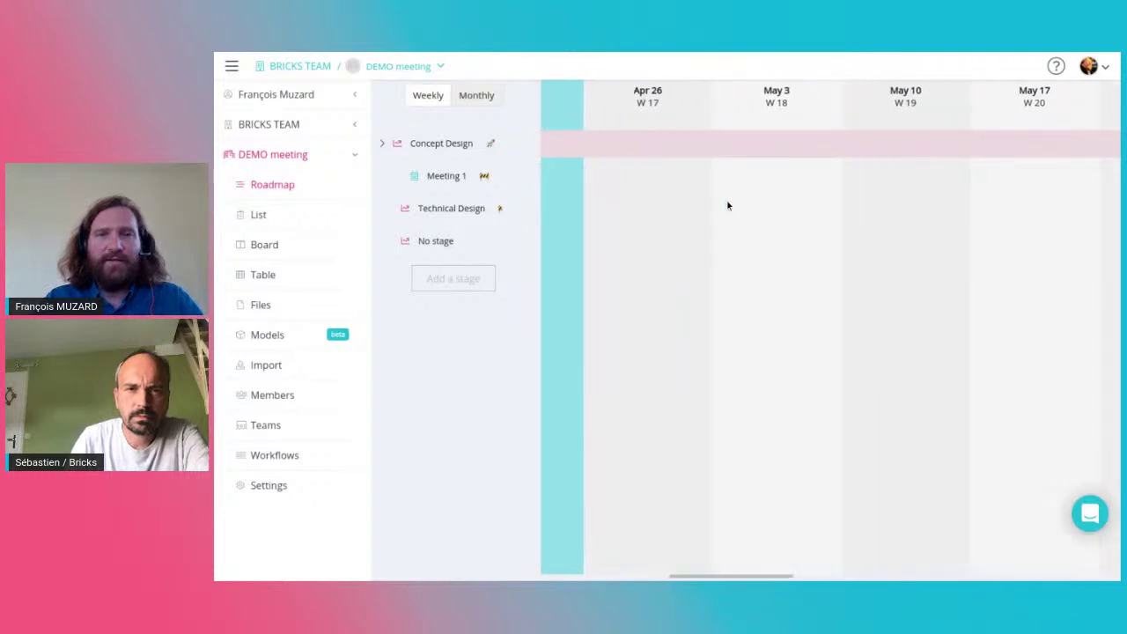
scroll(728, 205, "left", 8)
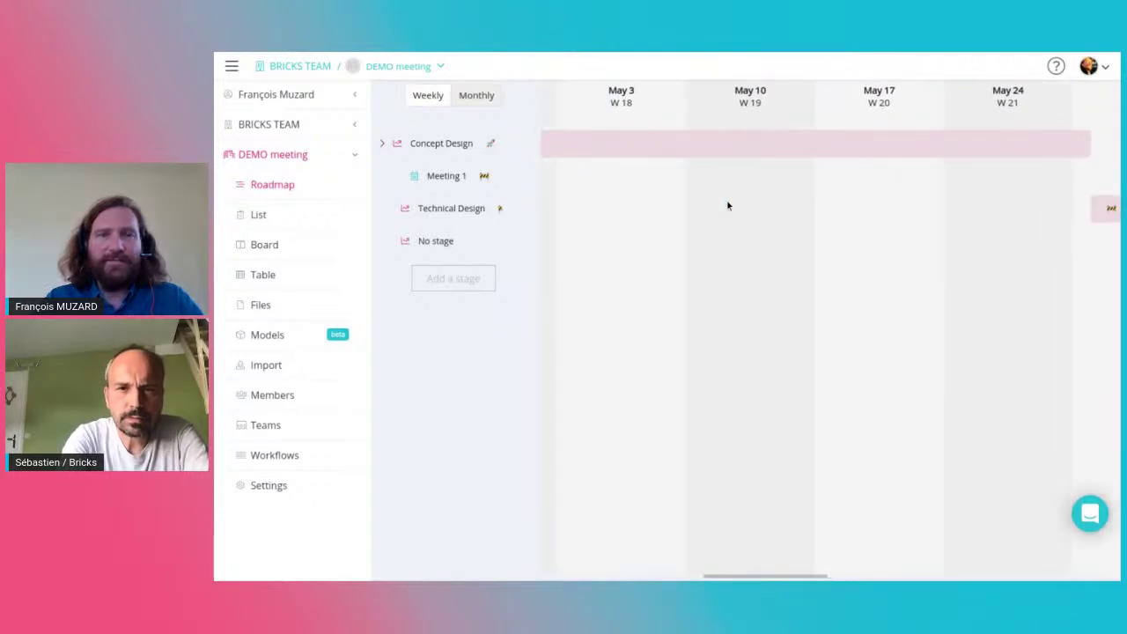
scroll(722, 205, "left", 5)
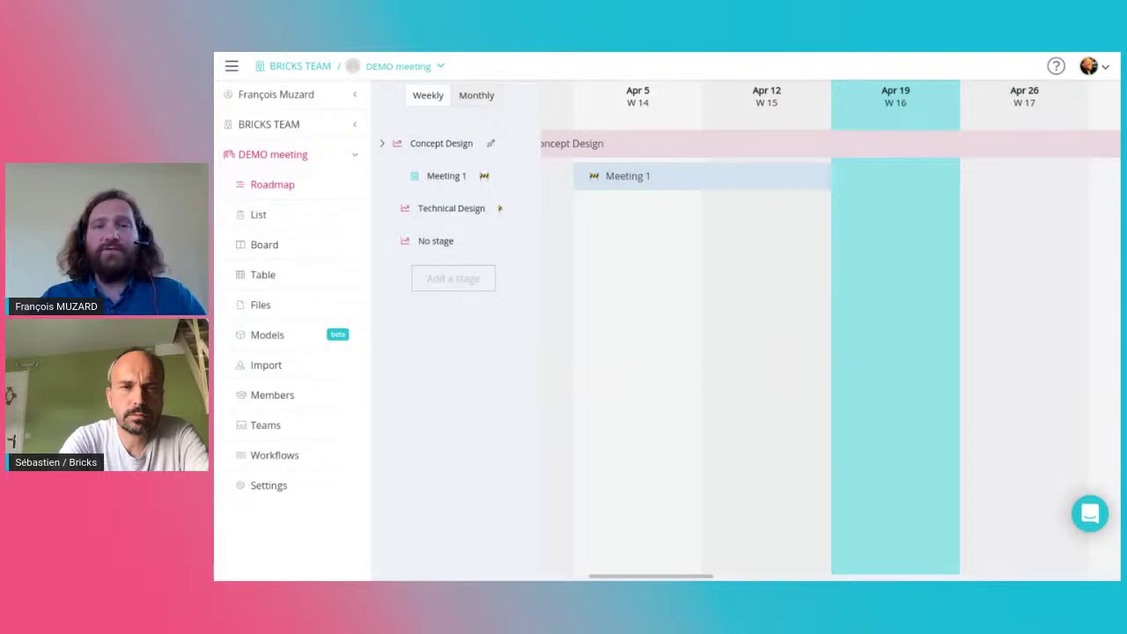
Create a sprint named Meeting 2 in the Concept Design stage, running from 26/04/2021 to 07/05/2021.
mouse_move(591, 188)
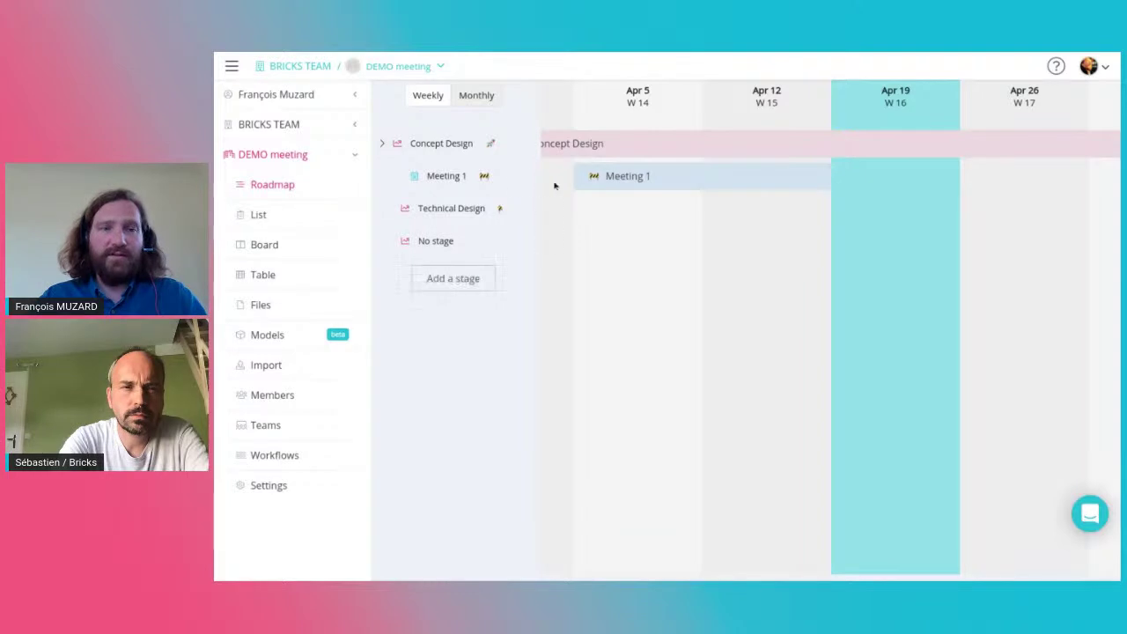
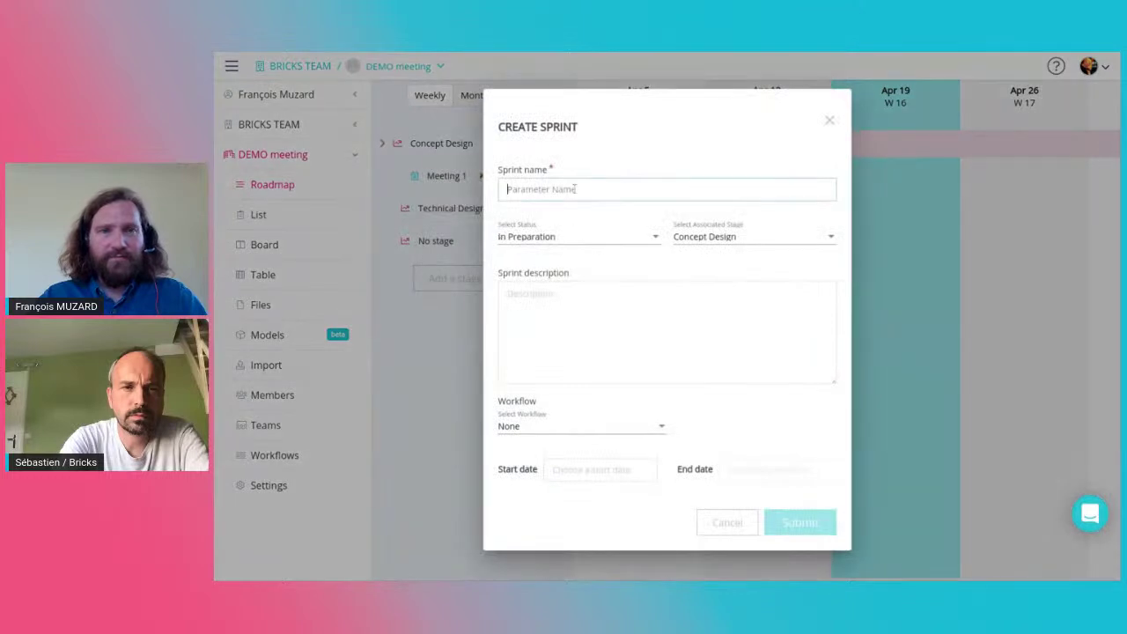
type("Meeting 2")
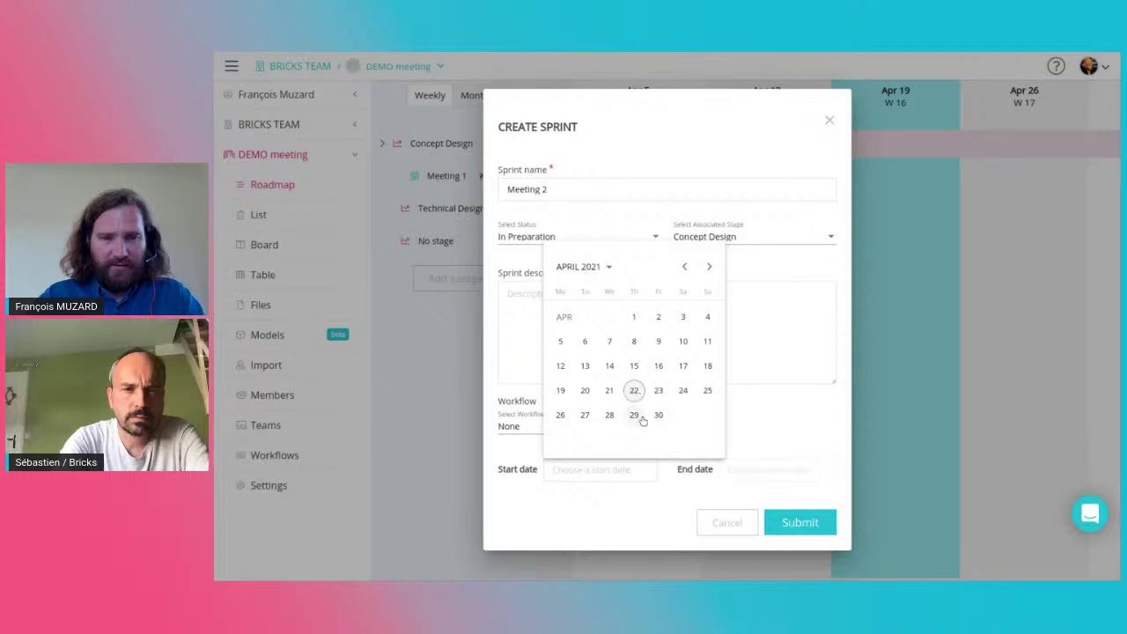
left_click(710, 267)
left_click(684, 266)
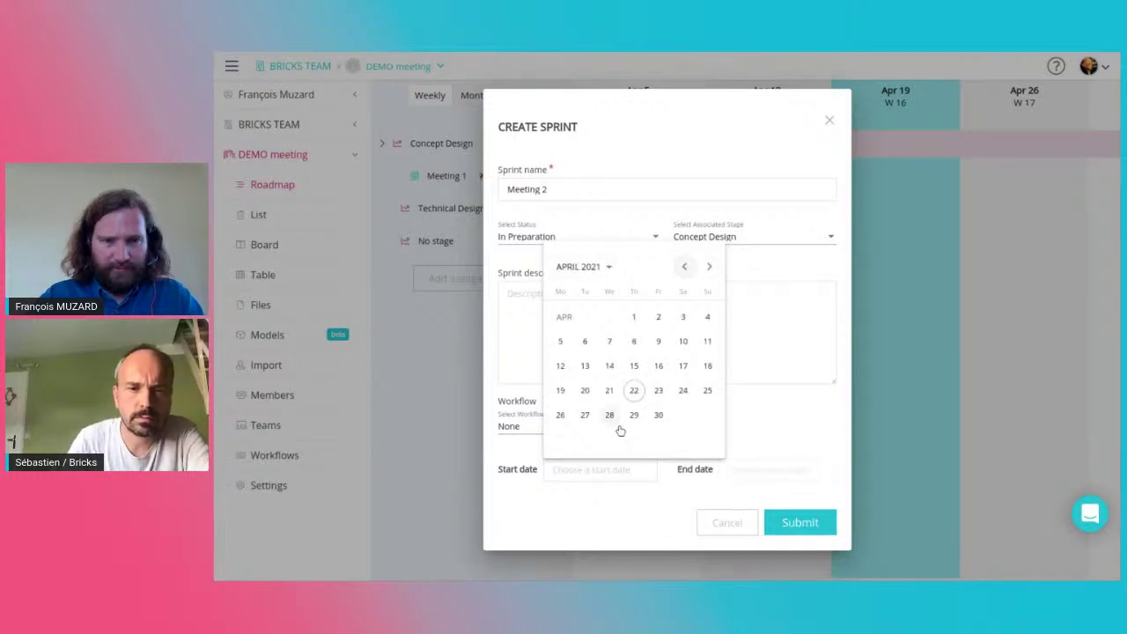
left_click(560, 415)
left_click(723, 470)
left_click(886, 268)
left_click(835, 343)
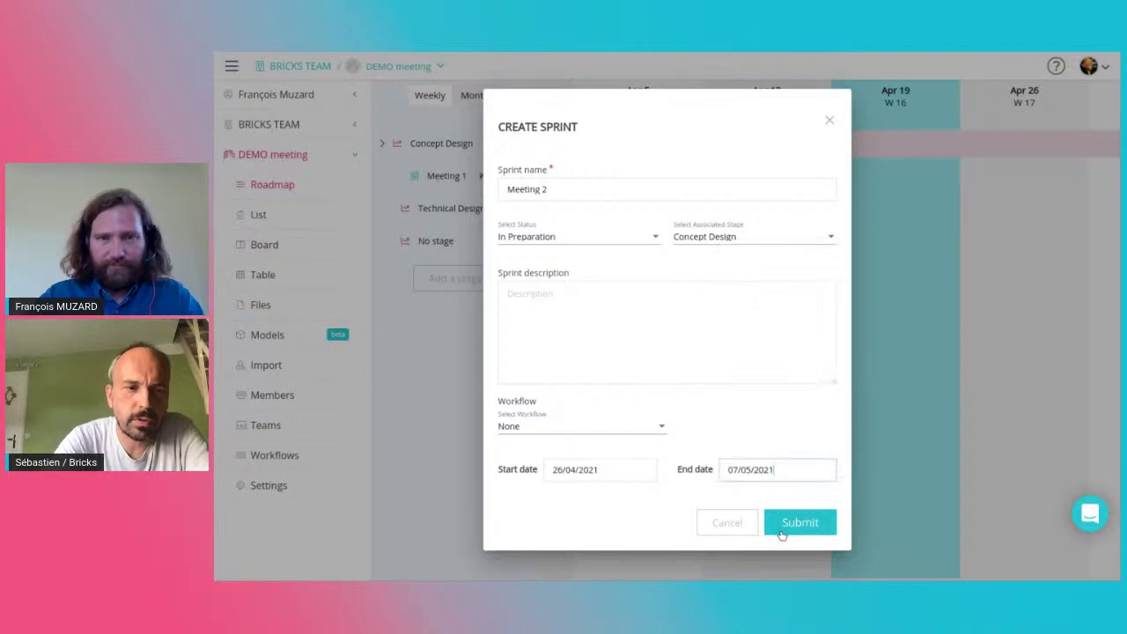
left_click(782, 528)
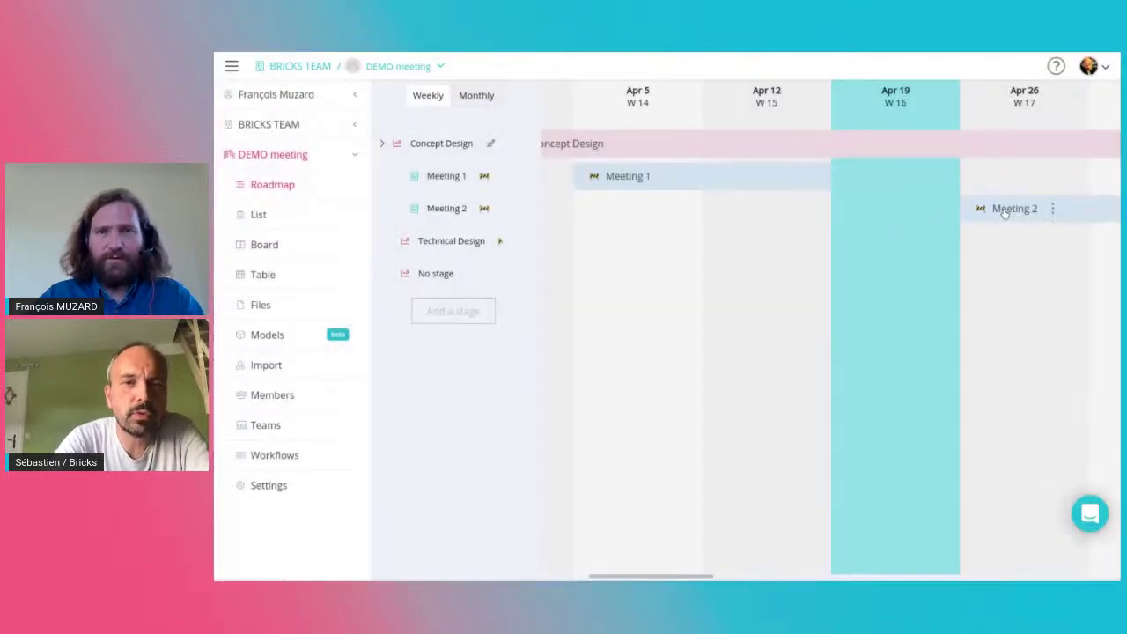
Reschedule the Meeting 2 sprint to run from 19/04/2021 to 30/04/2021.
left_click(1052, 209)
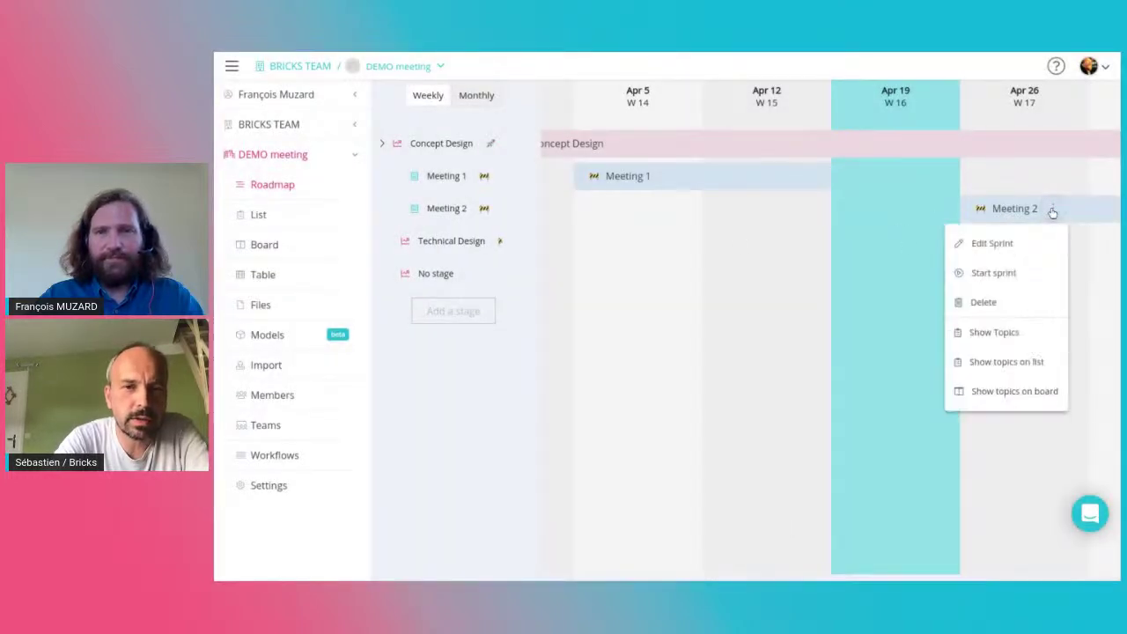
left_click(992, 244)
left_click(602, 476)
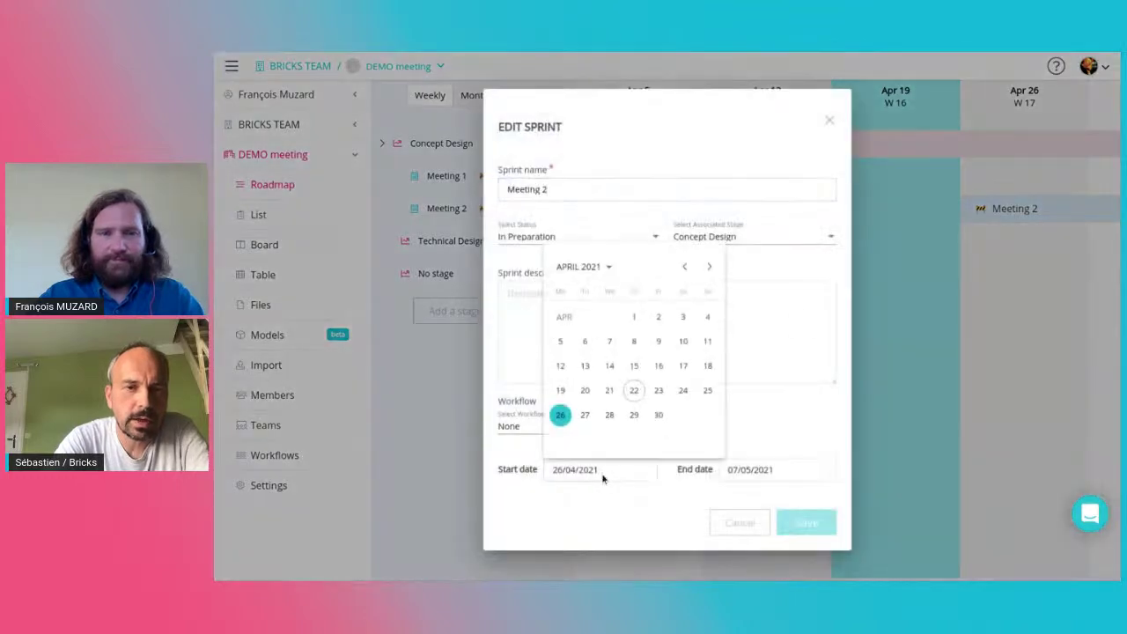
left_click(560, 391)
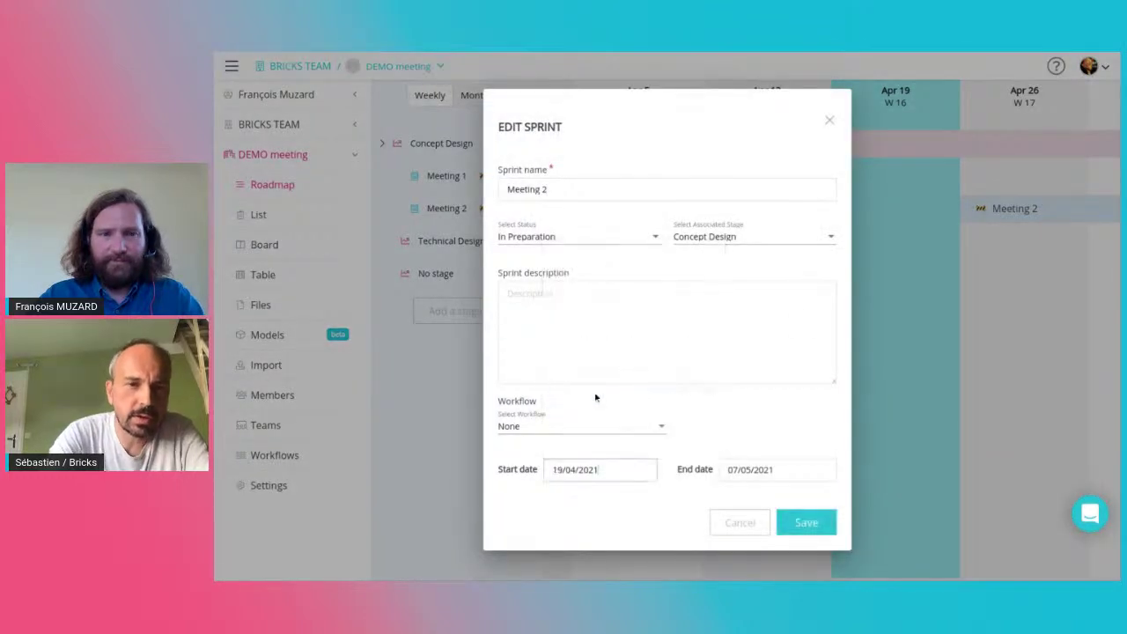
left_click(755, 468)
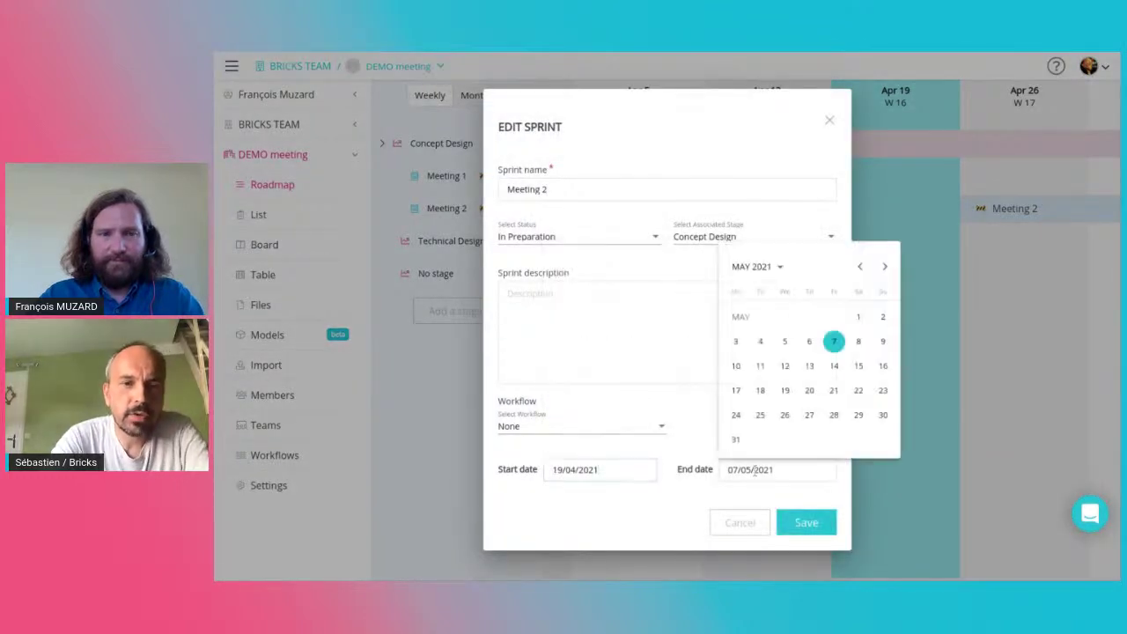
left_click(860, 267)
left_click(833, 415)
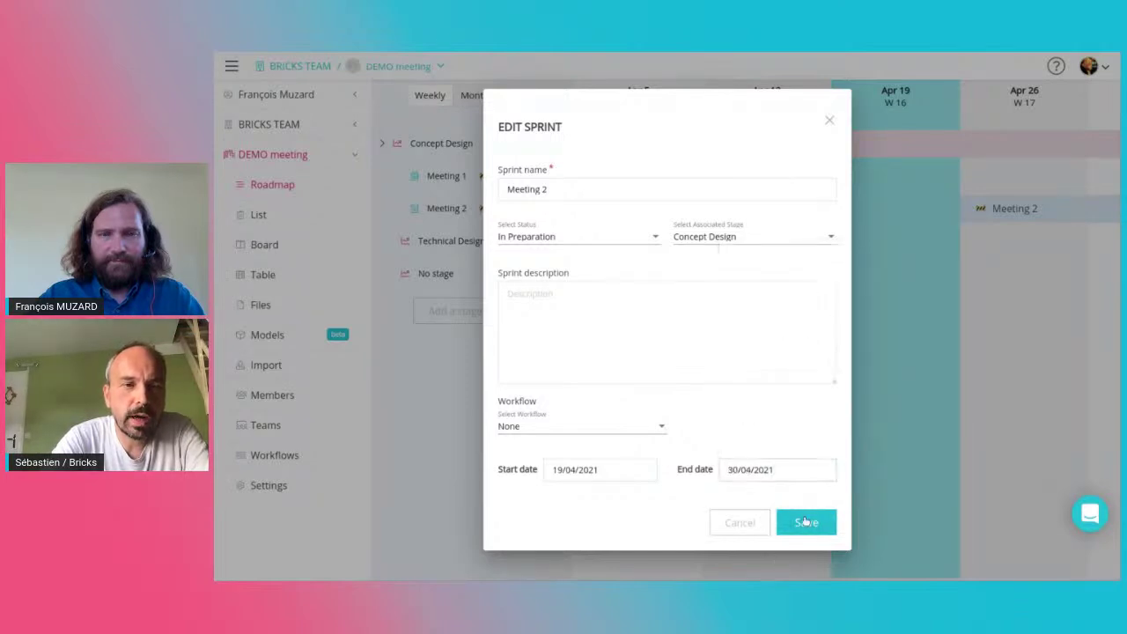
left_click(805, 522)
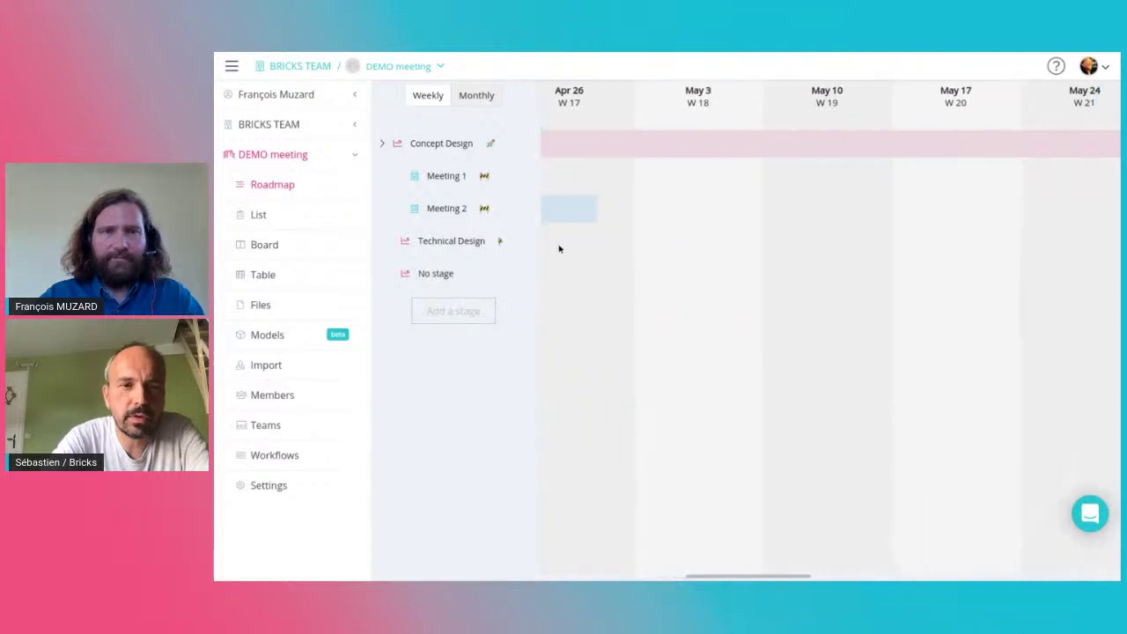
Create a sprint named Meeting 3 in the Concept Design stage, running from 03/05/2021 to 14/05/2021.
left_click(511, 143)
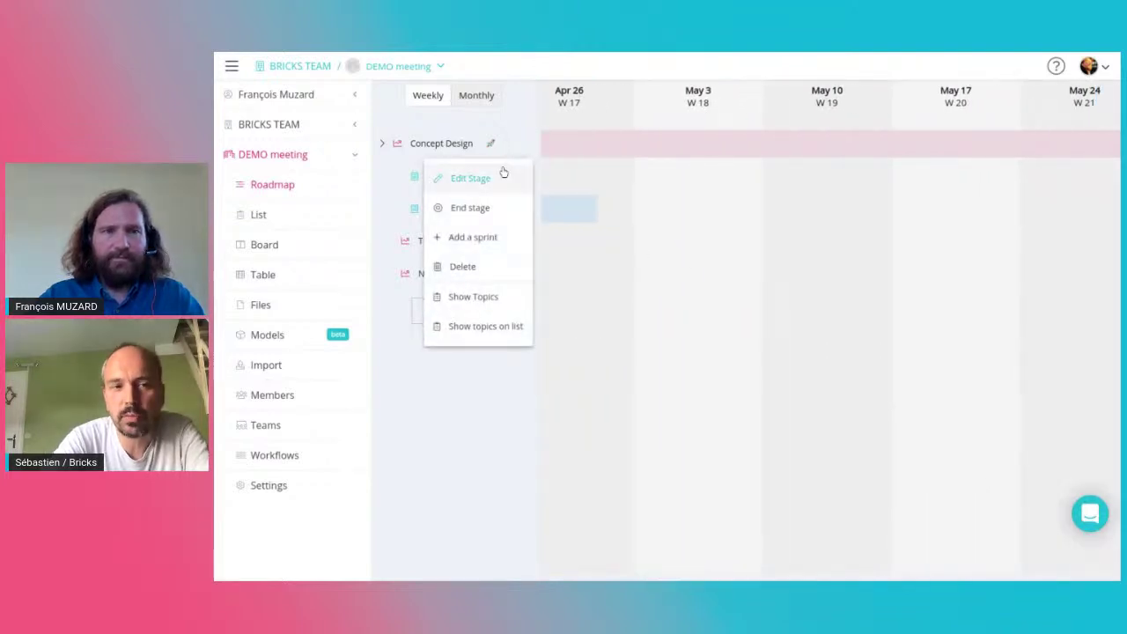
left_click(486, 238)
left_click(626, 188)
type("Meeting 3")
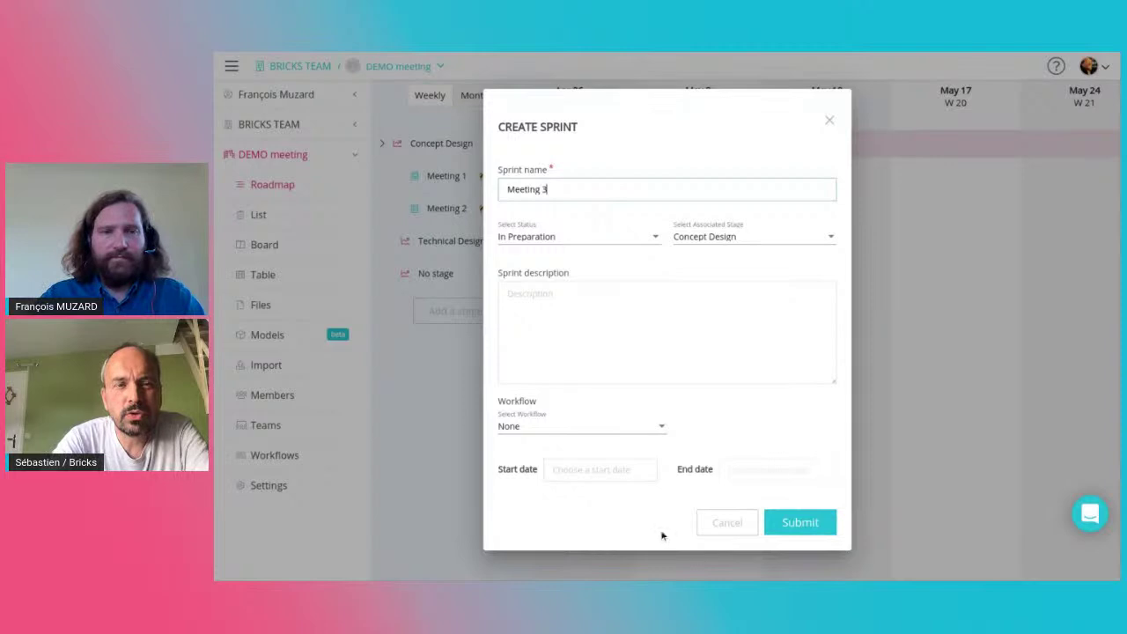
left_click(574, 472)
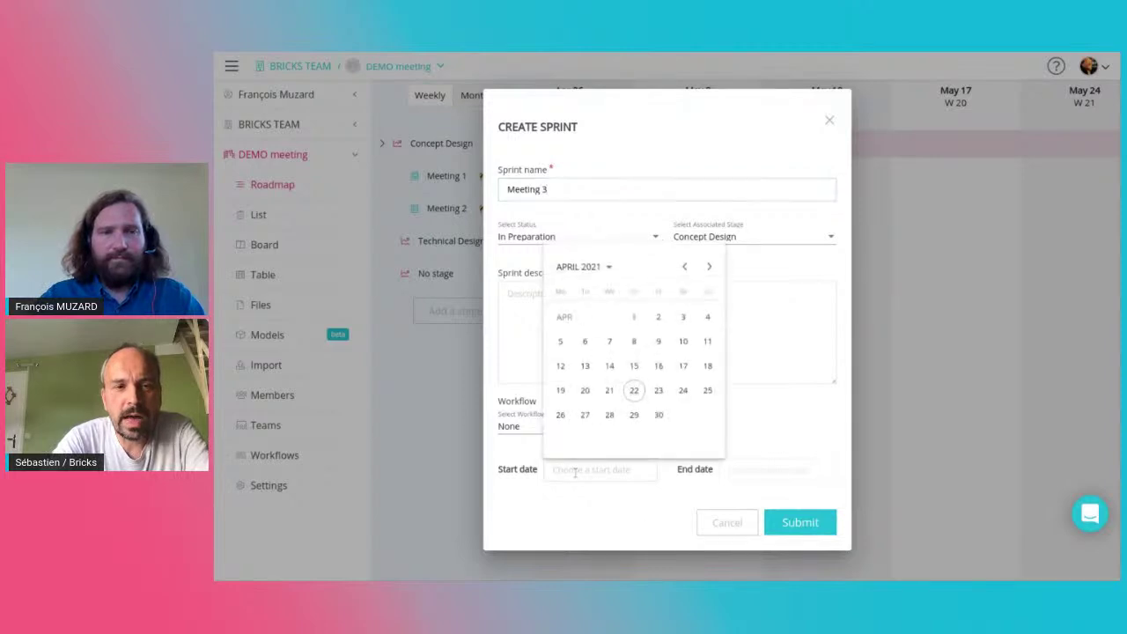
left_click(709, 269)
left_click(561, 342)
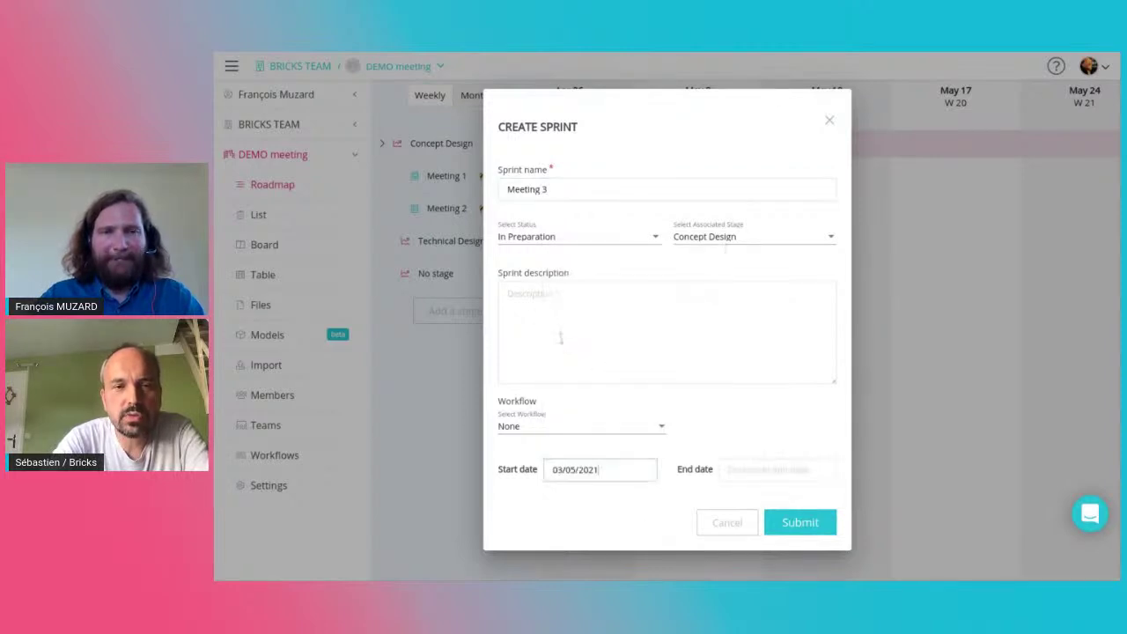
left_click(749, 465)
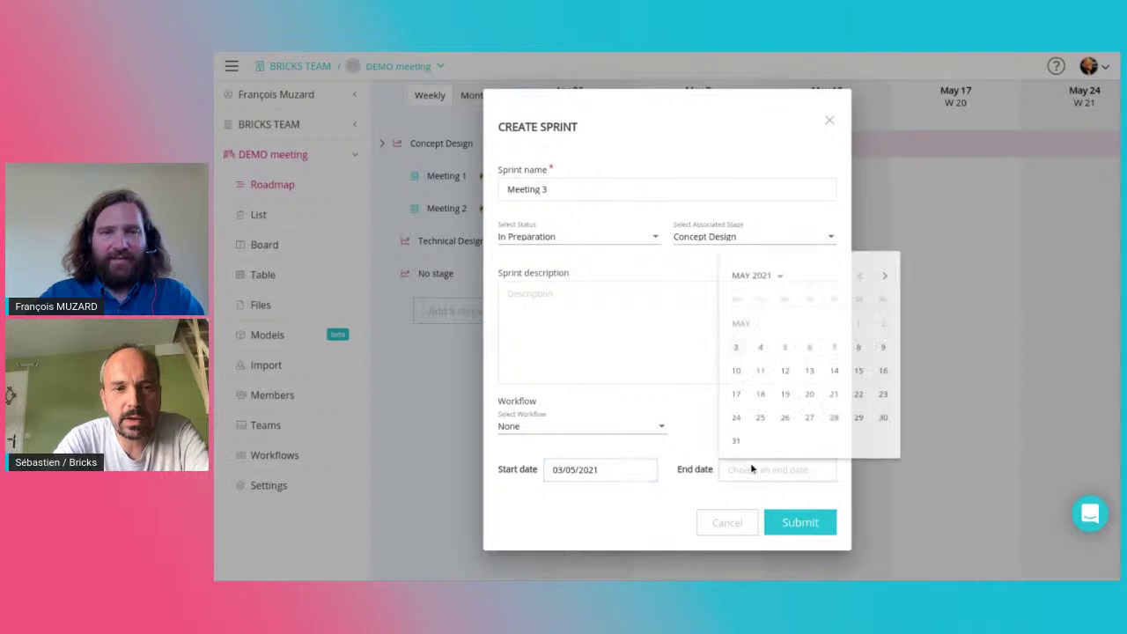
left_click(834, 368)
left_click(796, 524)
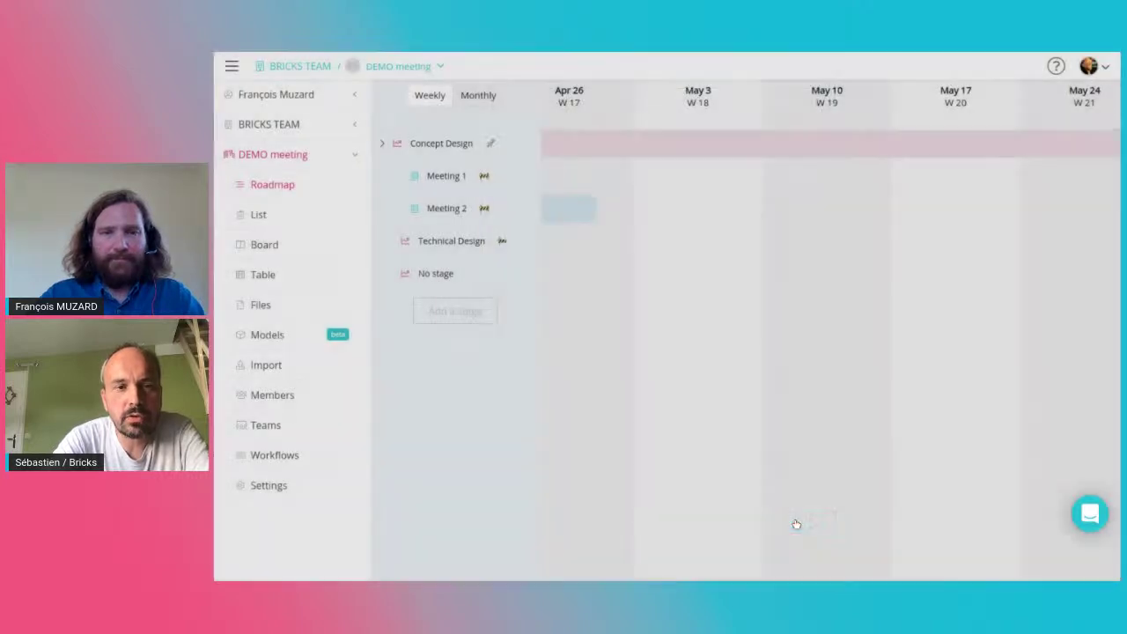
Create a sprint named Meeting 4 in the Concept Design stage, running from 17/05/2021 to 28/05/2021.
scroll(769, 292, "right", 5)
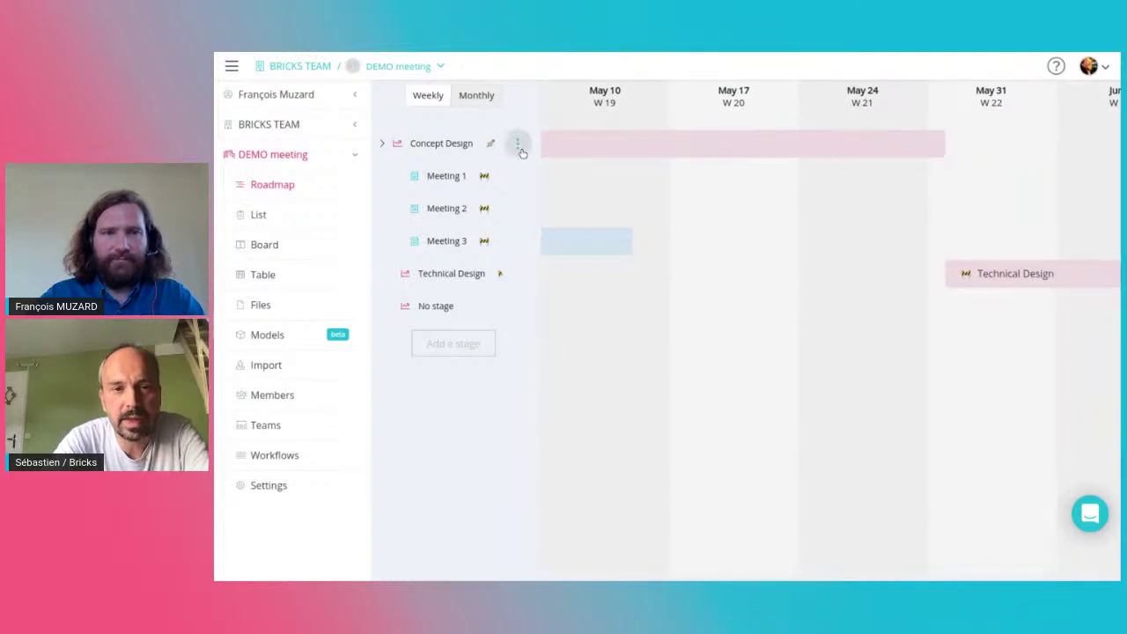
left_click(517, 145)
left_click(478, 238)
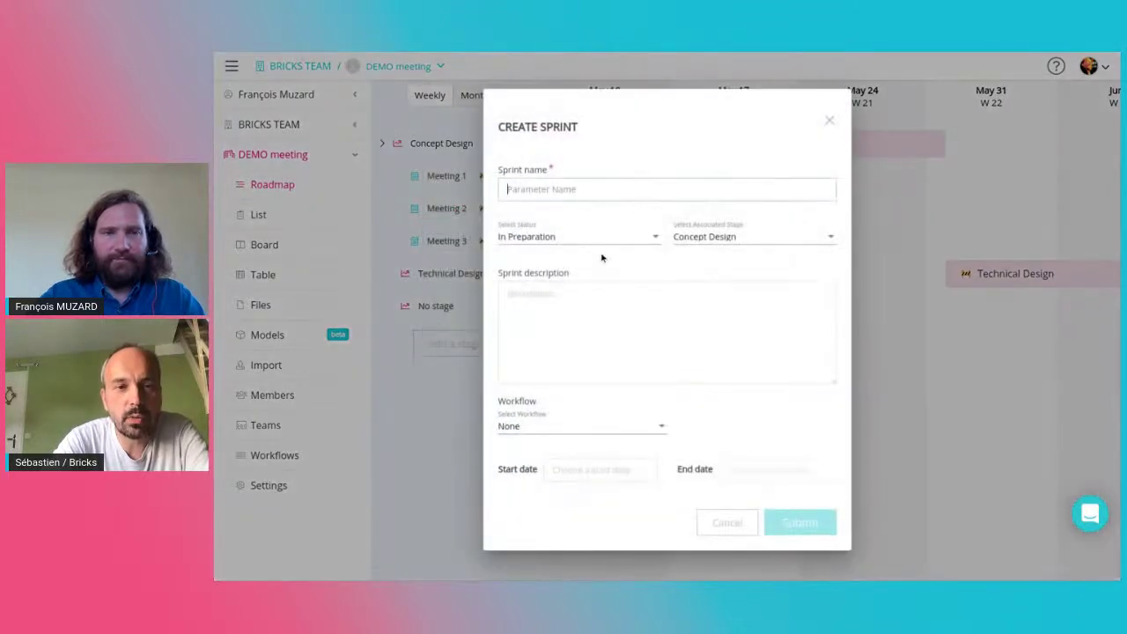
type("Meeting 4")
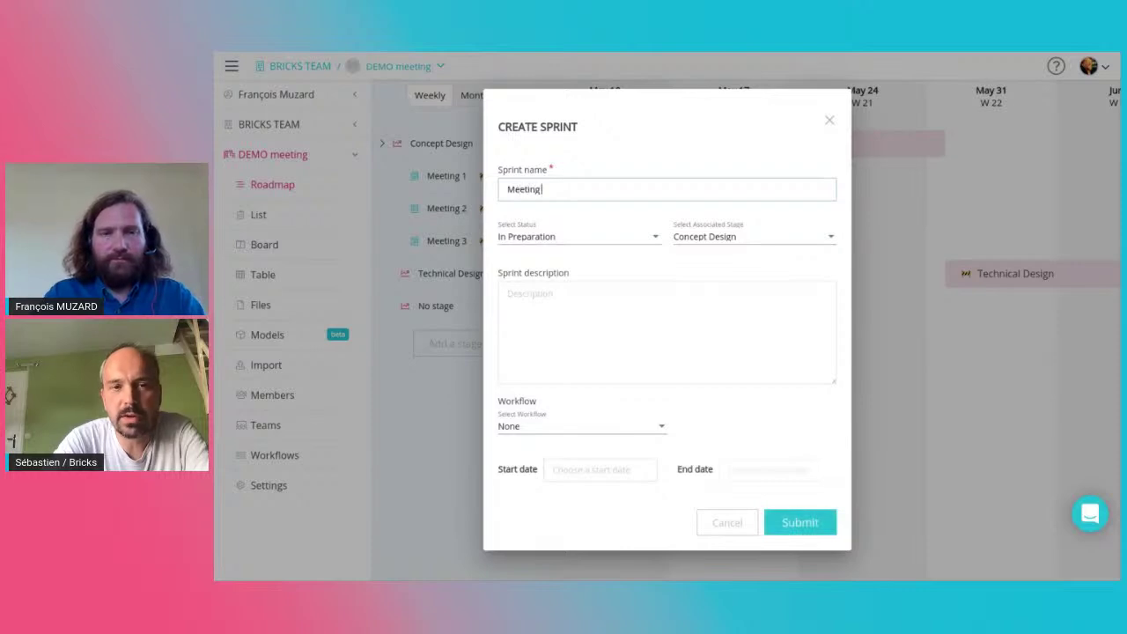
left_click(608, 474)
left_click(710, 266)
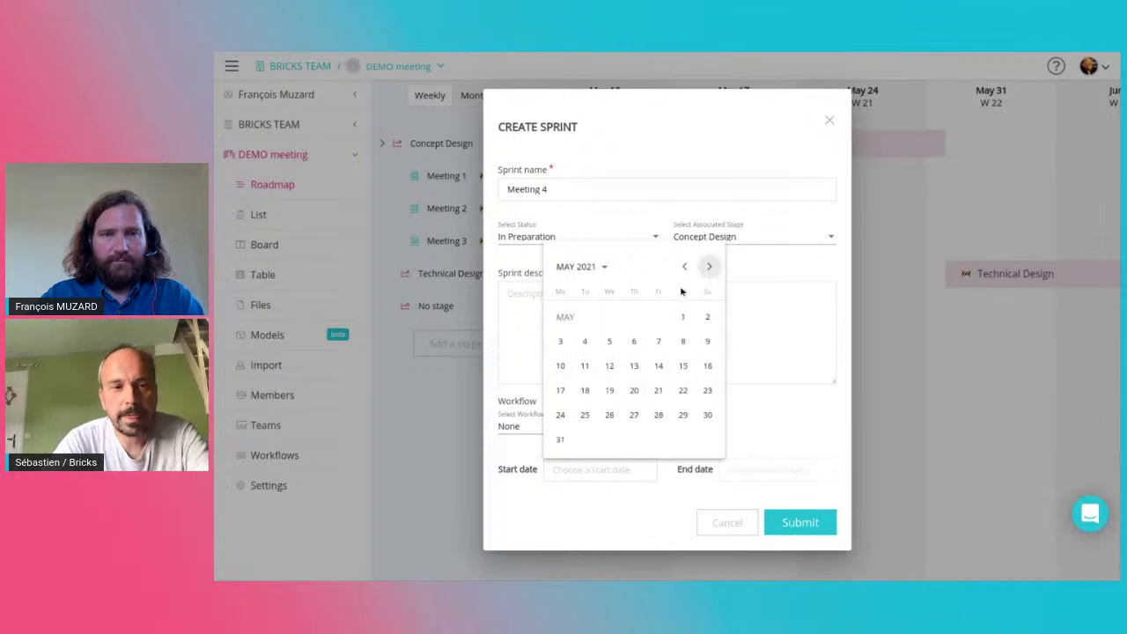
left_click(560, 390)
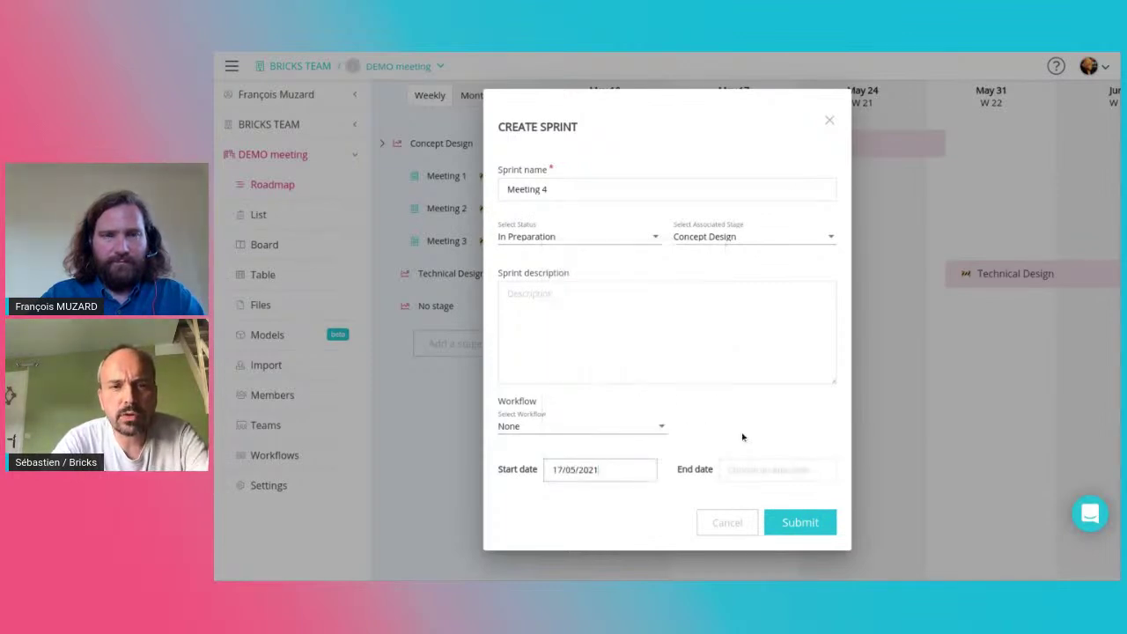
left_click(775, 468)
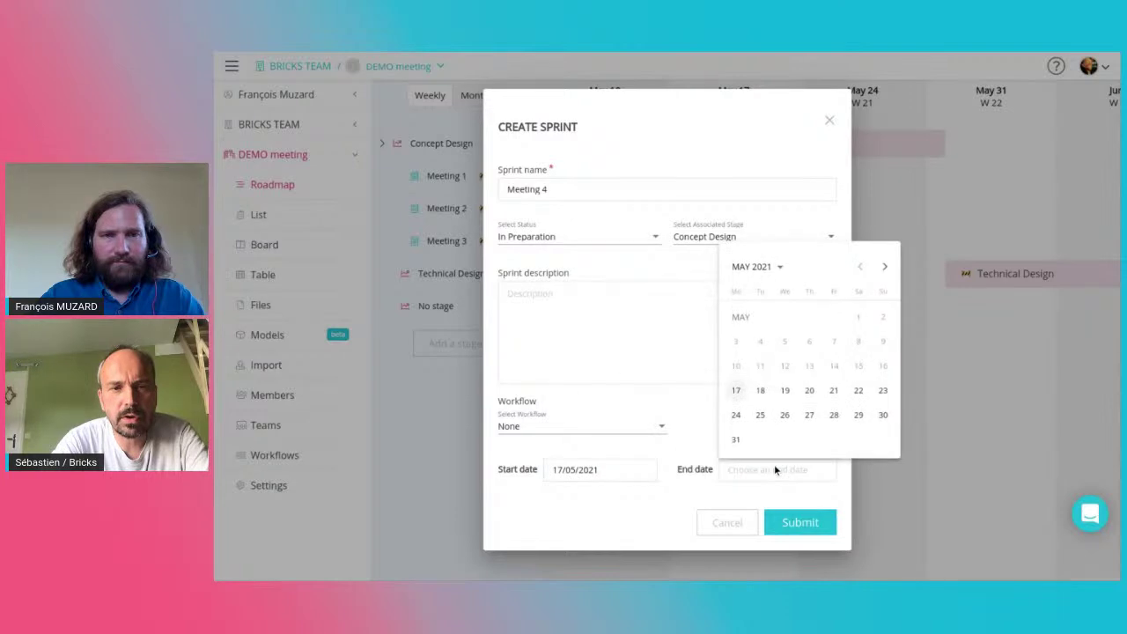
left_click(837, 418)
left_click(798, 528)
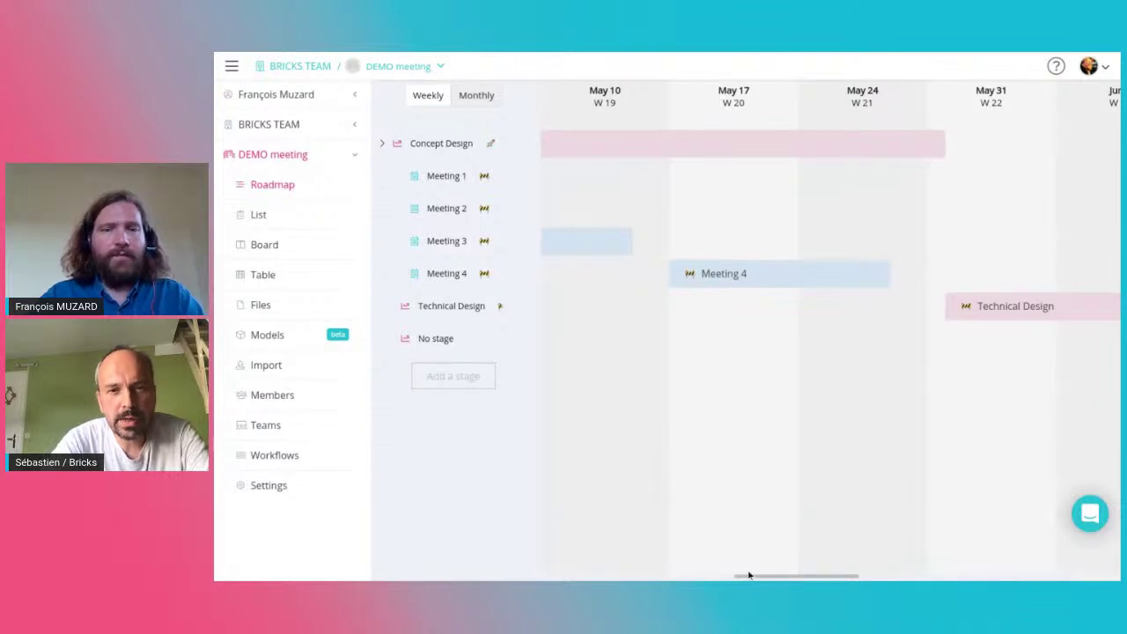
Extend the end of the Meeting 2 sprint on the timeline up to the start of Meeting 3.
scroll(733, 308, "left", 5)
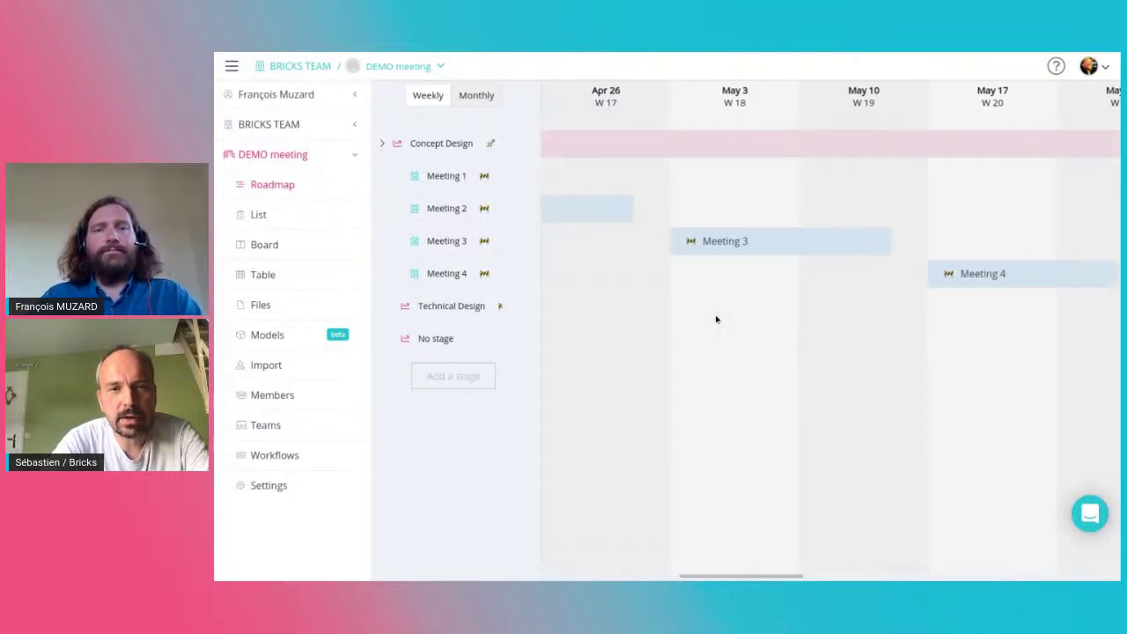
scroll(716, 319, "left", 5)
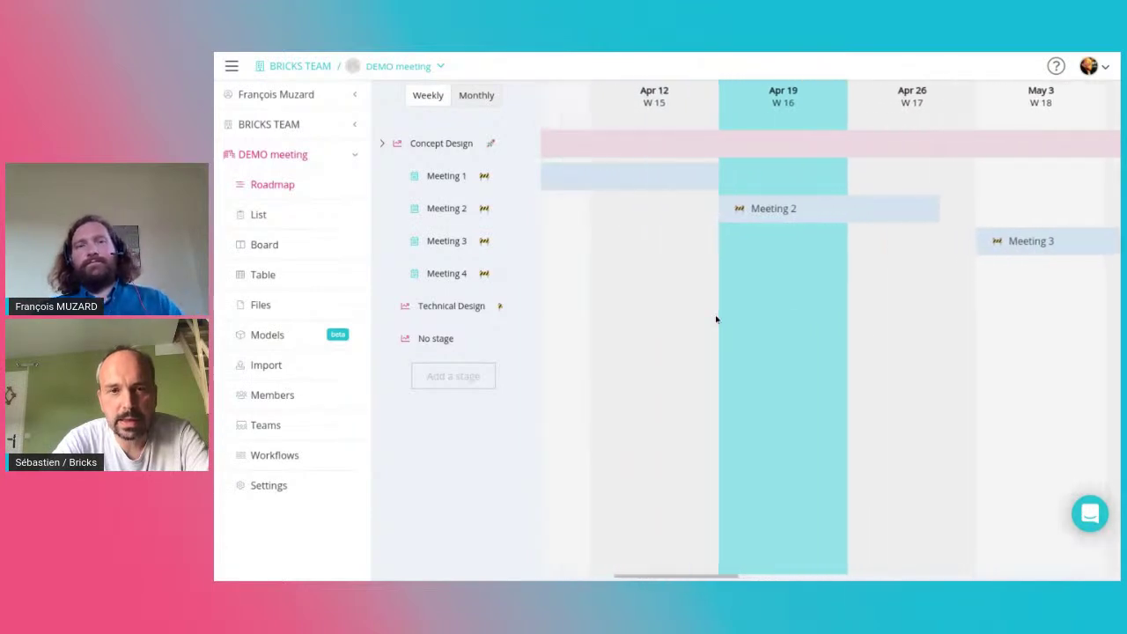
scroll(716, 319, "left", 1)
left_click_drag(982, 213, 1013, 211)
Extend the Meeting 3 sprint up to the start of Meeting 4, and Meeting 4 to the end of the Concept Design stage.
scroll(1012, 236, "right", 7)
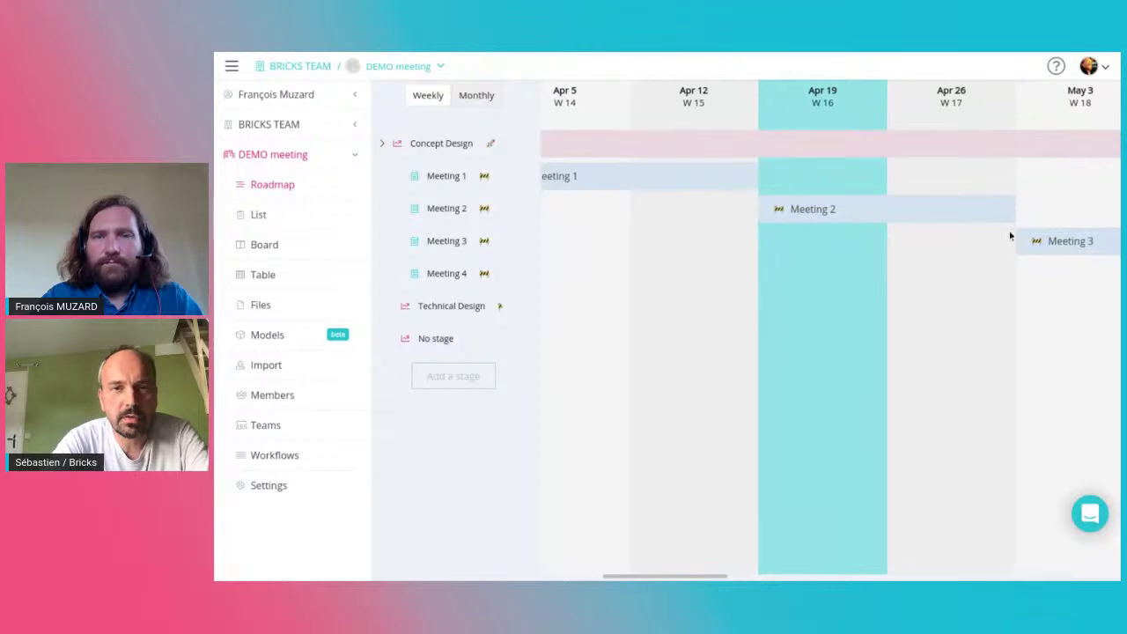
scroll(1011, 236, "right", 2)
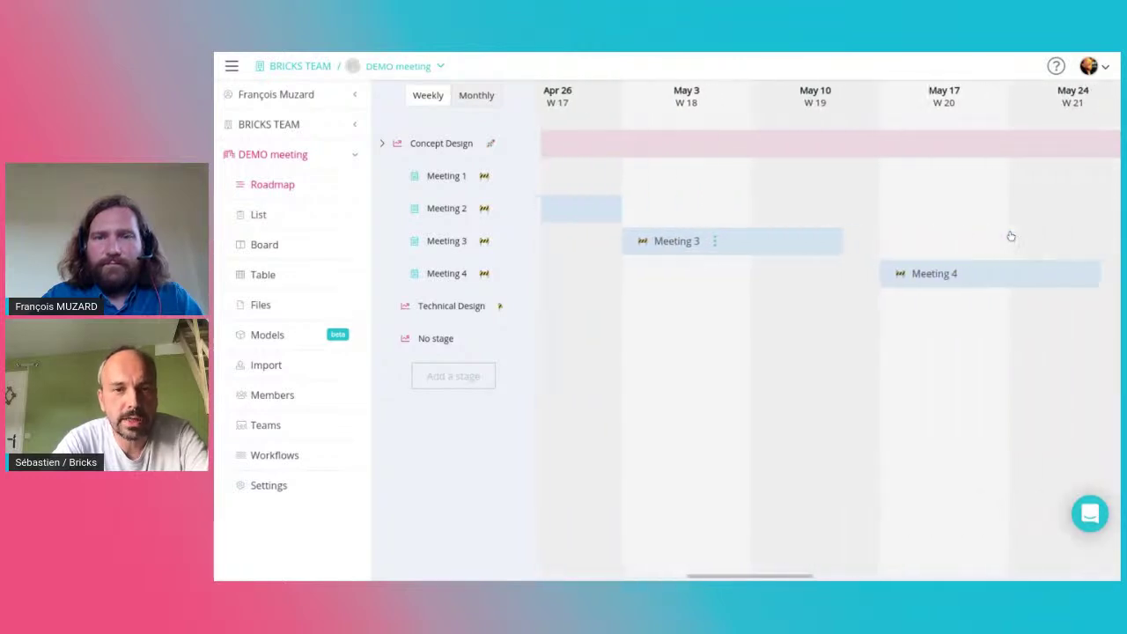
left_click_drag(817, 242, 850, 243)
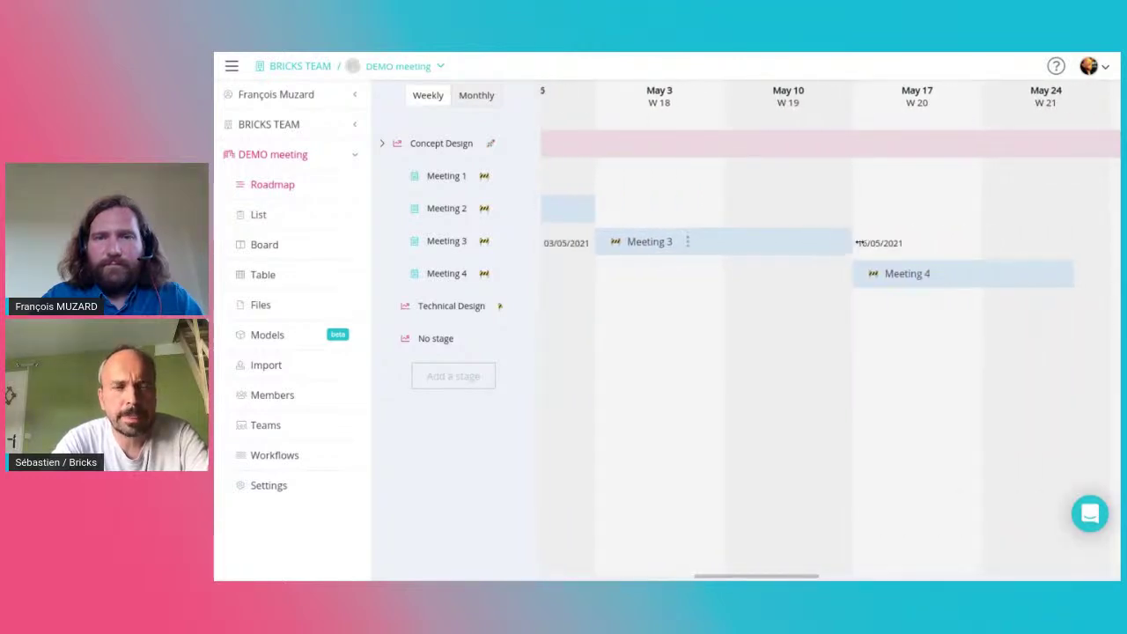
scroll(1021, 273, "right", 1)
scroll(1023, 277, "right", 1)
left_click_drag(960, 274, 1013, 273)
scroll(826, 217, "left", 1)
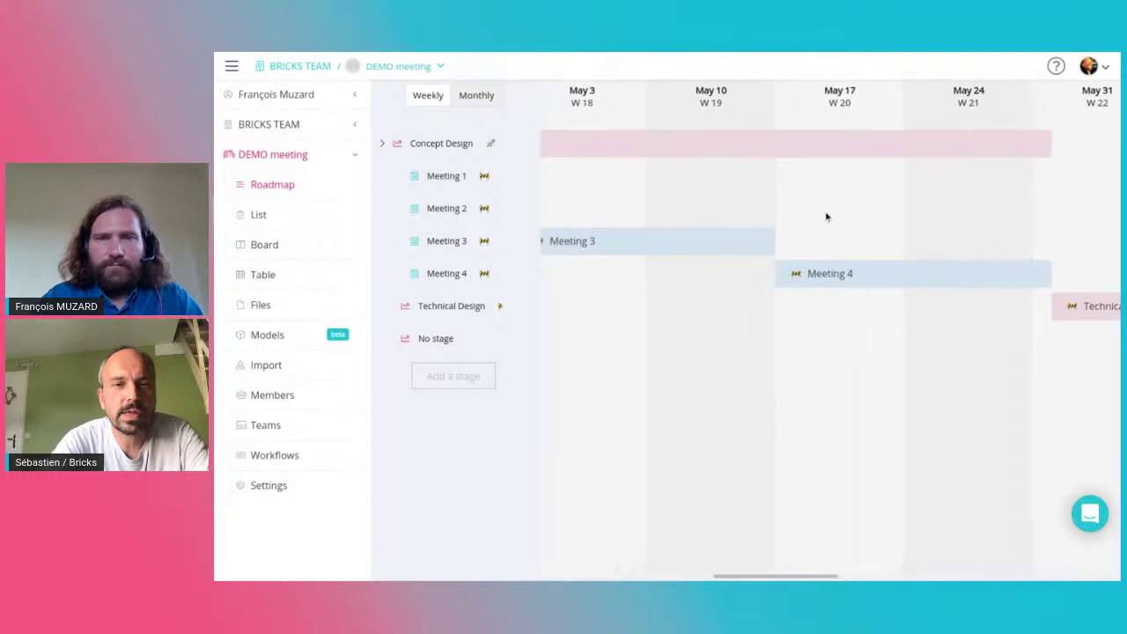
Examine the sequence of the Meeting 1 to Meeting 4 sprints along the weekly timeline of the Concept Design stage.
scroll(826, 216, "left", 10)
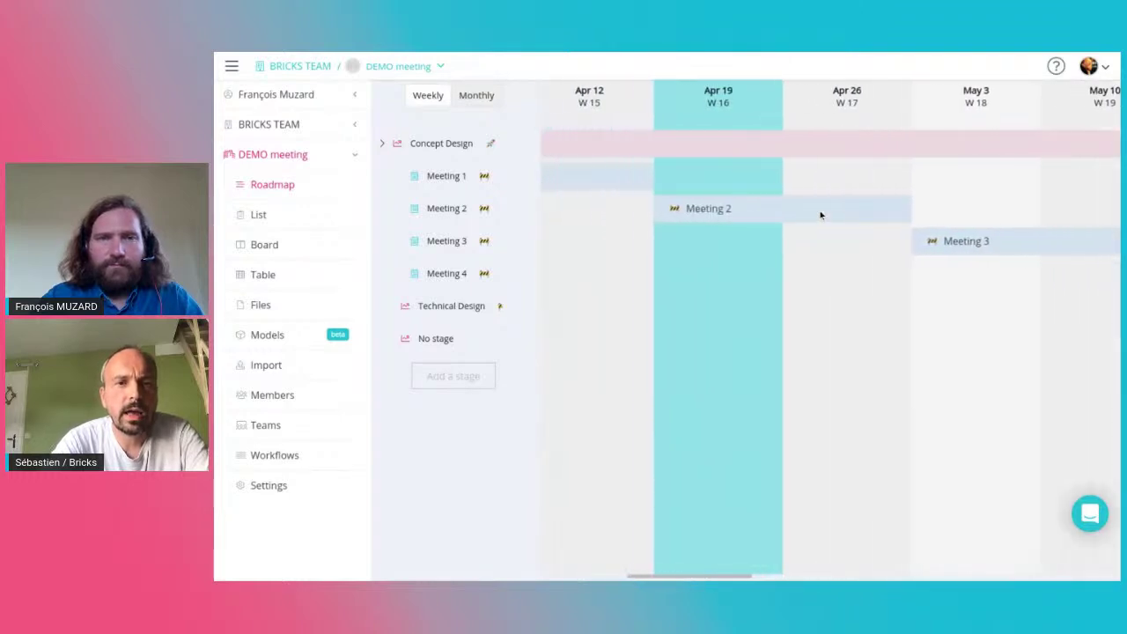
scroll(820, 214, "left", 4)
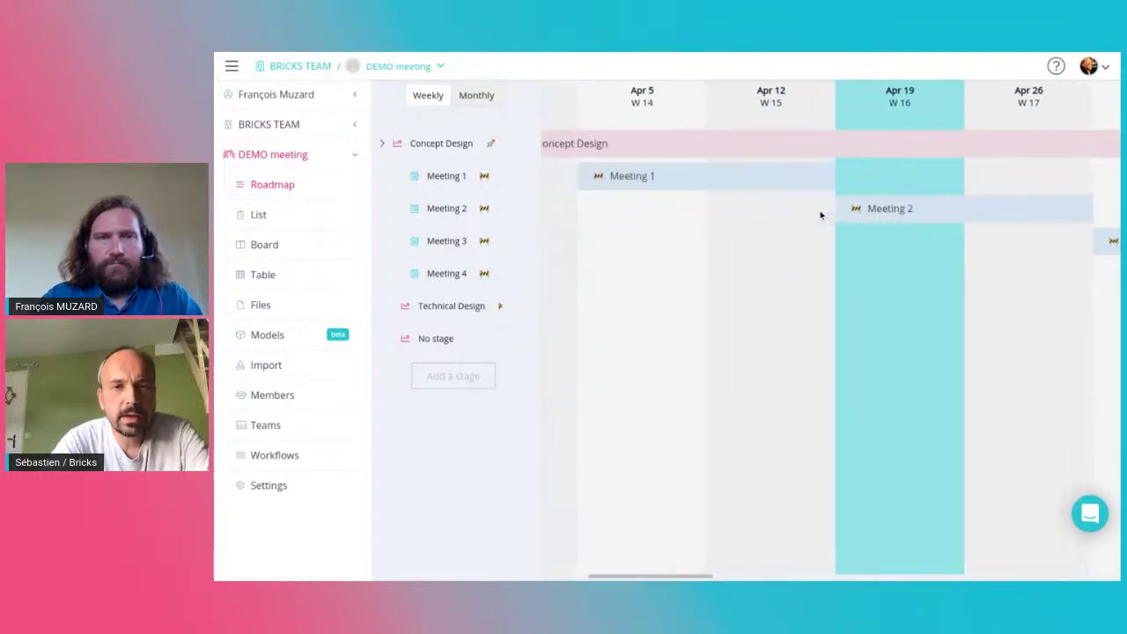
scroll(820, 214, "left", 2)
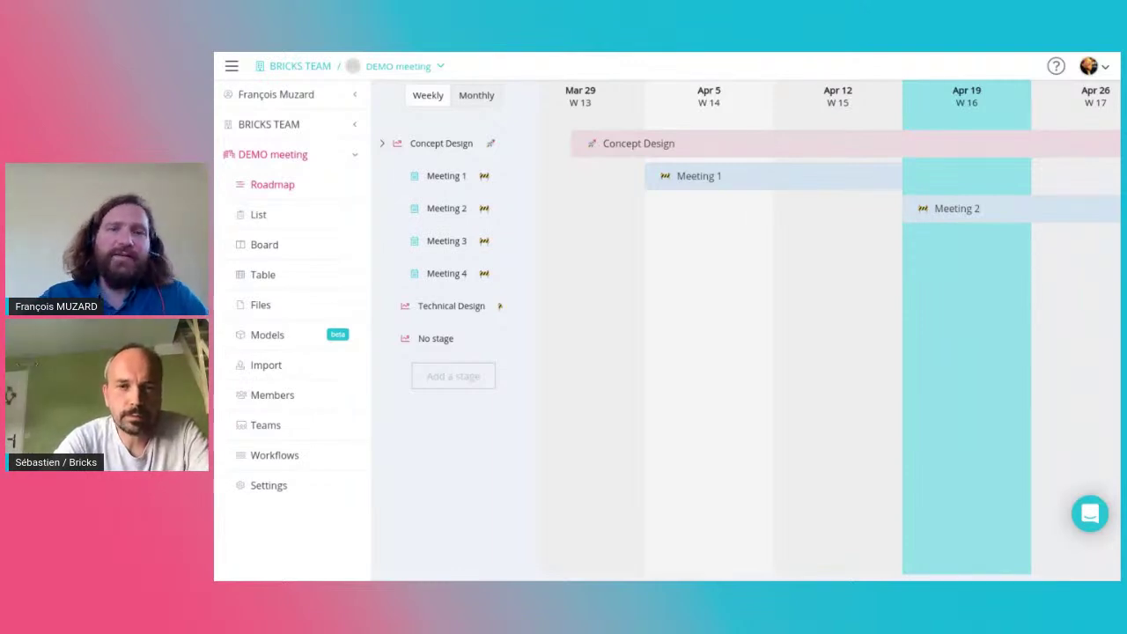
scroll(742, 180, "right", 5)
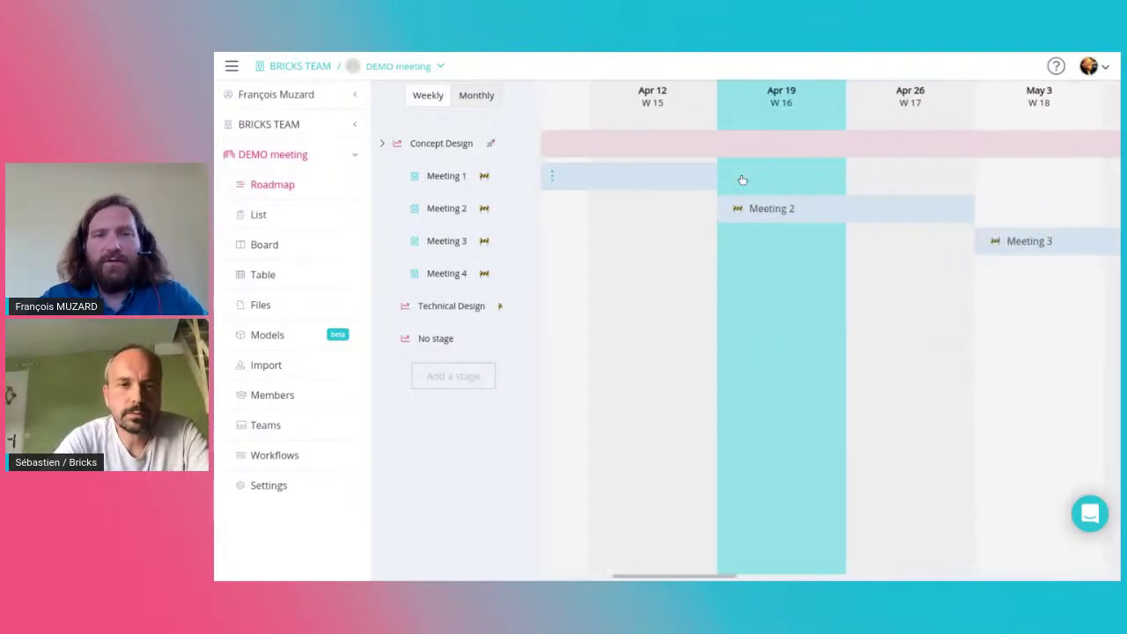
scroll(742, 180, "right", 8)
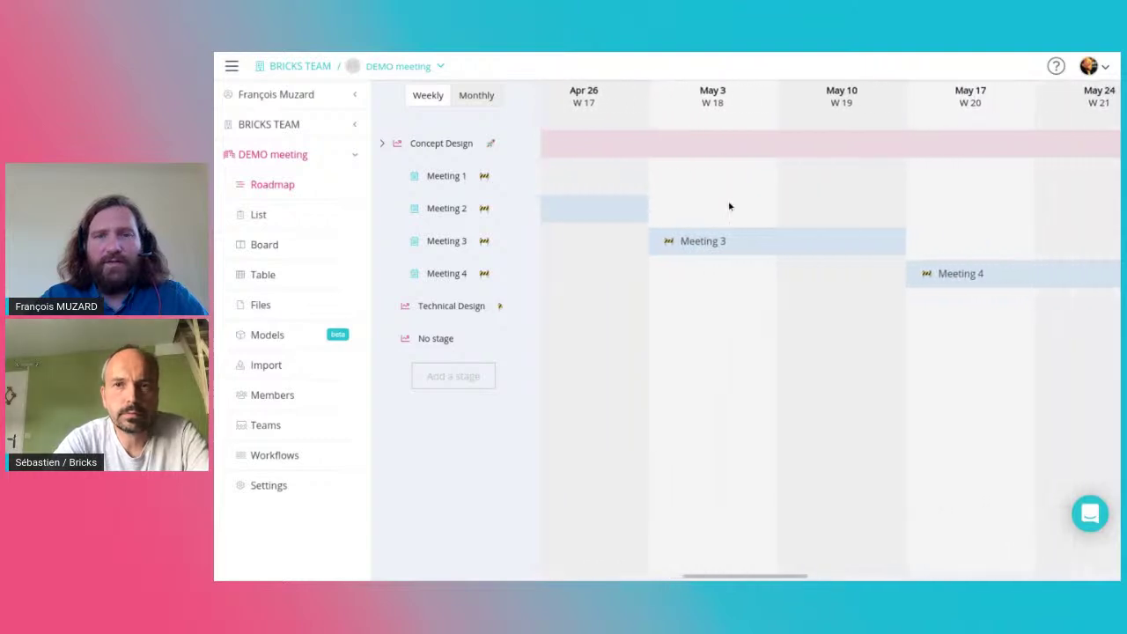
scroll(726, 205, "right", 3)
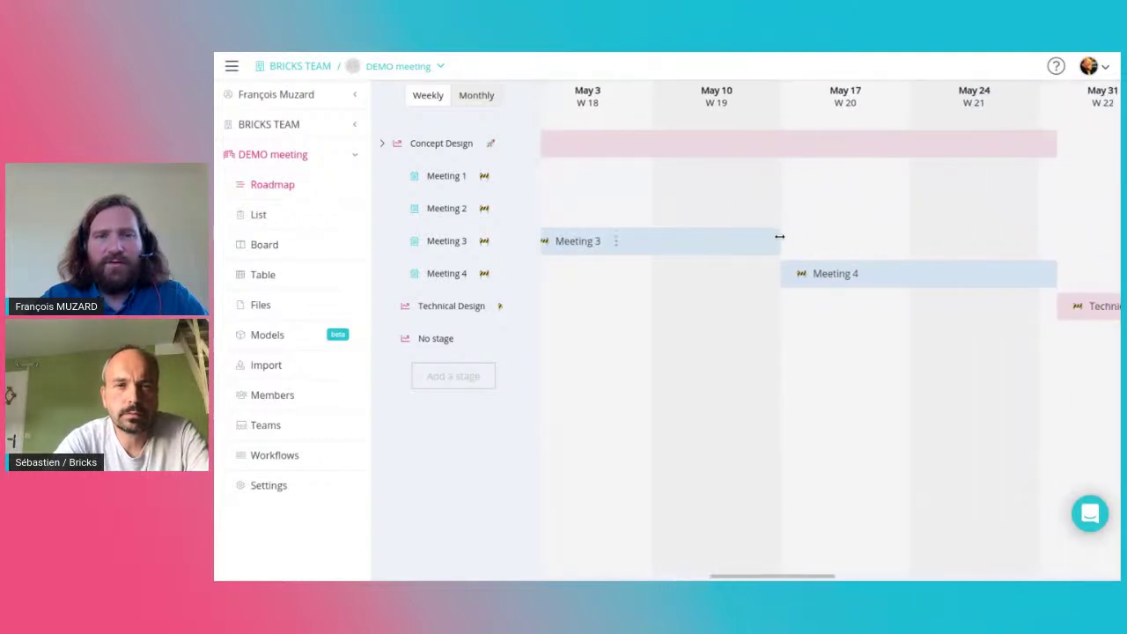
mouse_move(780, 236)
left_mouse_down()
mouse_move(724, 232)
mouse_move(781, 233)
left_mouse_up()
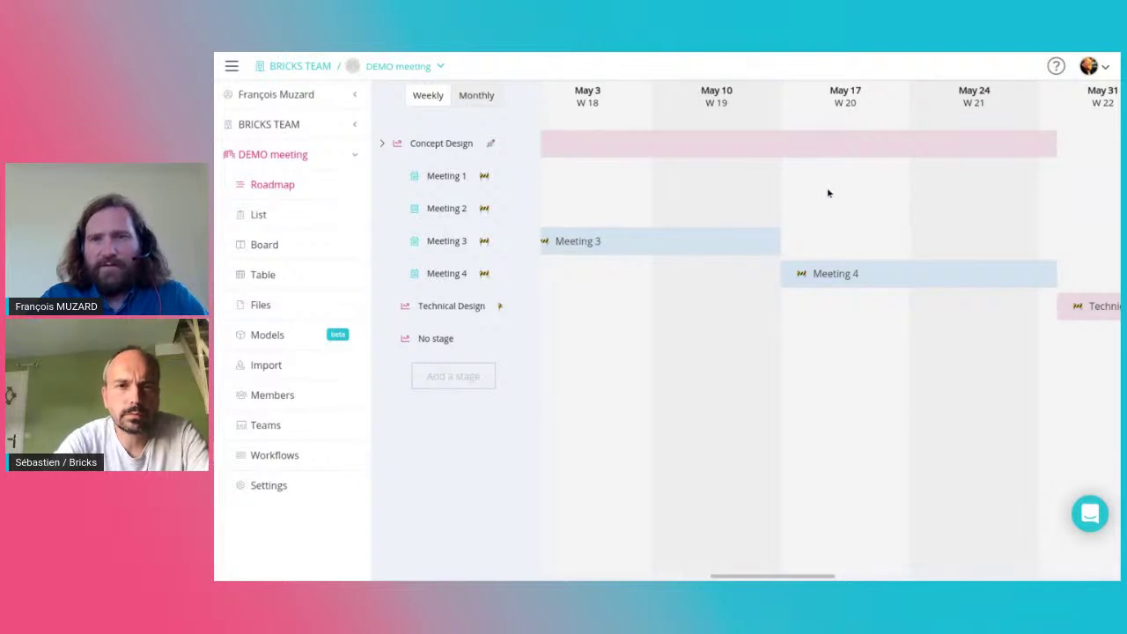
scroll(810, 185, "left", 3)
scroll(789, 185, "left", 1)
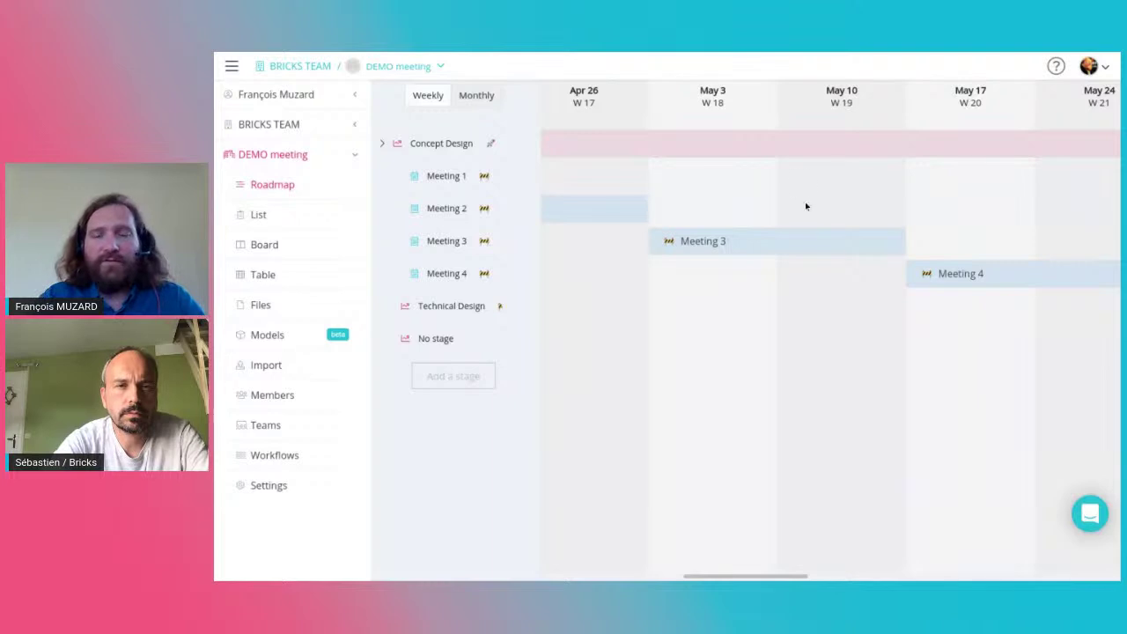
scroll(810, 208, "left", 5)
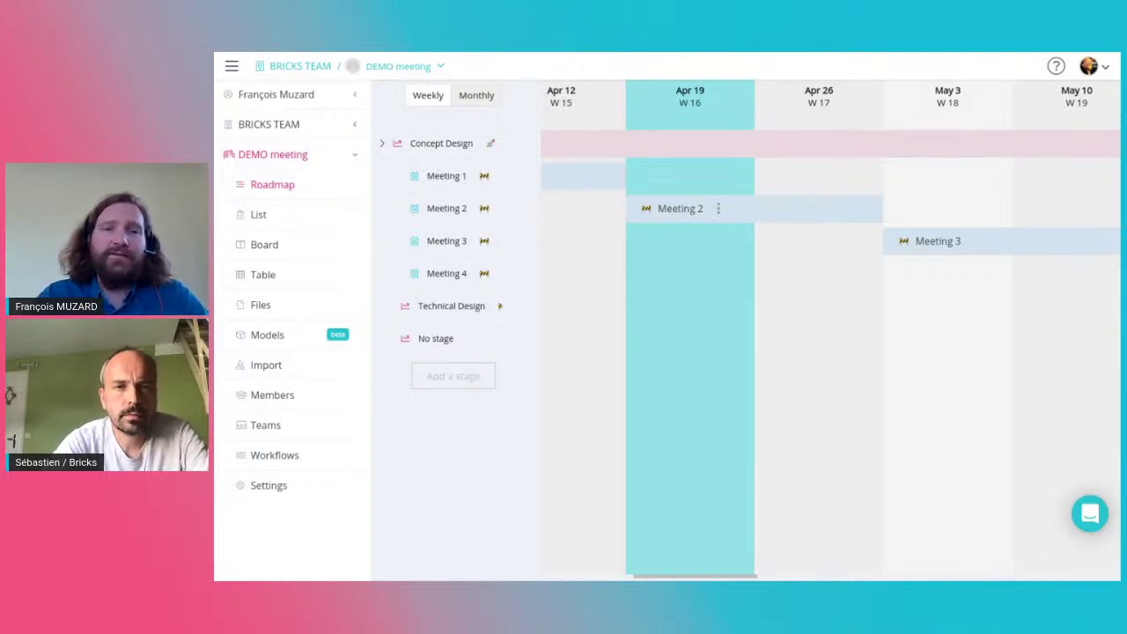
scroll(780, 176, "left", 3)
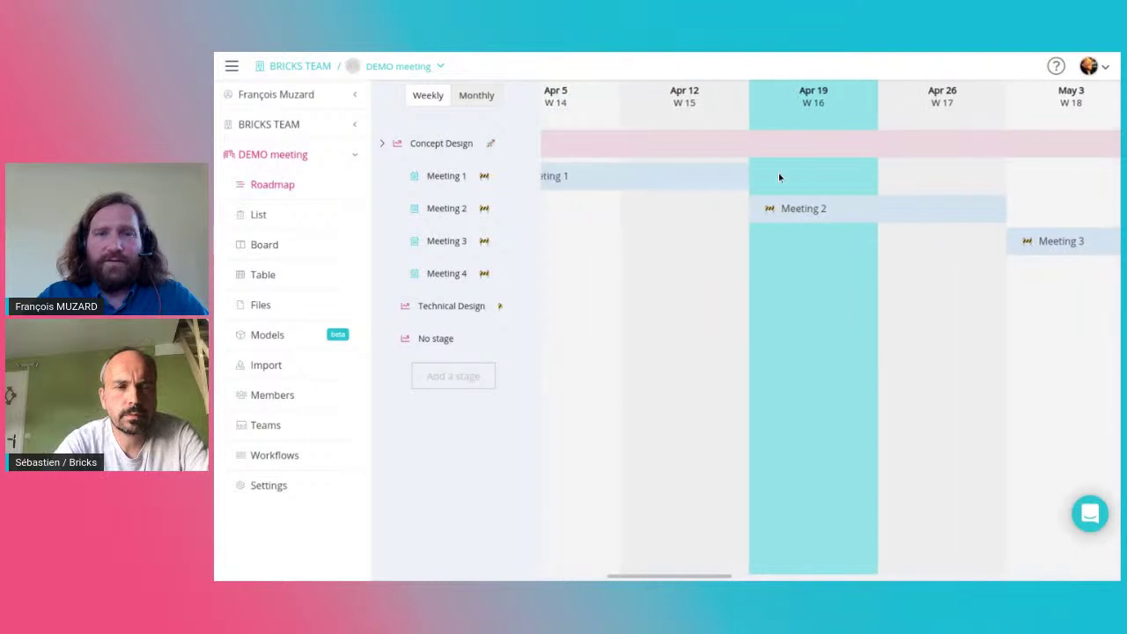
Show the project's topics on the board with the board type set to Sprint, and review the Meeting 1 to Meeting 4 columns.
scroll(778, 169, "left", 2)
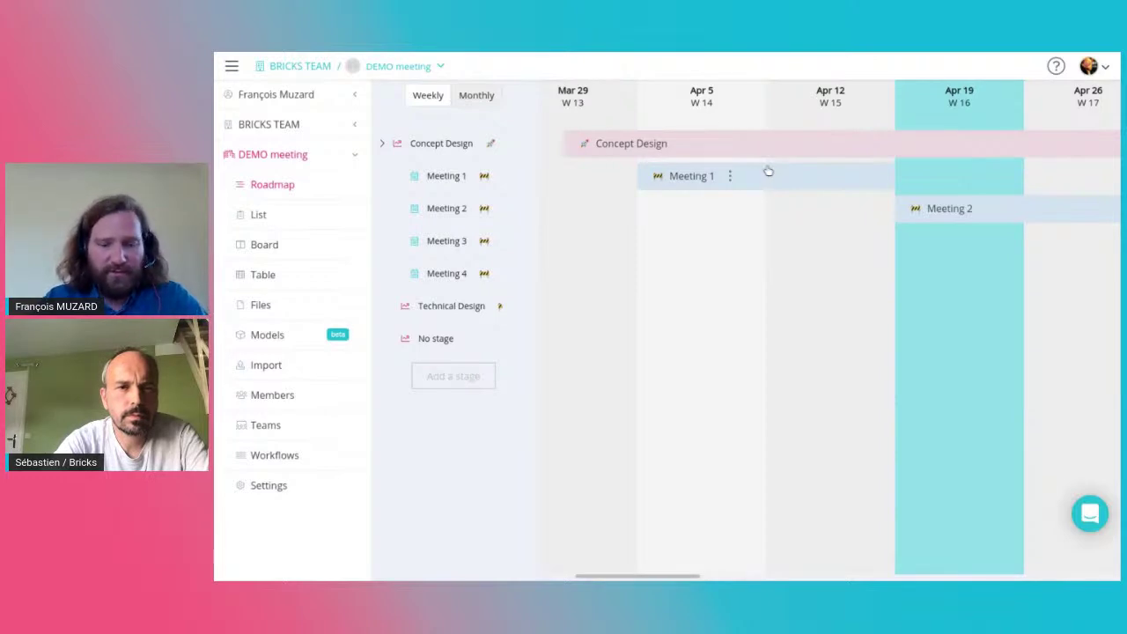
left_click(258, 215)
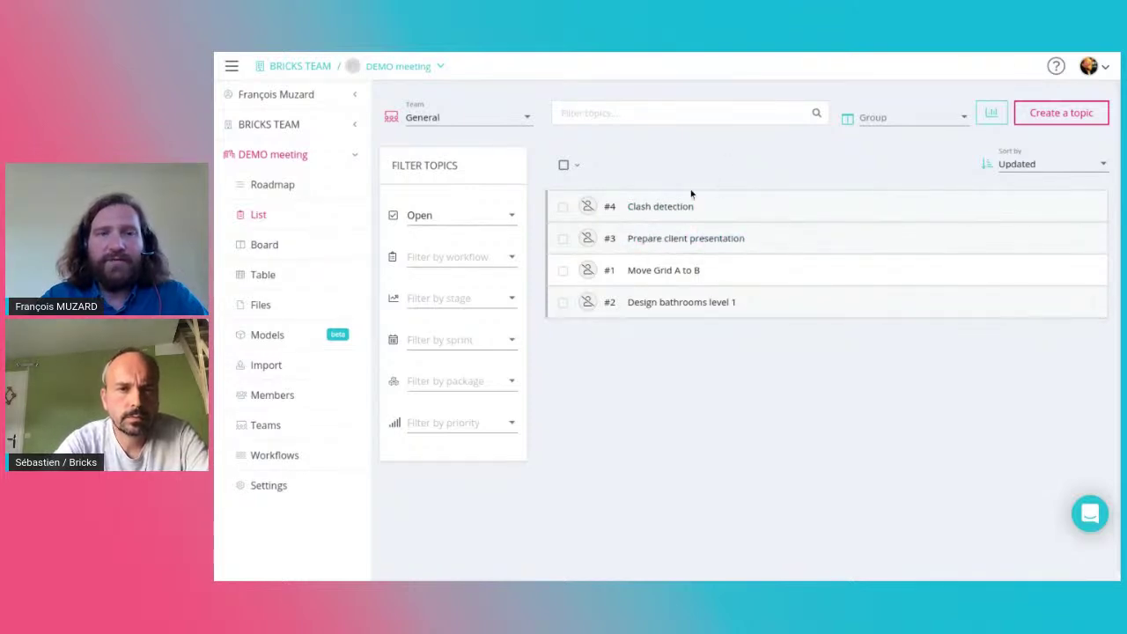
left_click(266, 251)
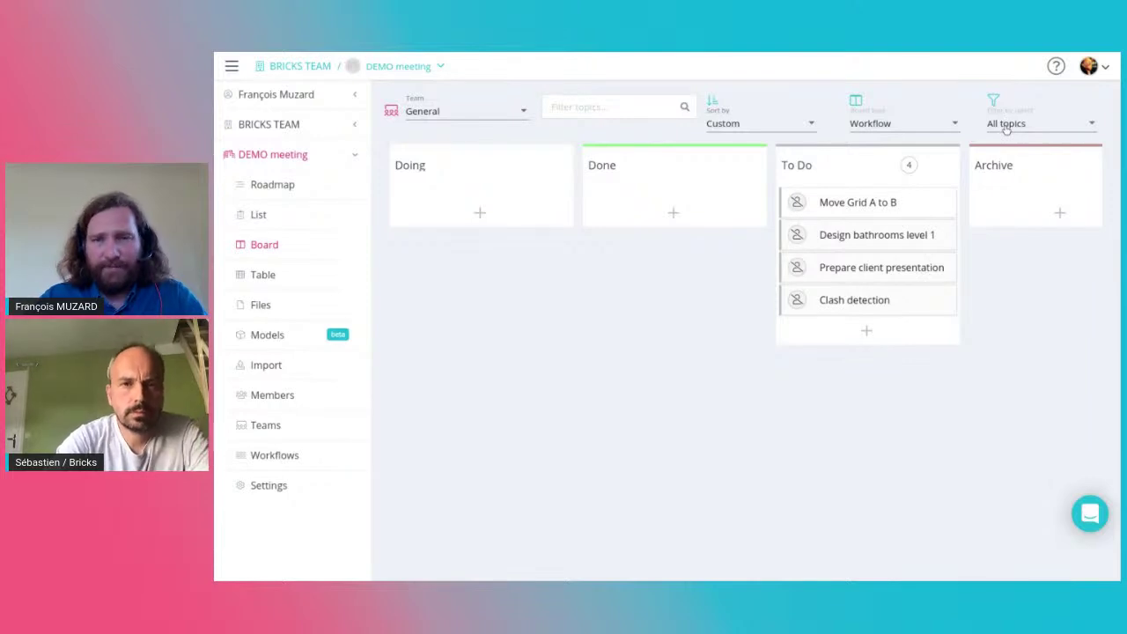
left_click(893, 126)
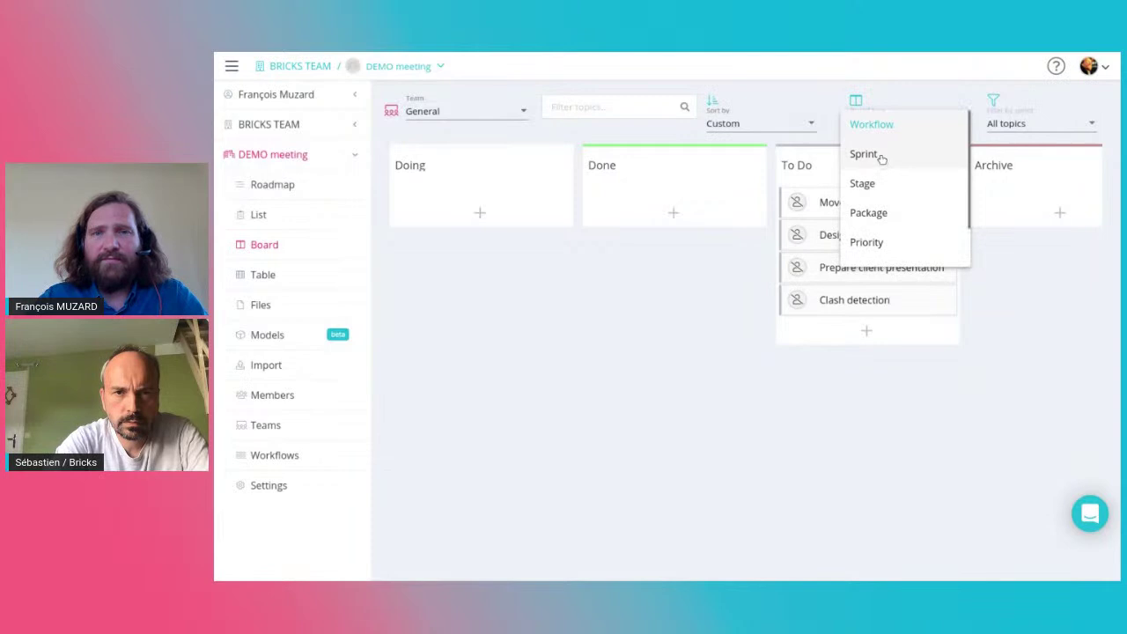
left_click(877, 153)
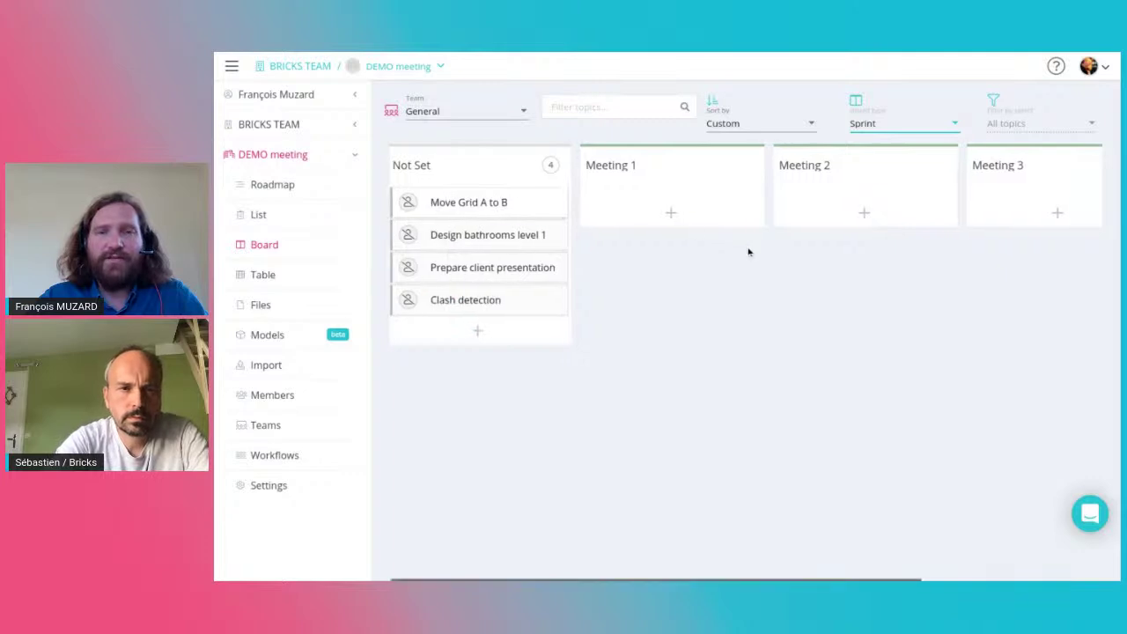
scroll(746, 252, "right", 5)
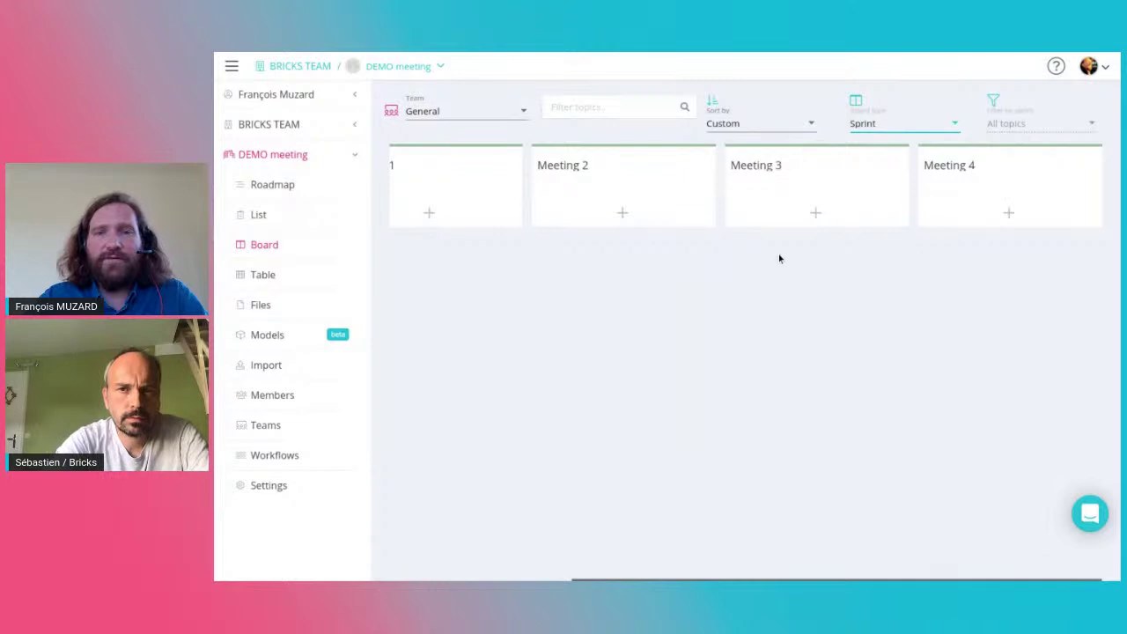
scroll(779, 258, "left", 4)
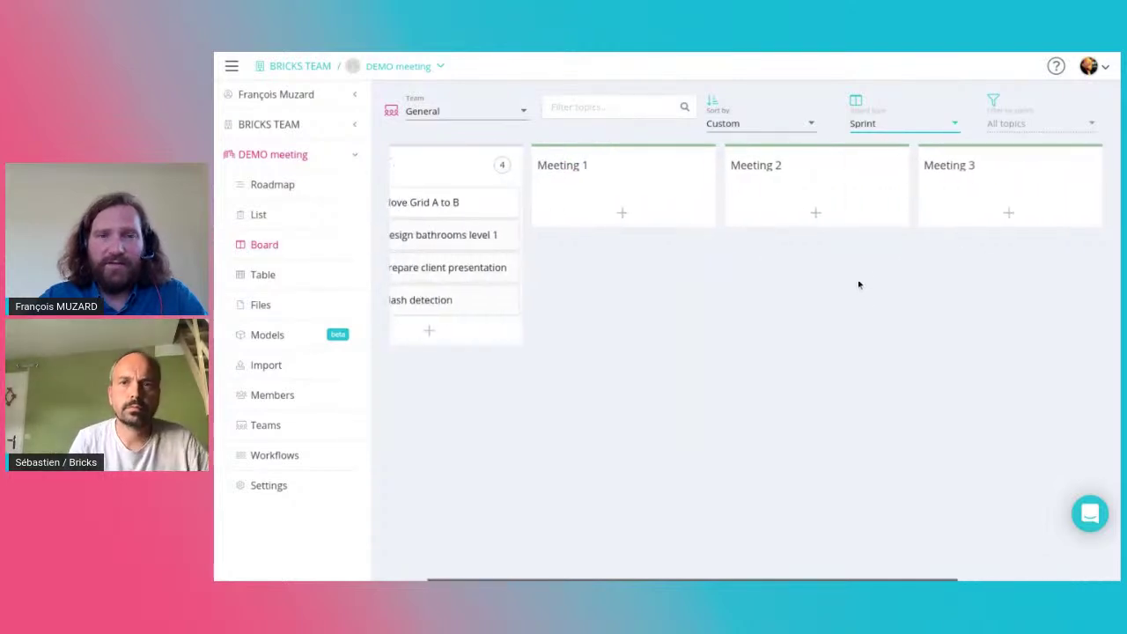
scroll(856, 283, "left", 1)
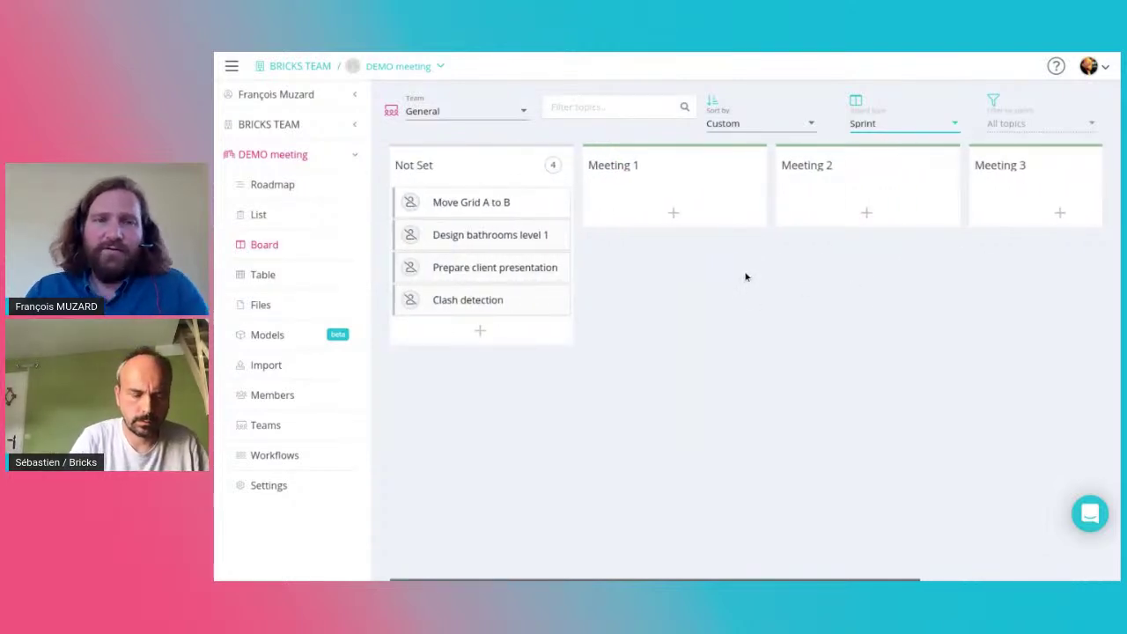
Assign the Move Grid A to B topic to the Meeting 1 sprint and Clash detection to Meeting 3.
left_click_drag(581, 205, 736, 187)
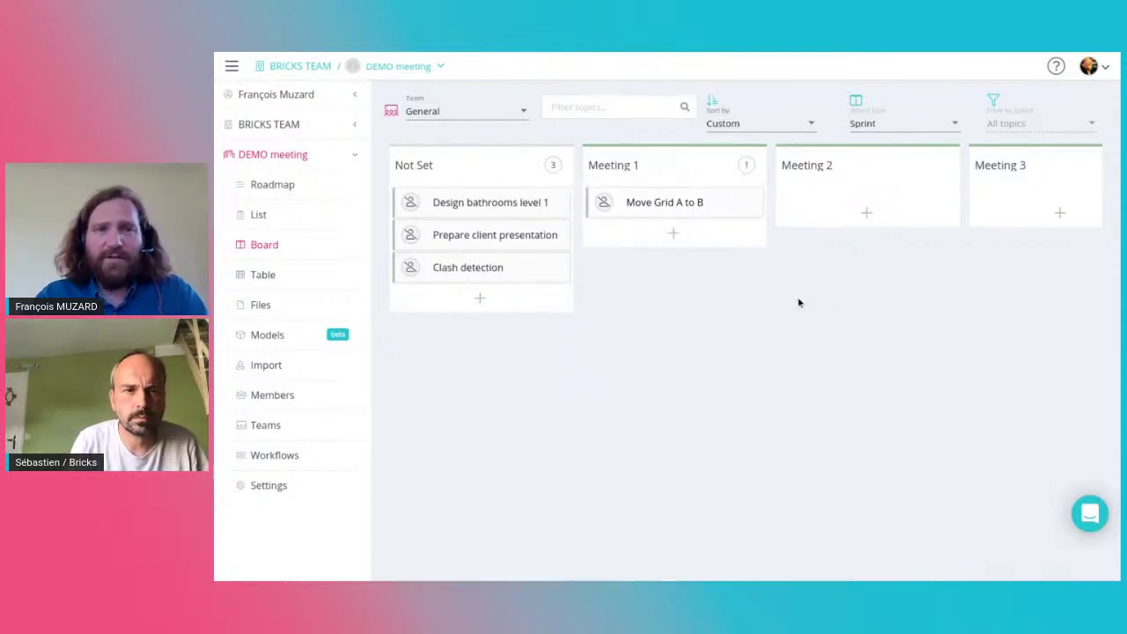
left_click_drag(551, 272, 924, 197)
scroll(758, 323, "left", 3)
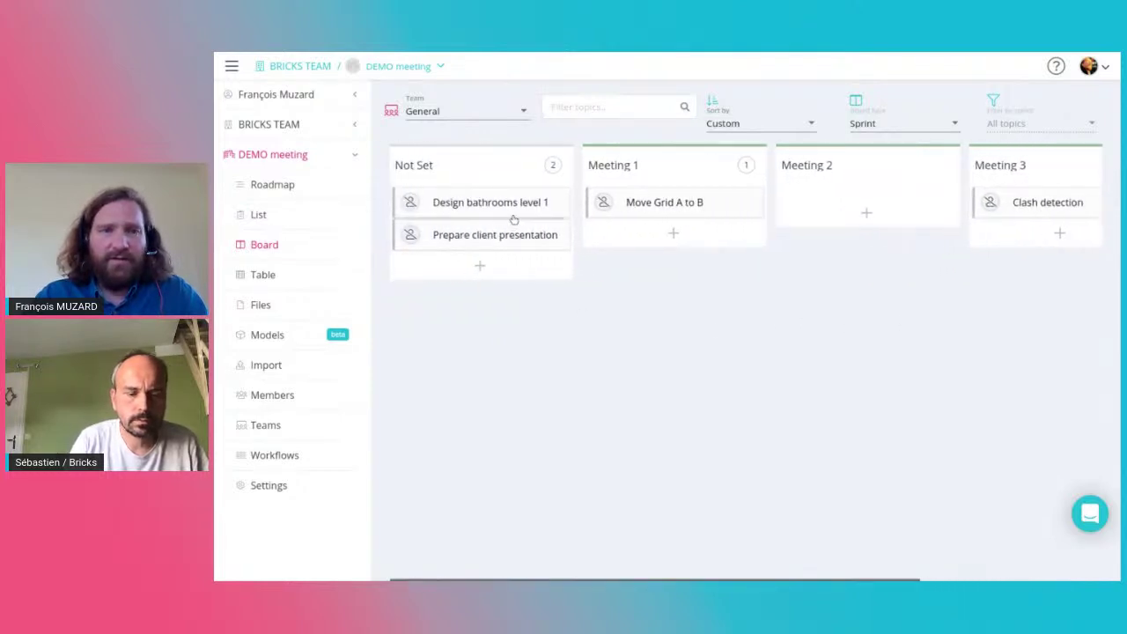
Assign the Design bathrooms level 1 and Prepare client presentation topics to the Meeting 2 sprint, and review the sprint columns.
left_click_drag(490, 202, 863, 201)
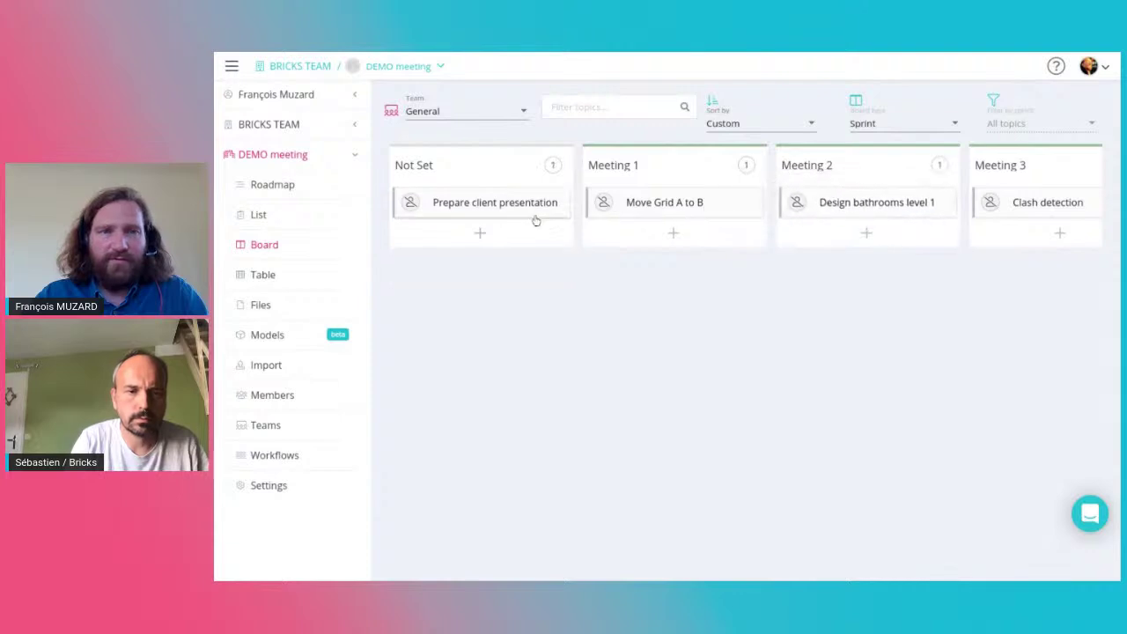
left_click_drag(530, 217, 913, 234)
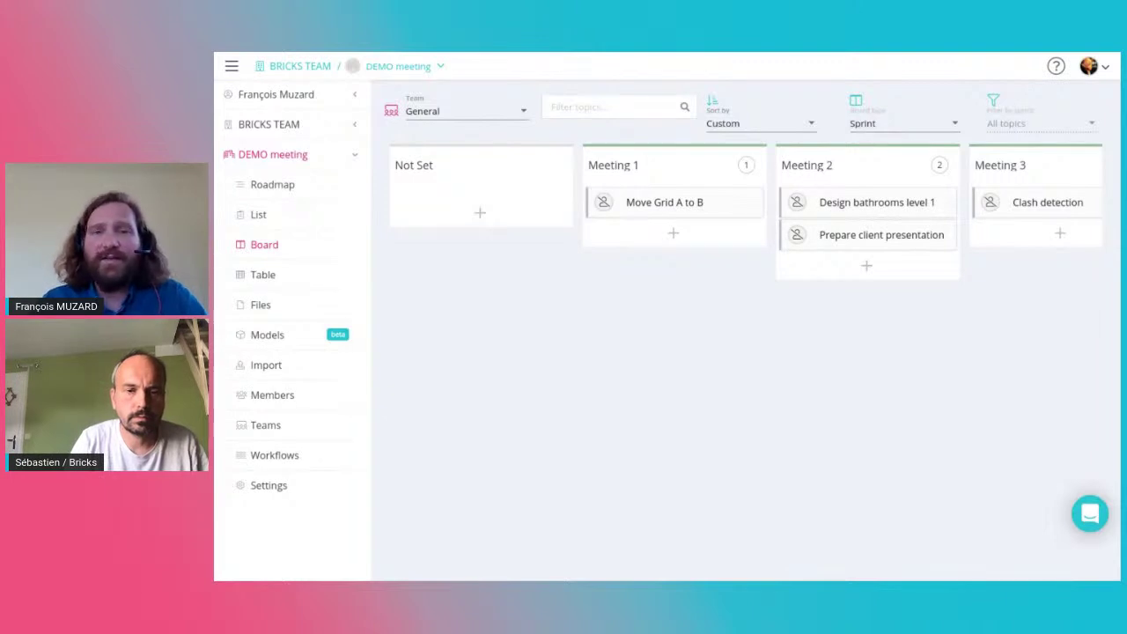
scroll(666, 202, "right", 3)
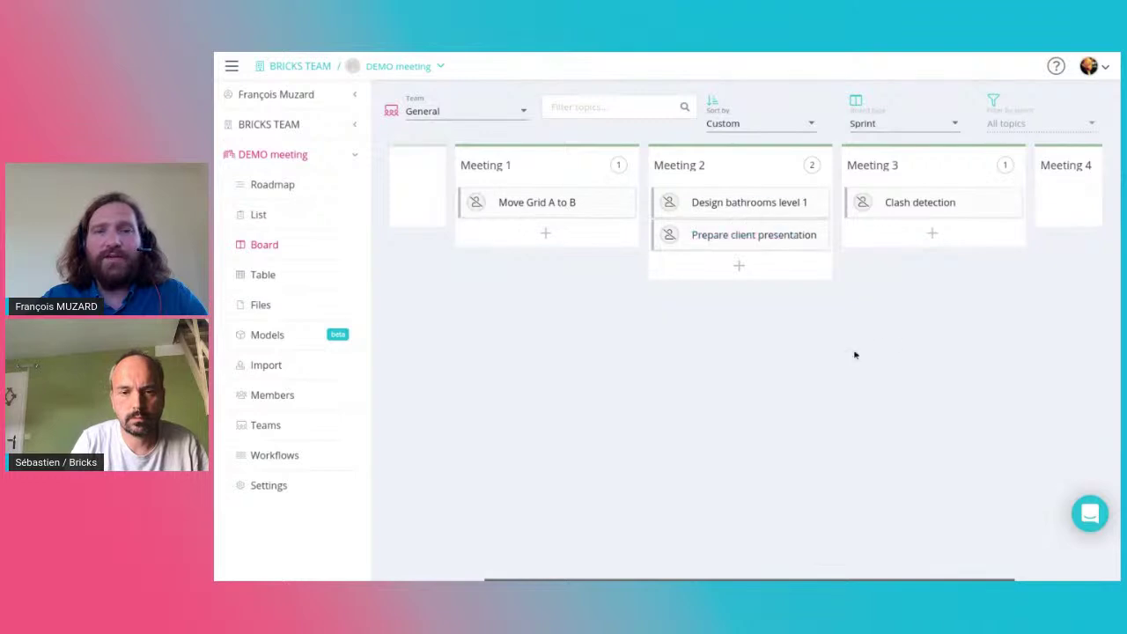
scroll(863, 299, "right", 2)
scroll(865, 300, "right", 1)
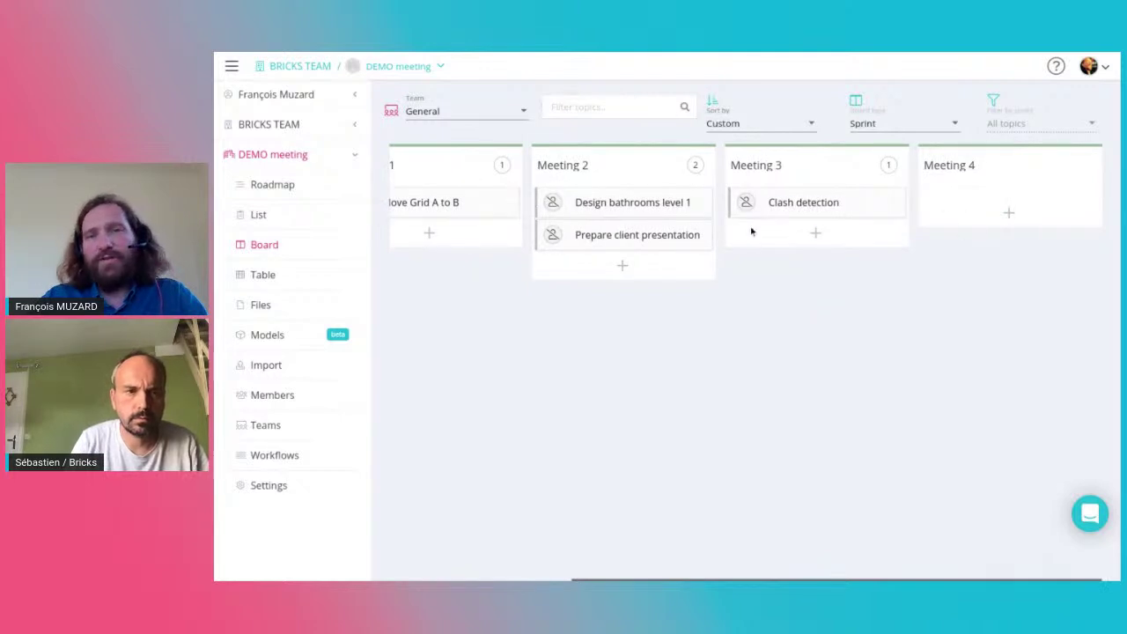
scroll(828, 282, "left", 2)
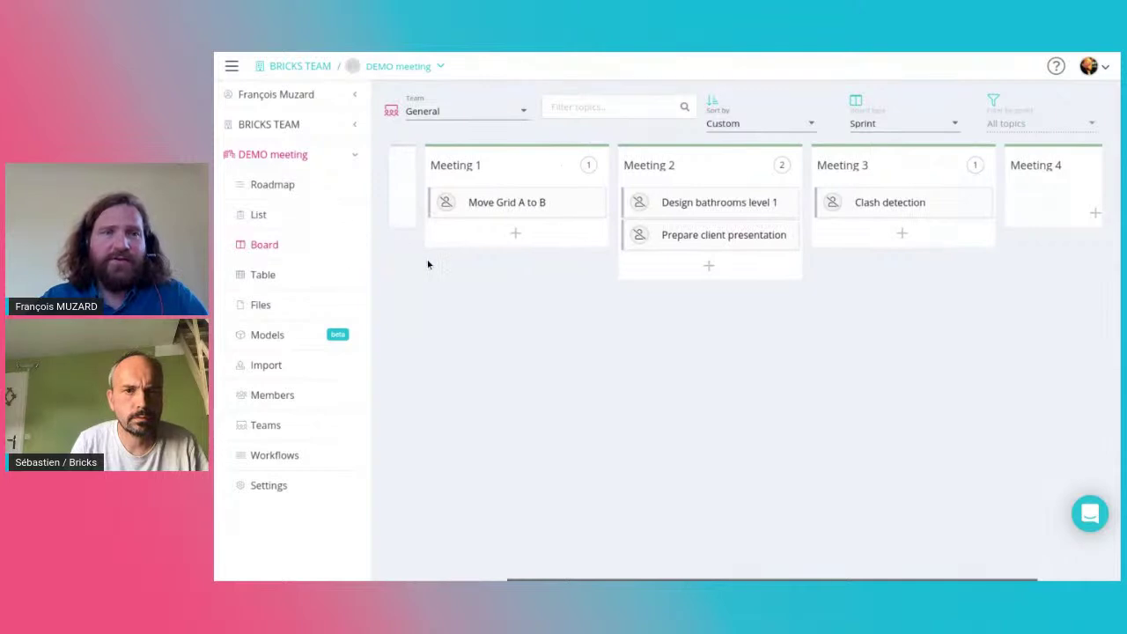
Return to the roadmap and view the topics of the Meeting 1 sprint, closing its details again.
left_click(260, 185)
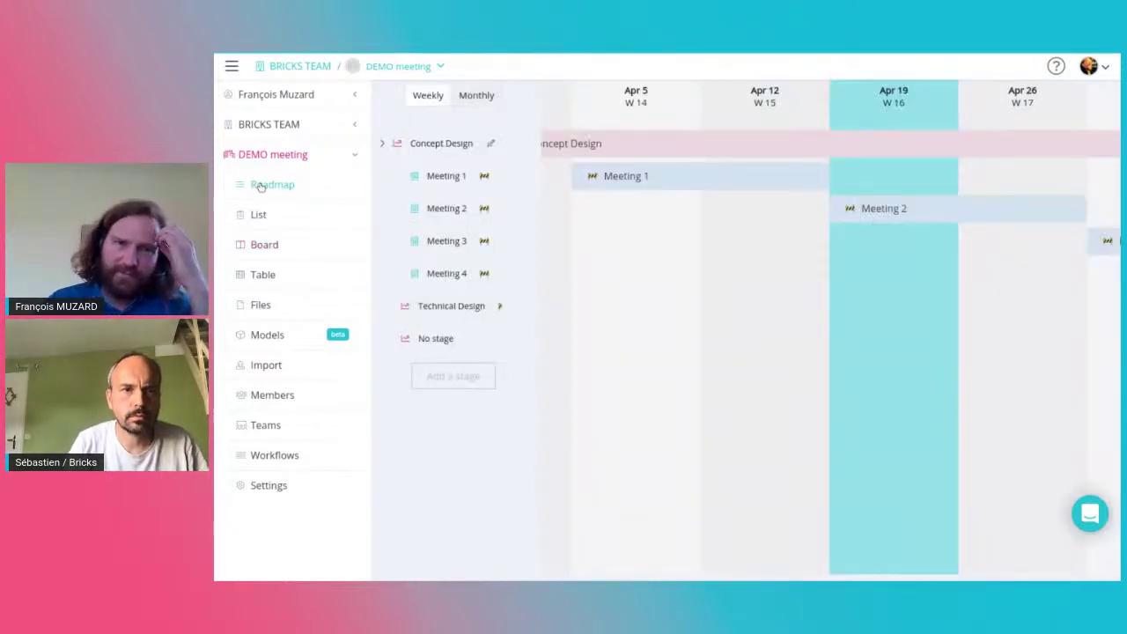
right_click(667, 181)
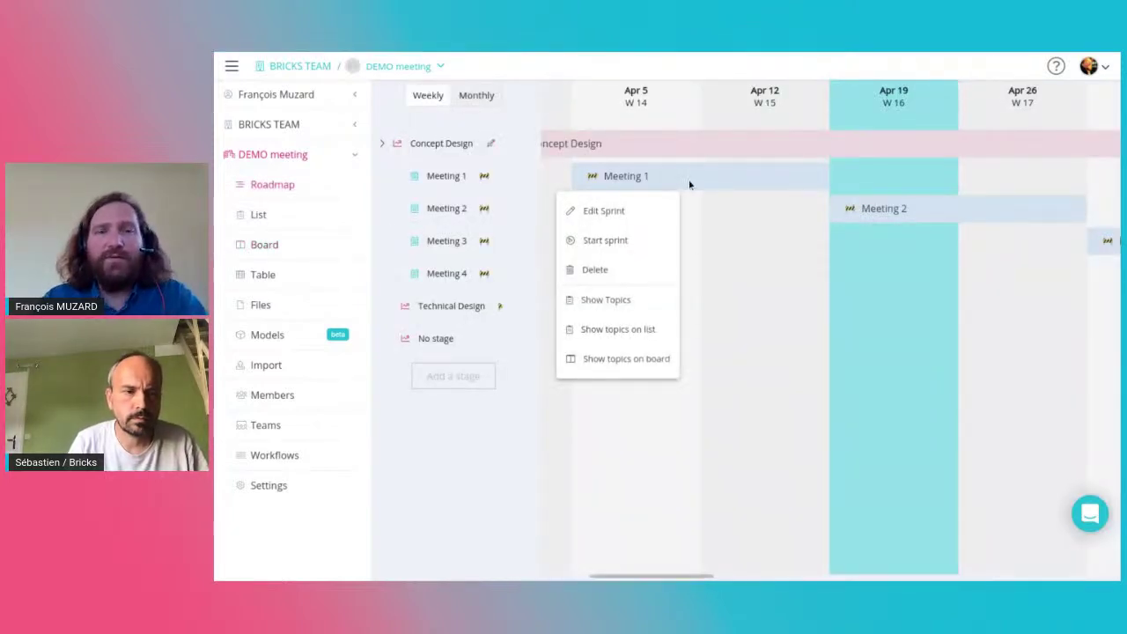
left_click(689, 183)
left_click(690, 183)
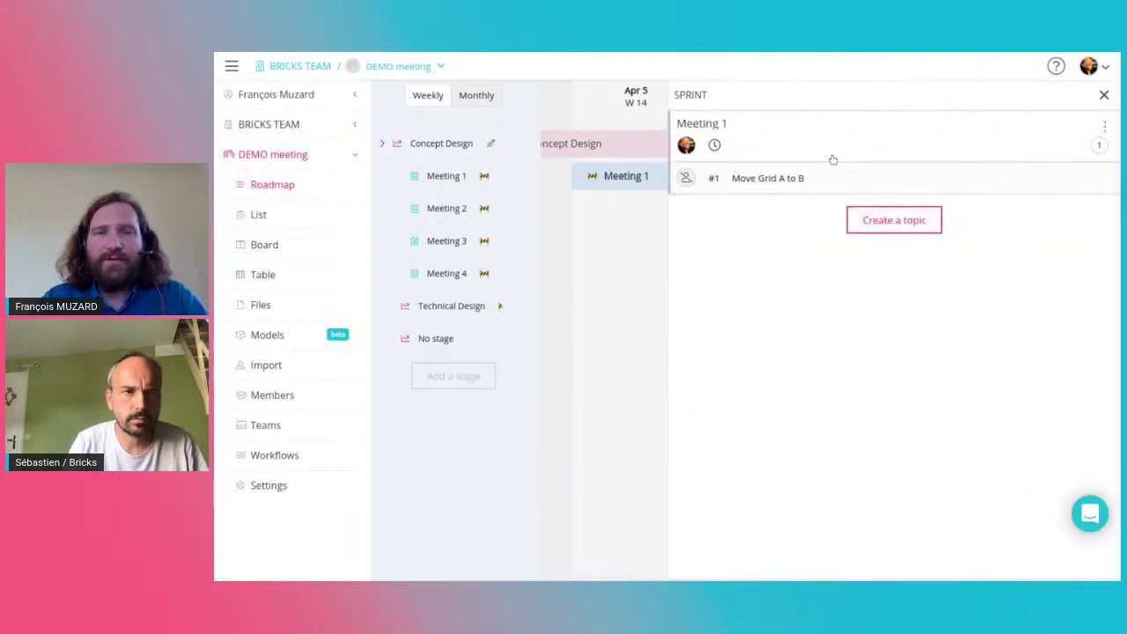
left_click(1103, 96)
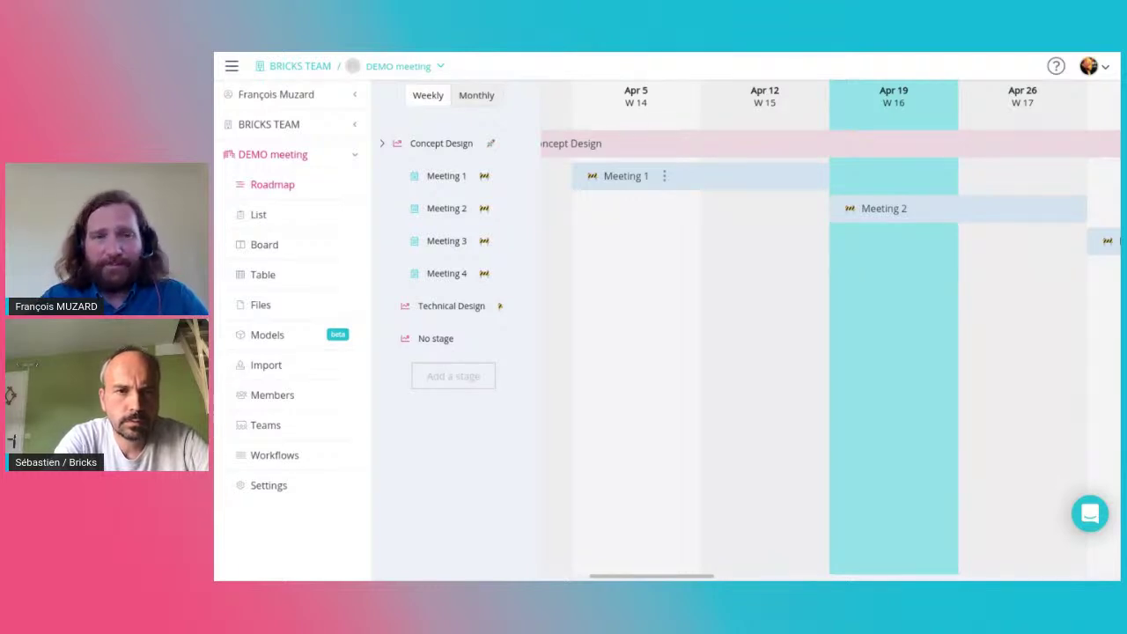
Start a new topic in the Meeting 1 sprint with the summary "First BIM model".
left_click(708, 180)
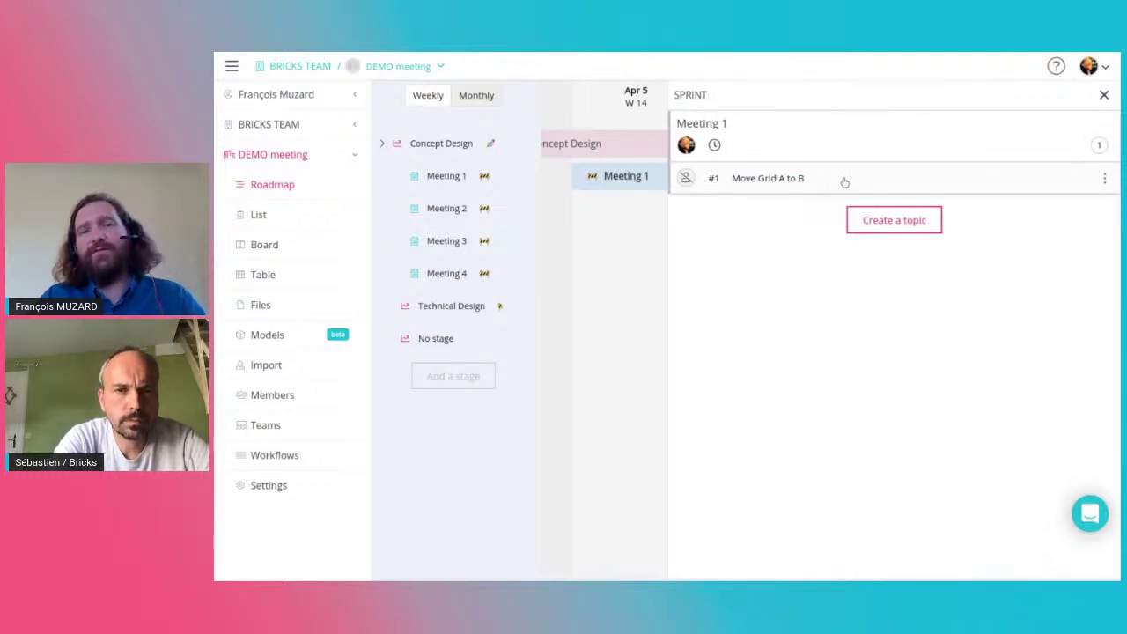
left_click(906, 231)
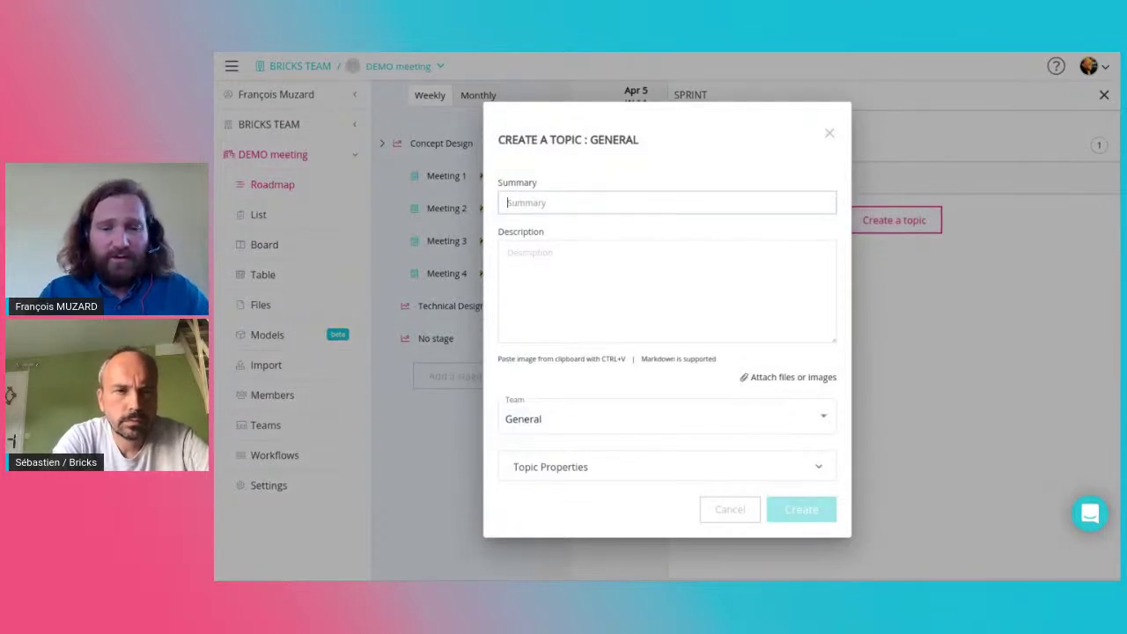
type("Fir")
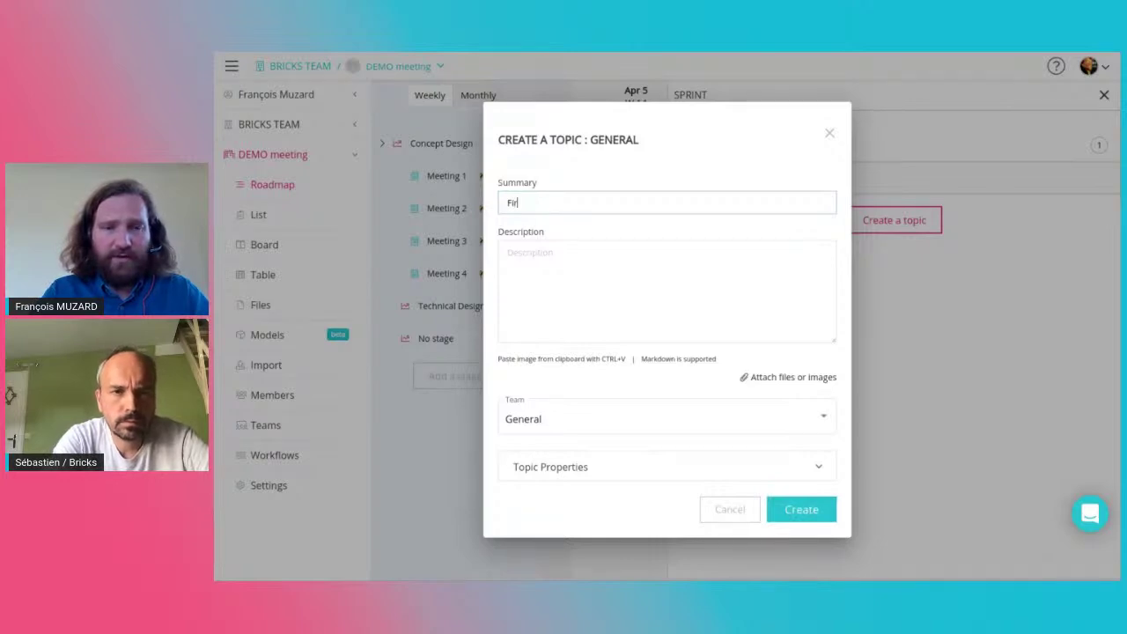
type("st BIM model")
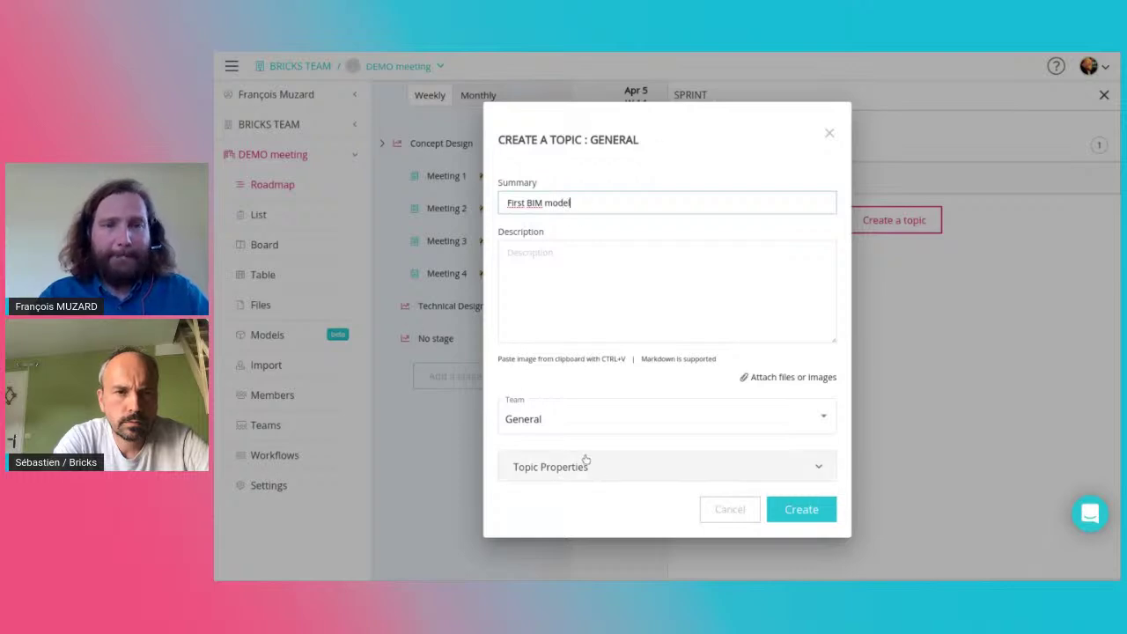
Set the new topic's package to Architecture, assign it to the first listed team member, and create it.
left_click(778, 476)
scroll(745, 452, "down", 3)
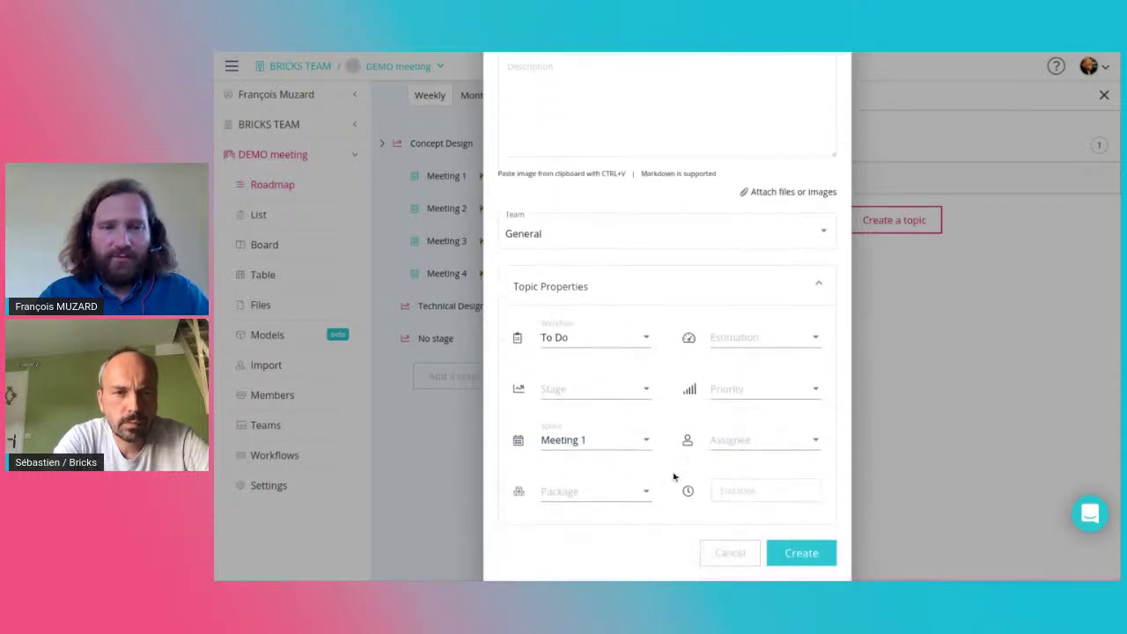
left_click(628, 493)
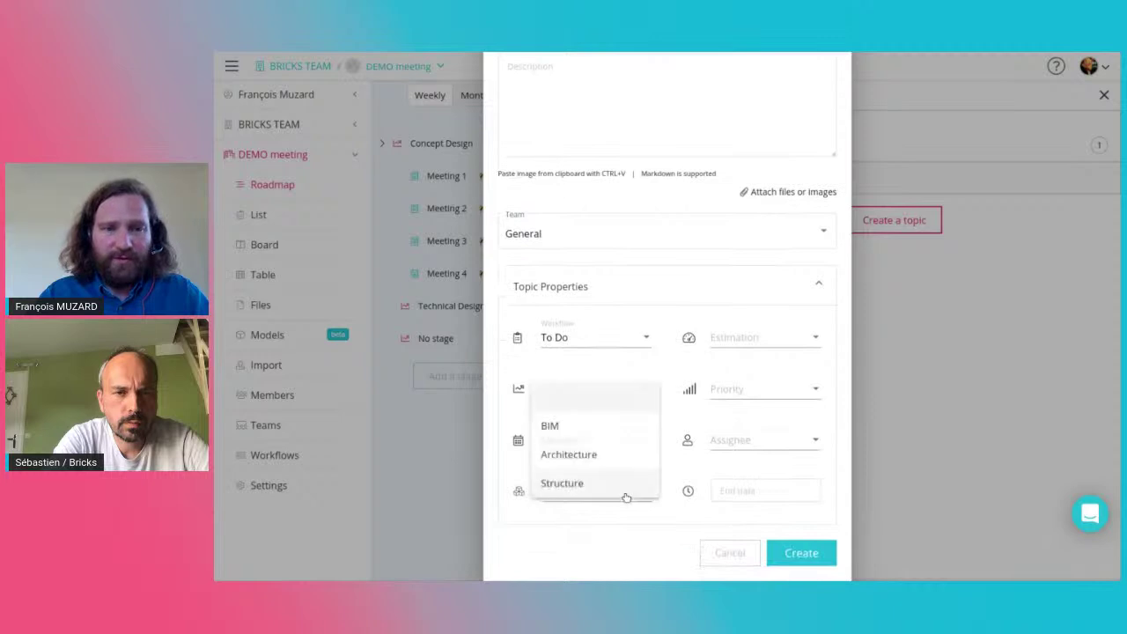
left_click(588, 454)
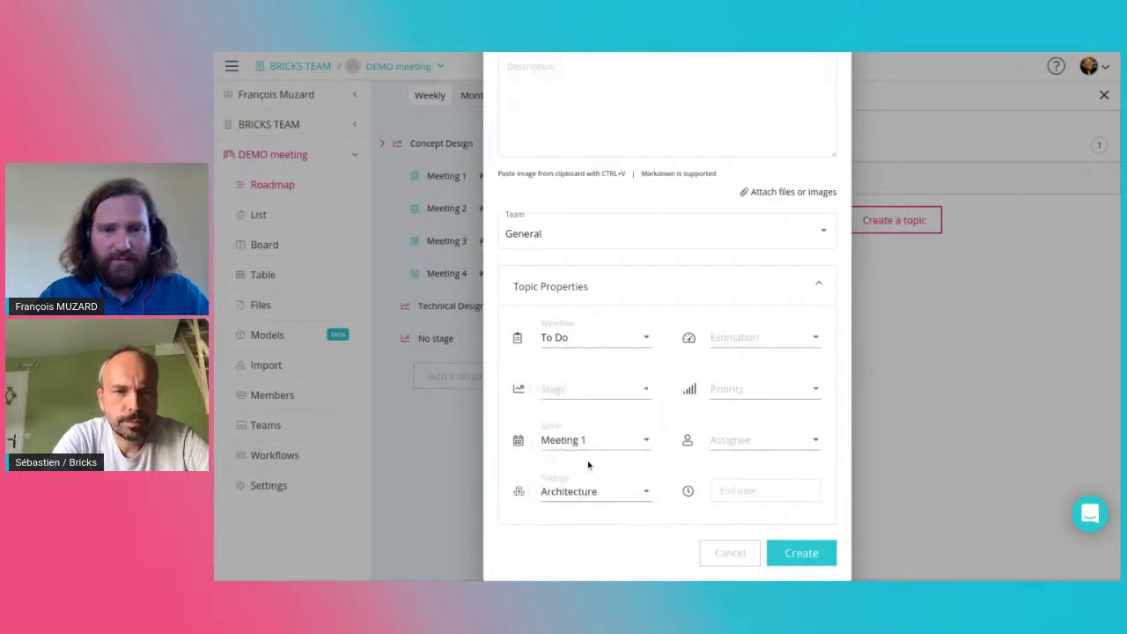
left_click(737, 444)
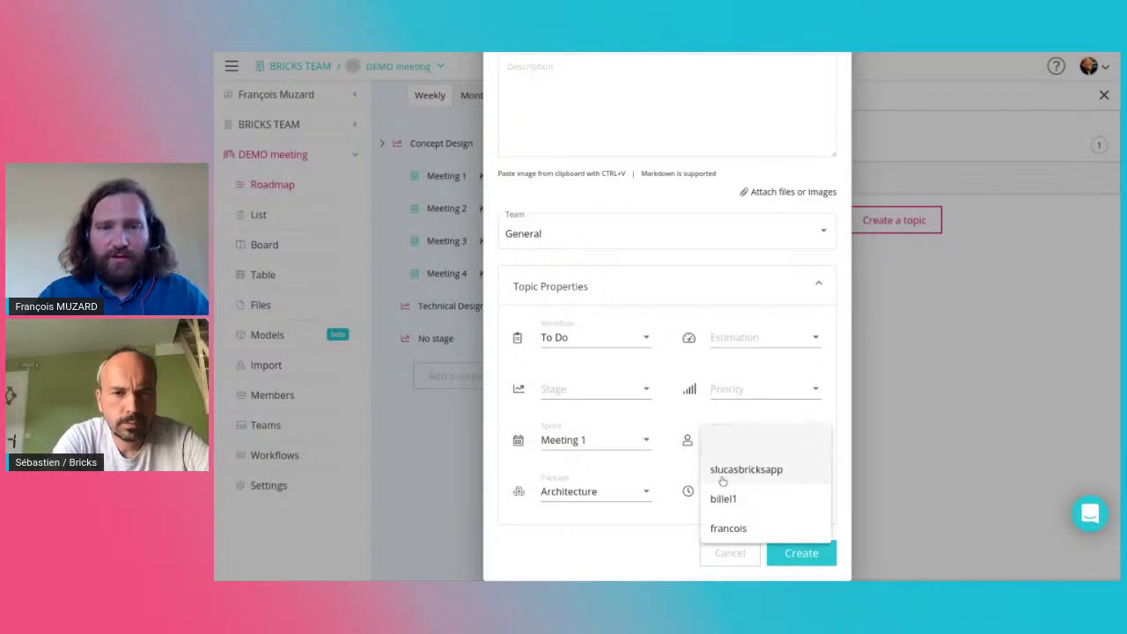
left_click(733, 472)
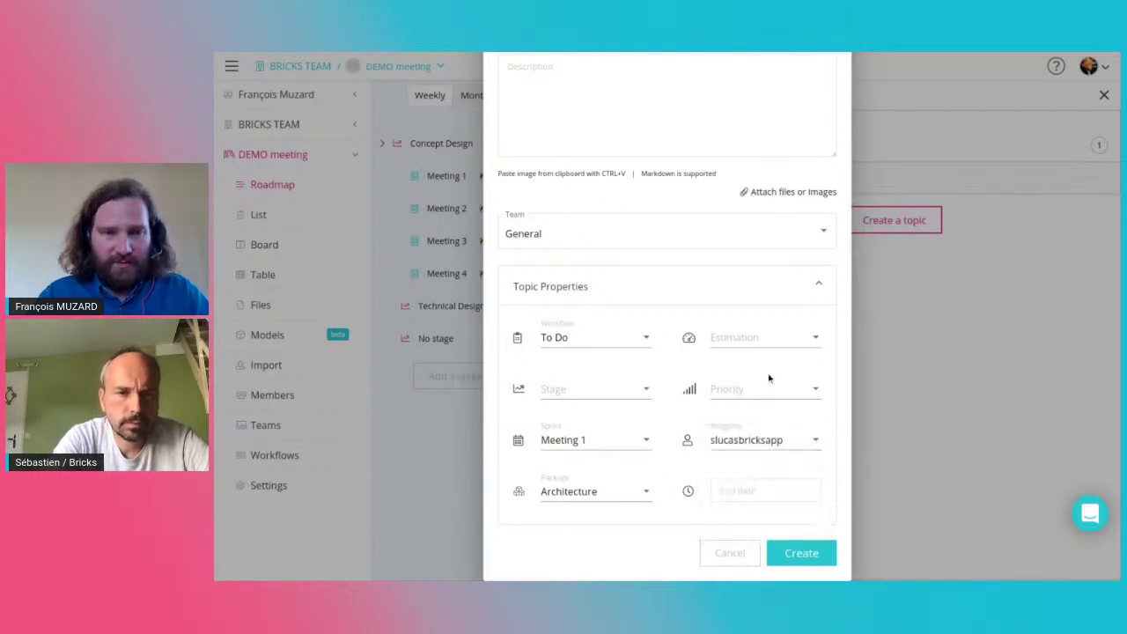
left_click(588, 390)
left_click(754, 284)
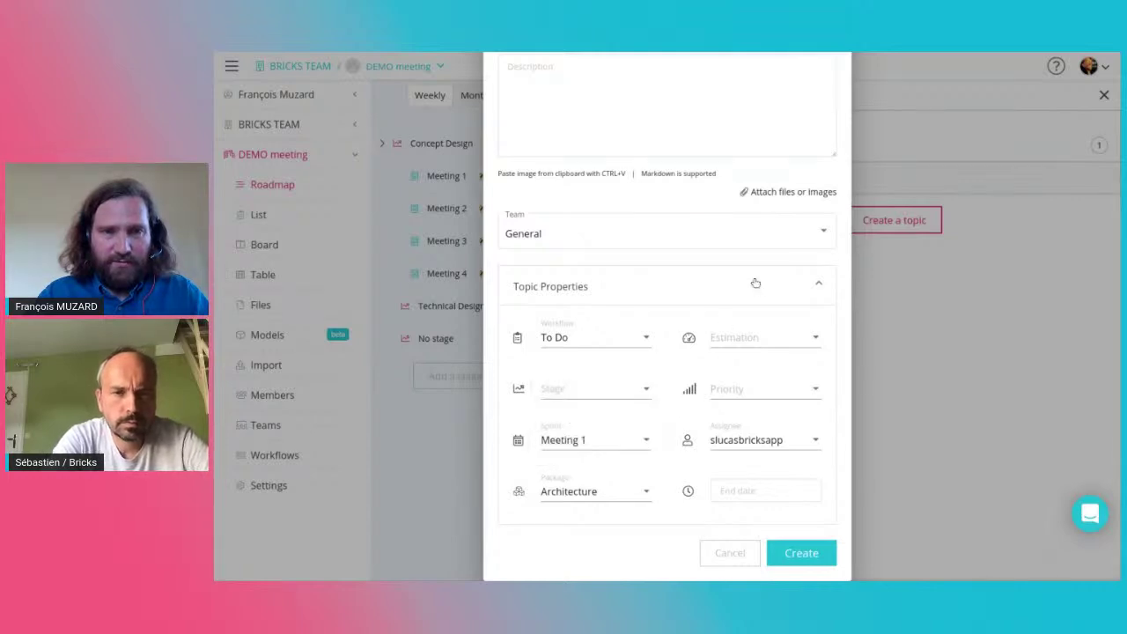
left_click(791, 285)
left_click(797, 511)
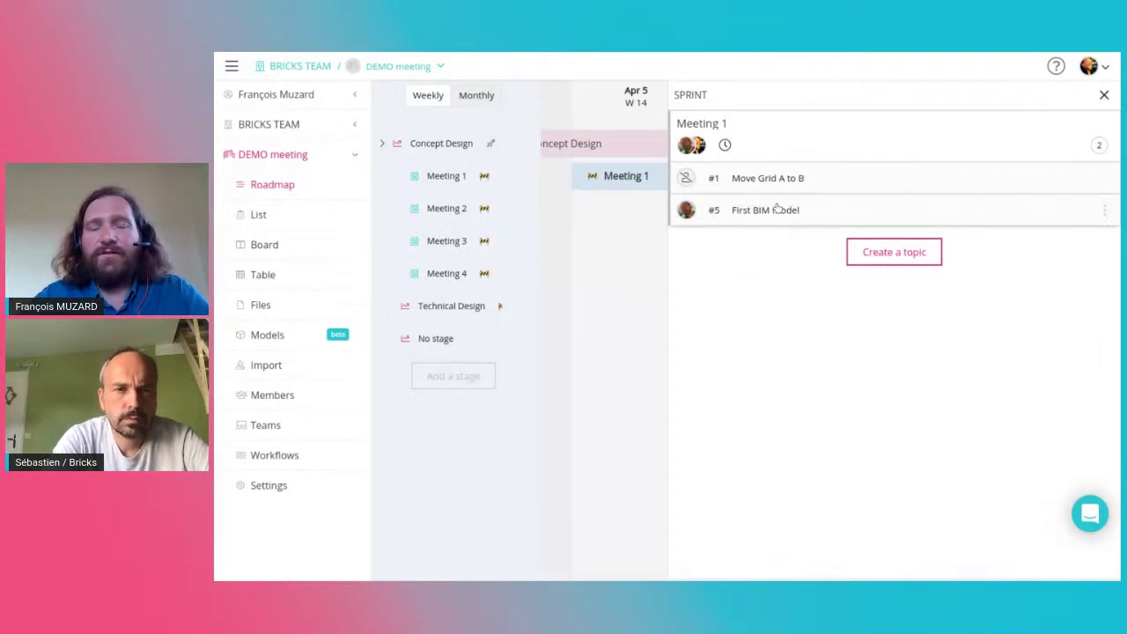
Add the description "See this DWG." to the Move Grid A to B topic in the Meeting 1 sprint.
left_click(836, 183)
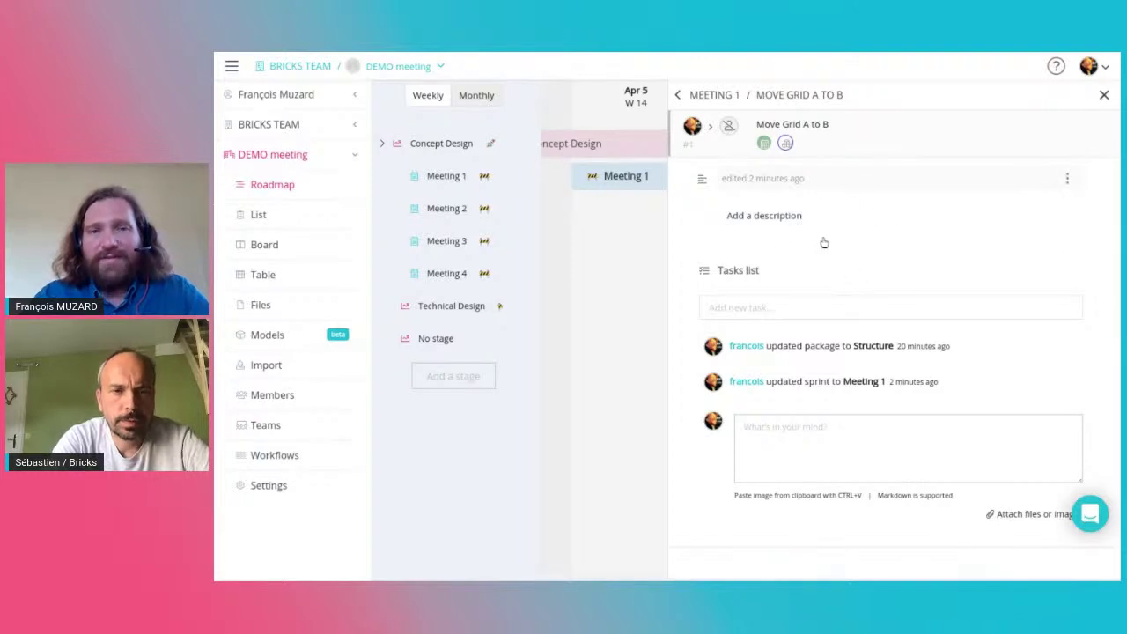
left_click(783, 218)
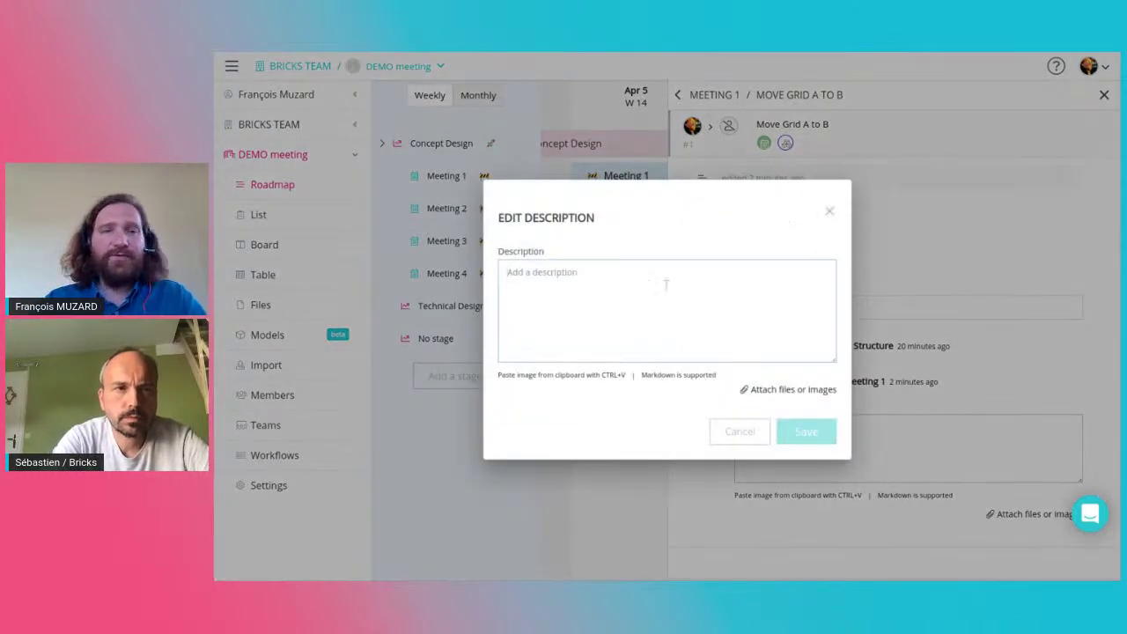
type("See this DWG.")
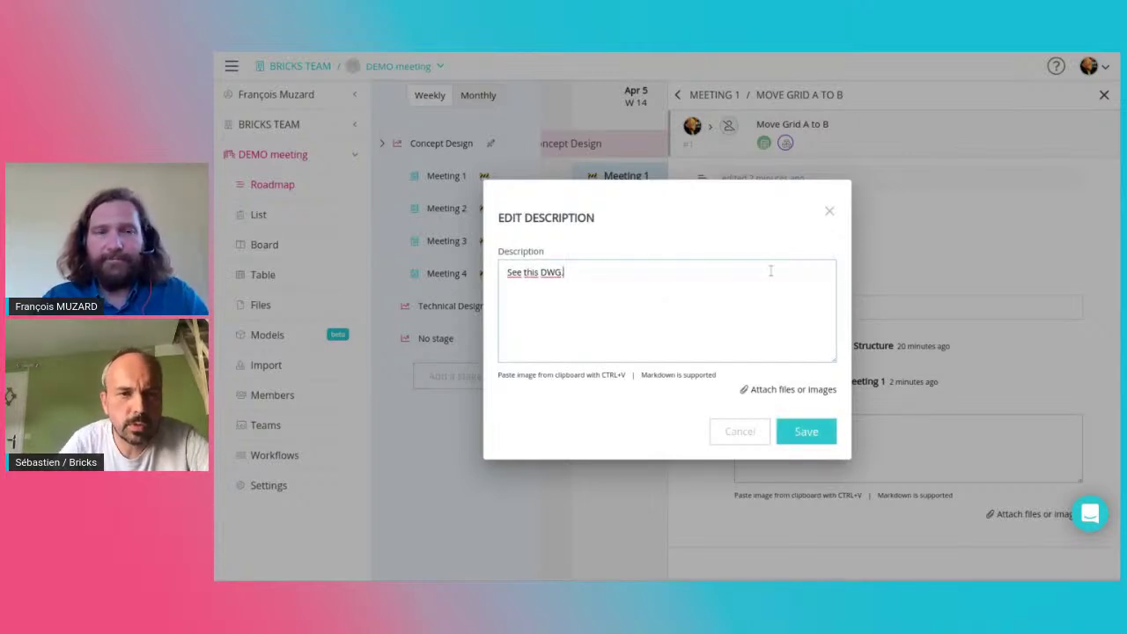
left_click(805, 431)
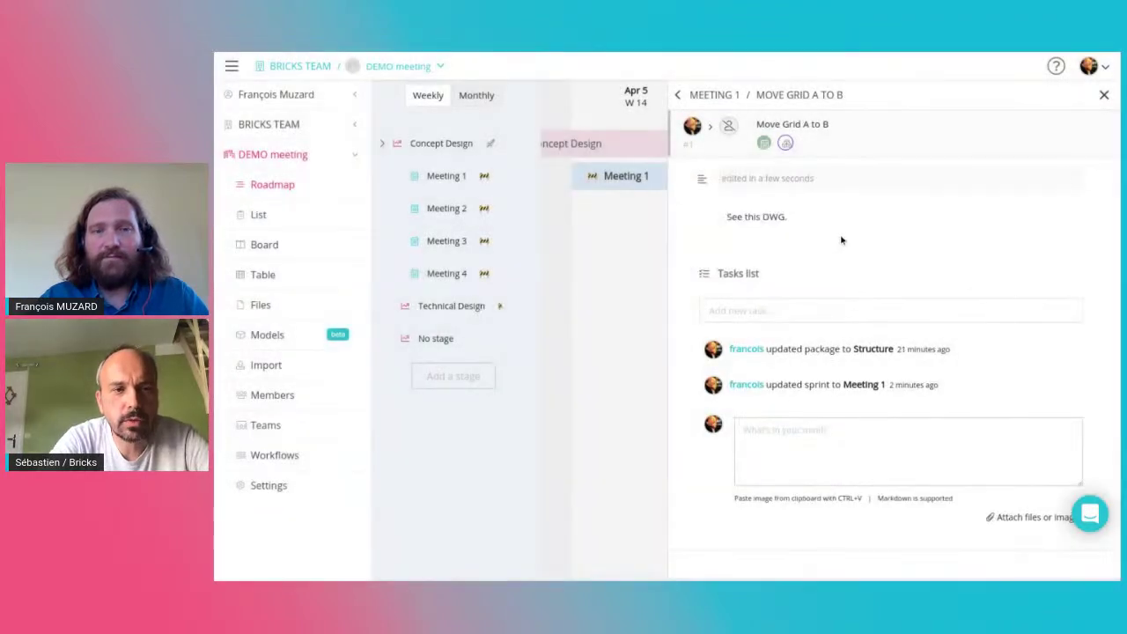
Add two tasks, "Share DWG" and "Move Grid", to the Move Grid A to B topic's task list.
left_click(802, 305)
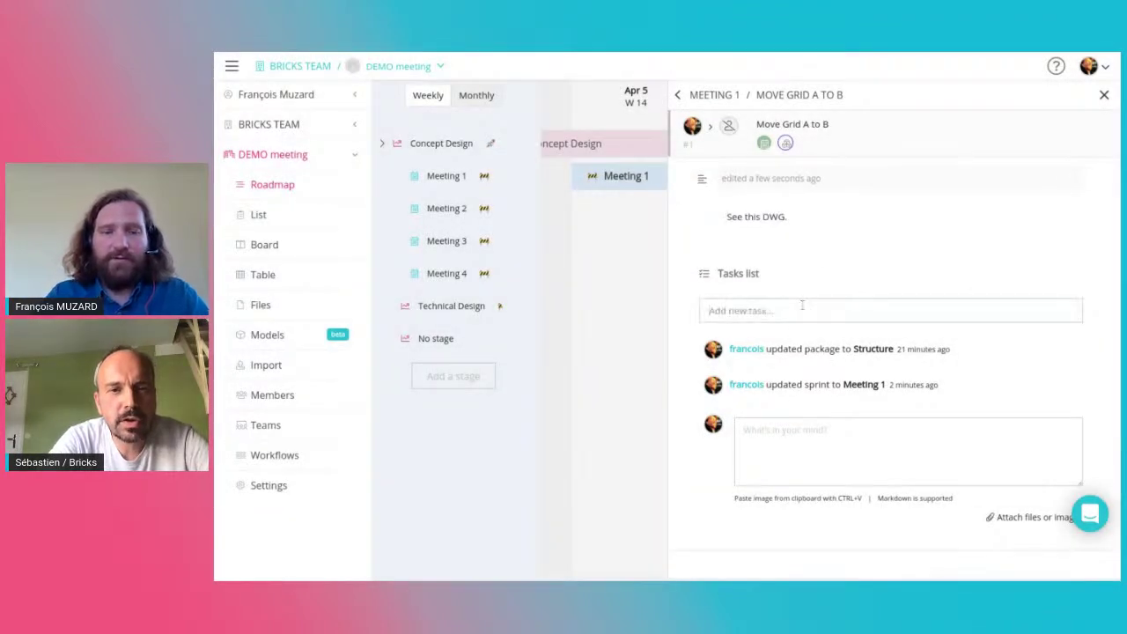
type("Share D")
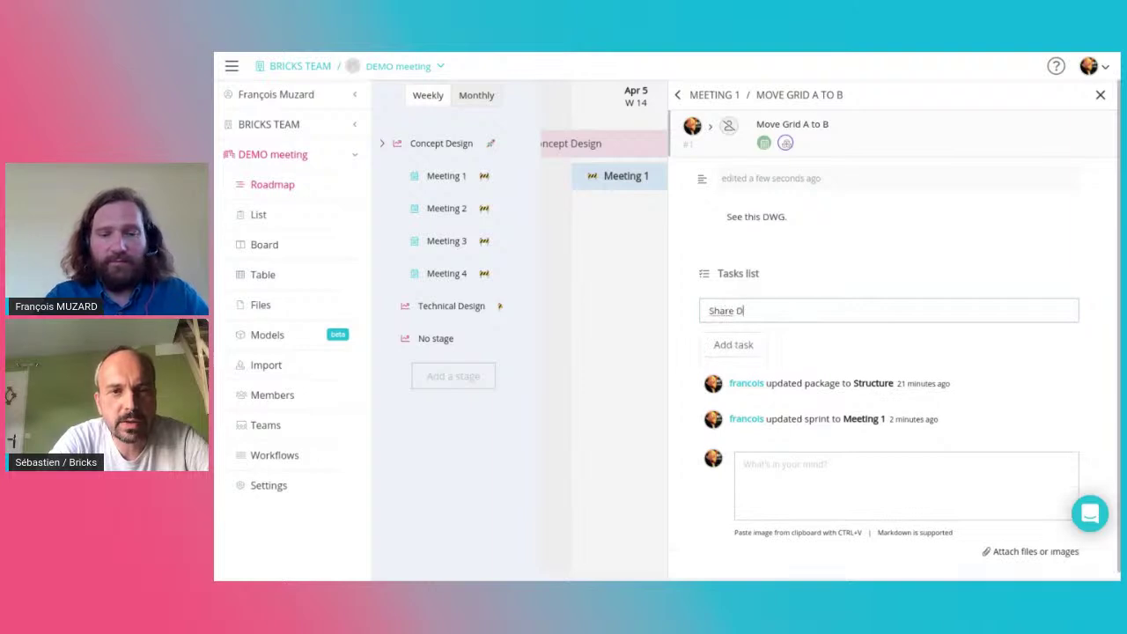
type("WG")
left_click(745, 344)
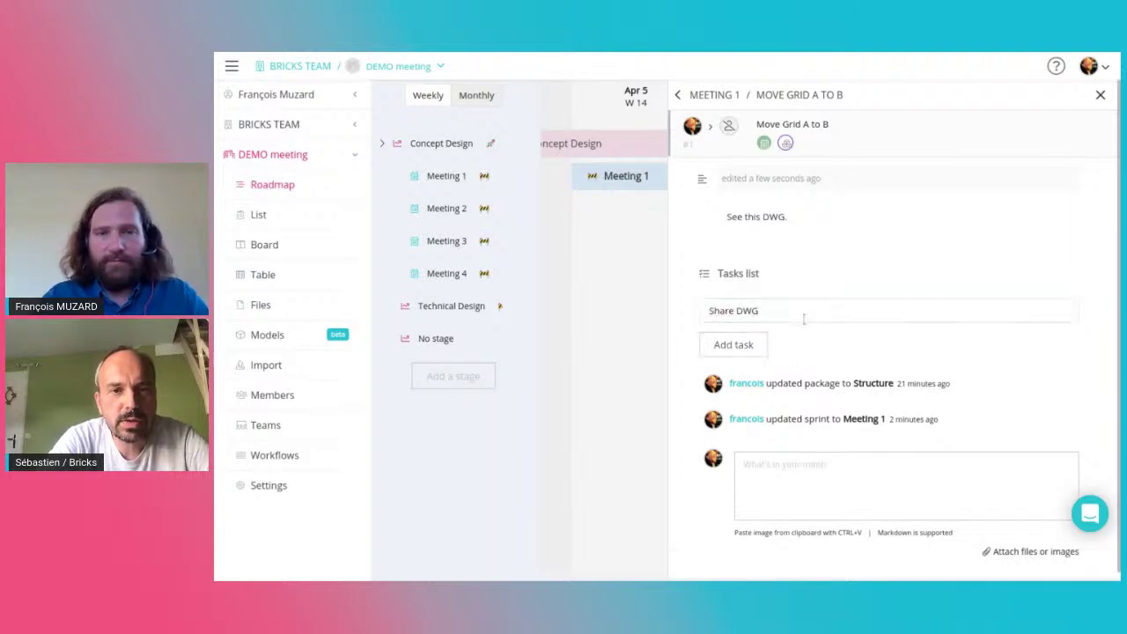
left_click(880, 367)
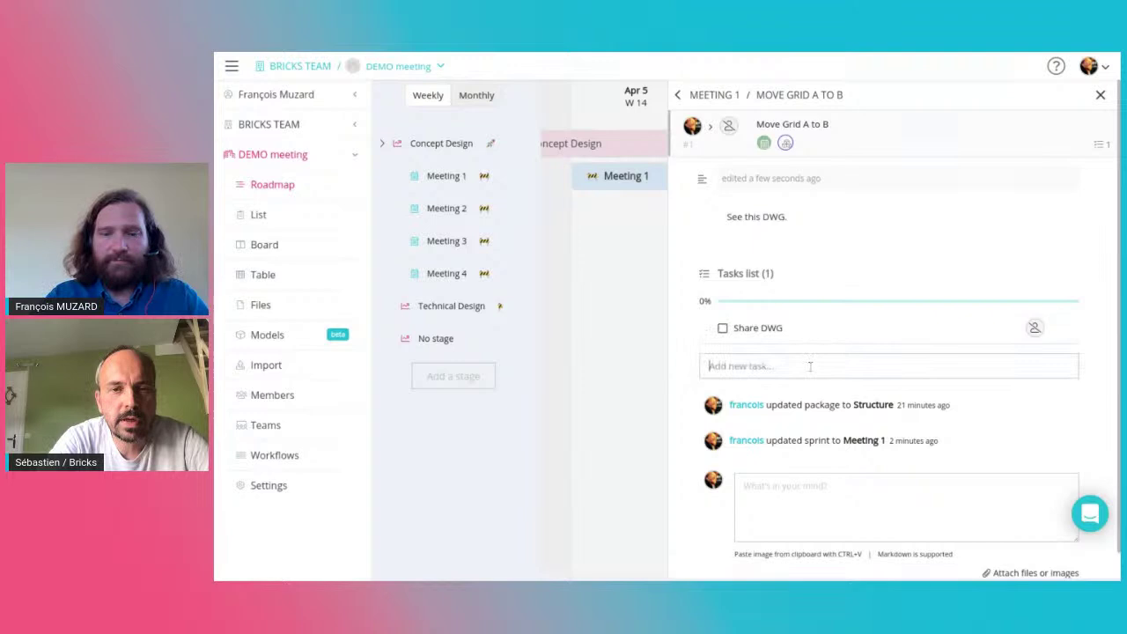
type("Move Grid")
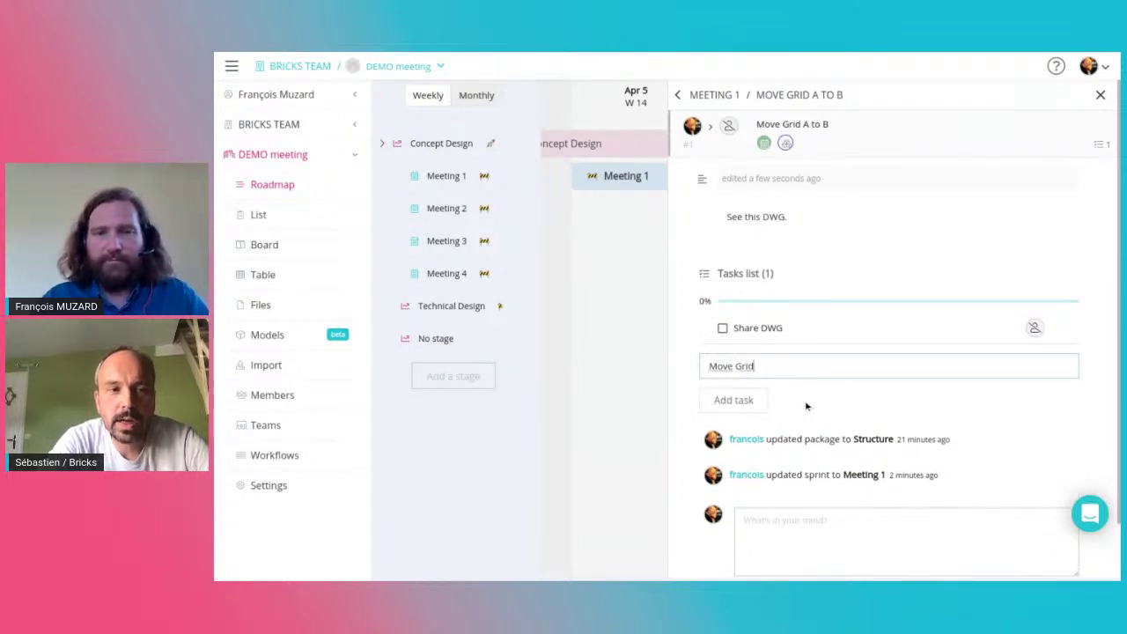
left_click(744, 400)
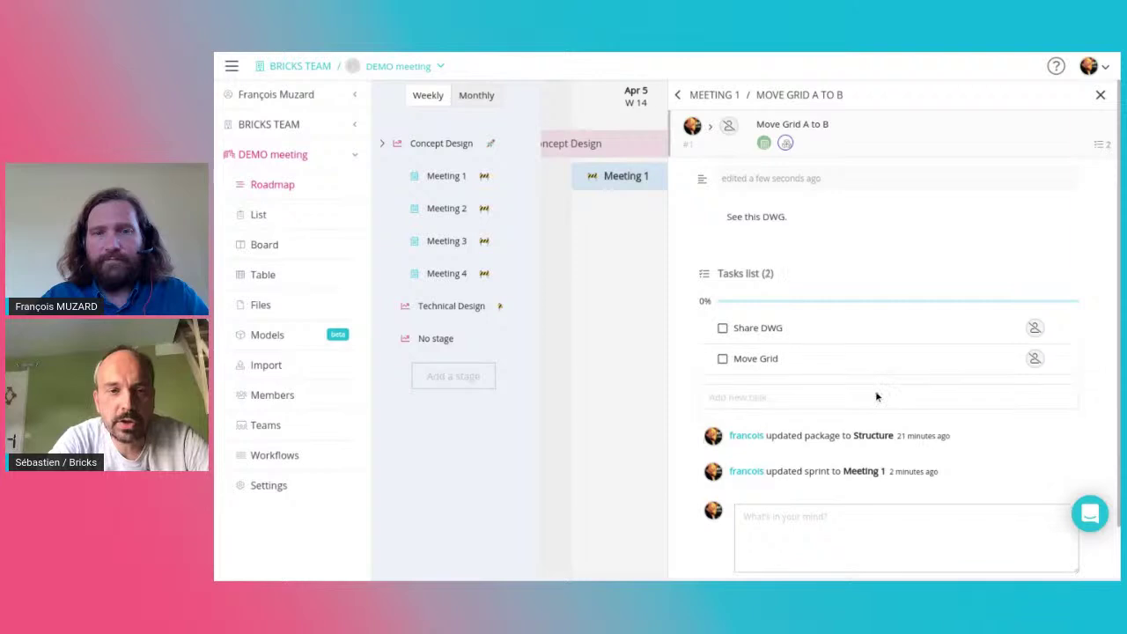
Assign the Share DWG and Move Grid tasks to two different team members.
left_click(1035, 339)
left_click(1030, 425)
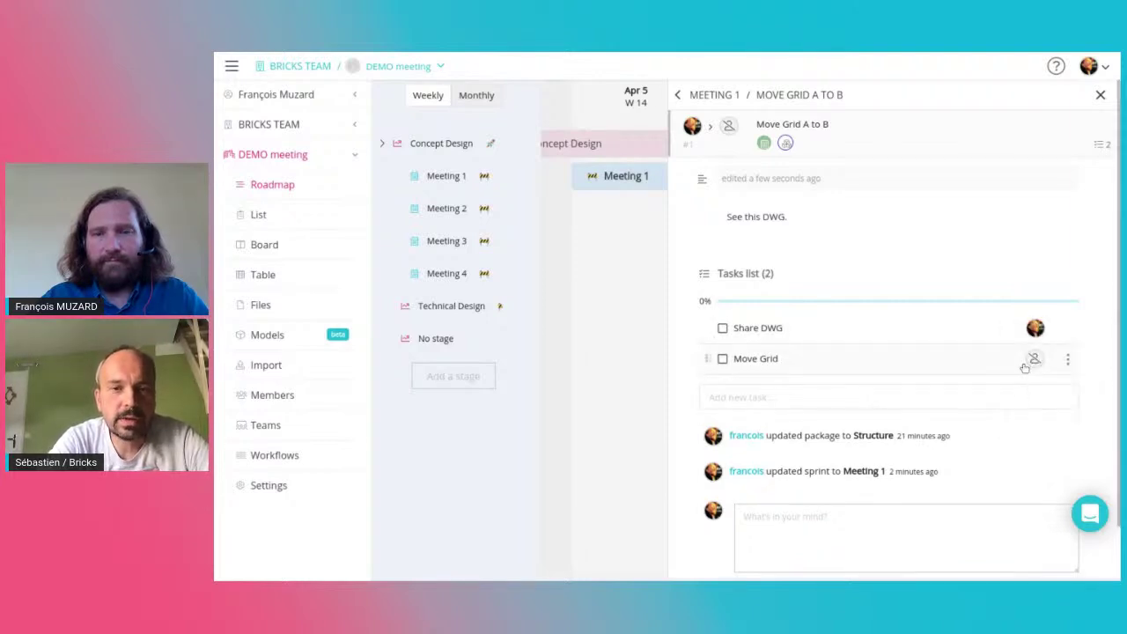
left_click(1038, 365)
left_click(1046, 397)
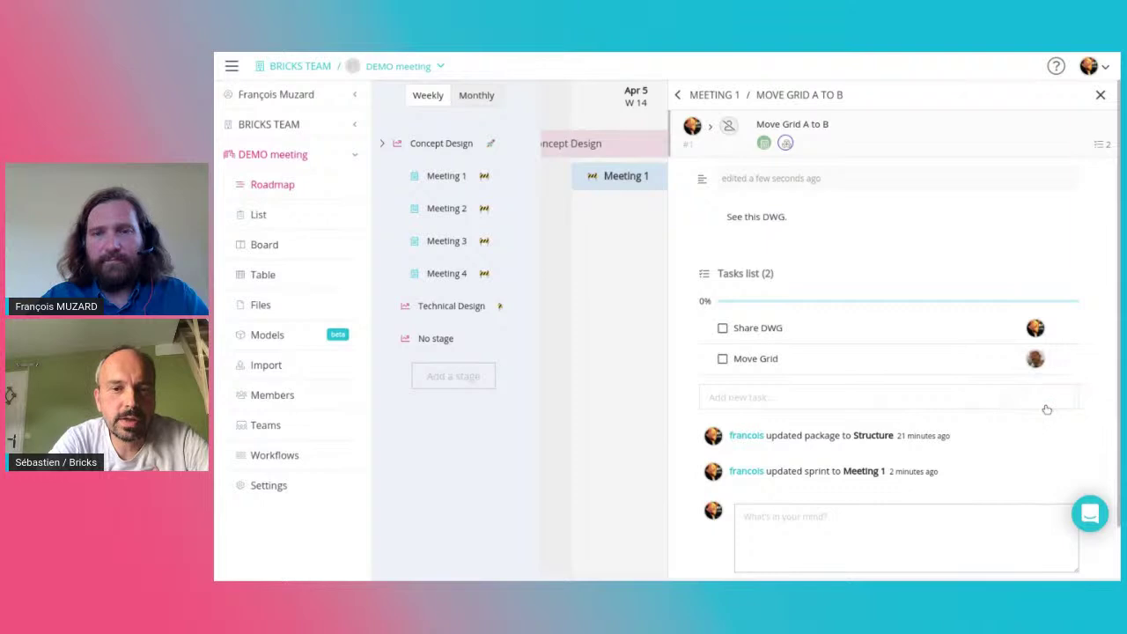
Post the comment "Is it ok for you" on the topic, ending with a mention of a topic contributor and a question mark.
left_click(866, 528)
type("Is it ok")
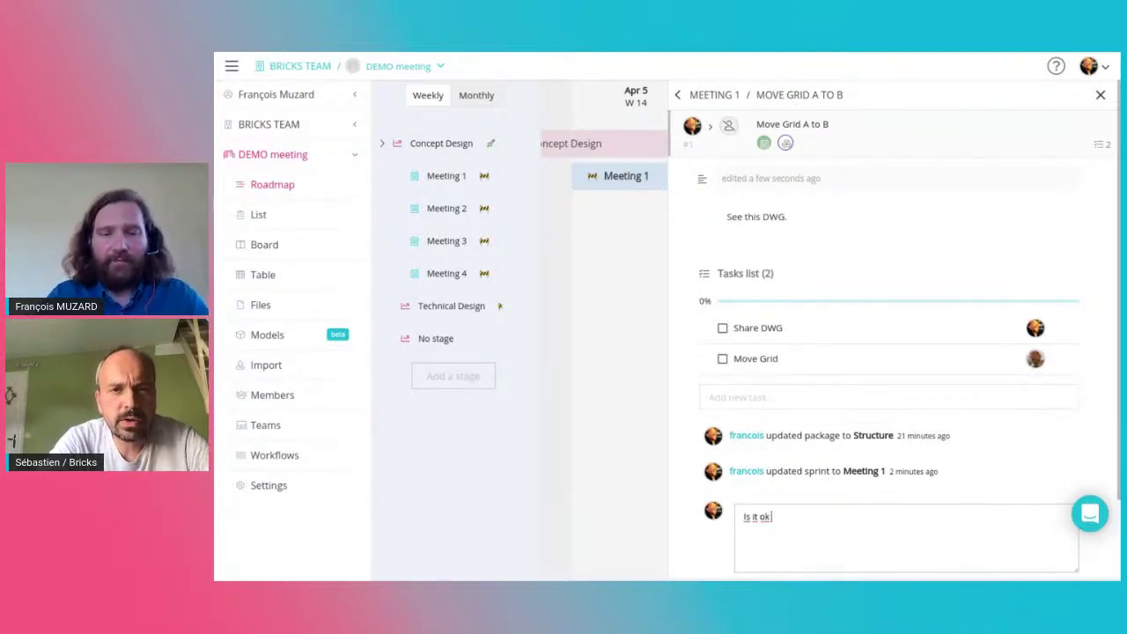
type(" for you @seb")
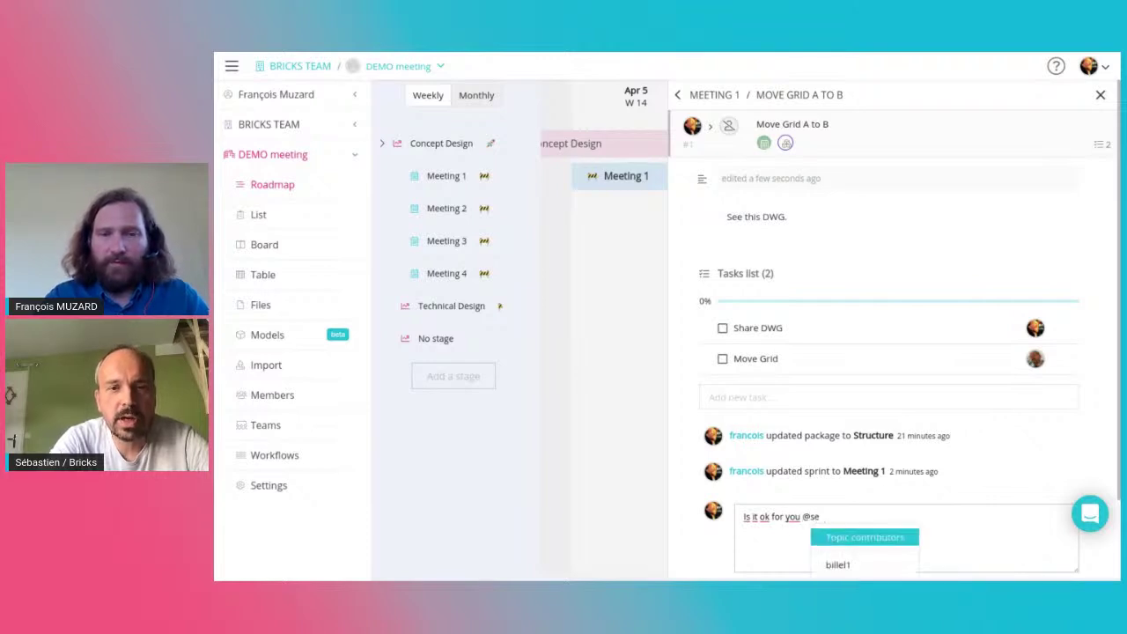
key("BackSpace")
key("BackSpace")
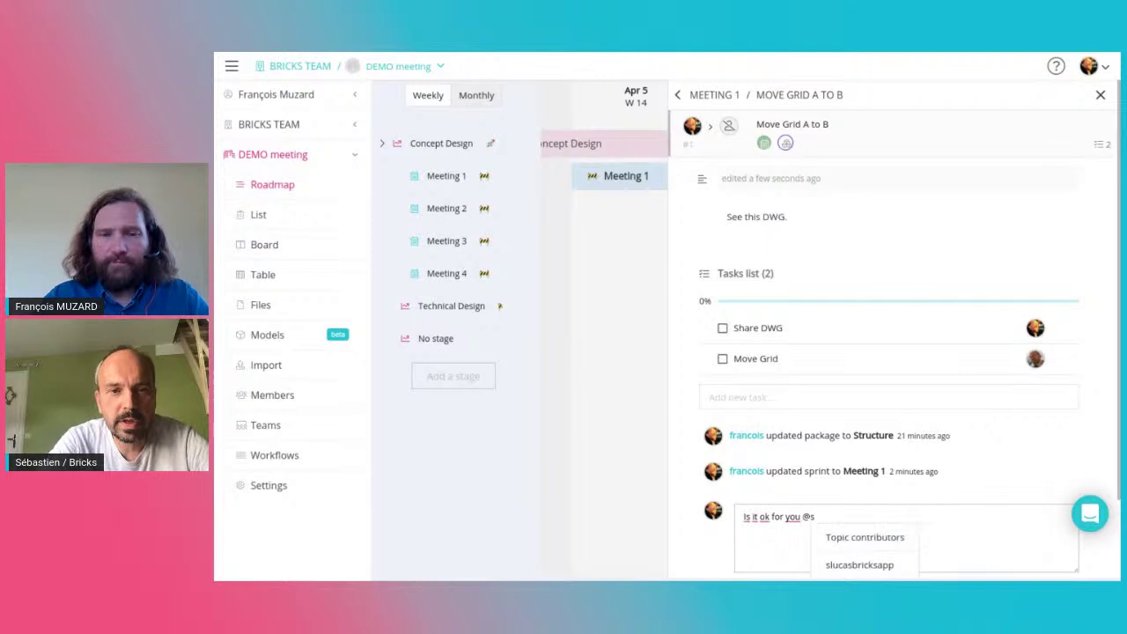
left_click(862, 564)
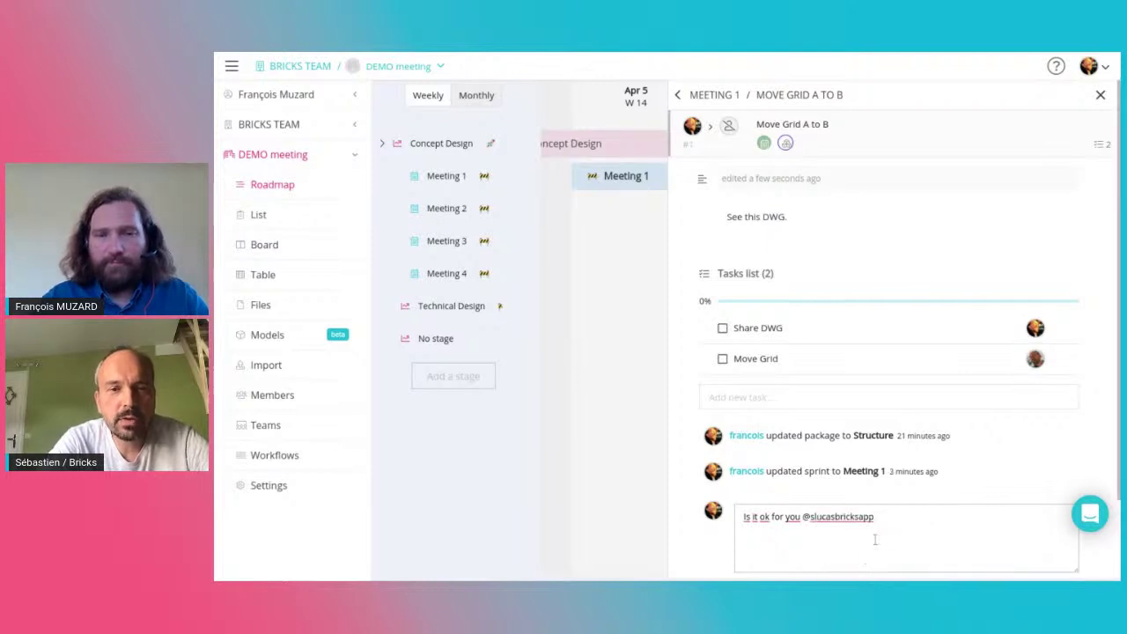
scroll(956, 486, "down", 1)
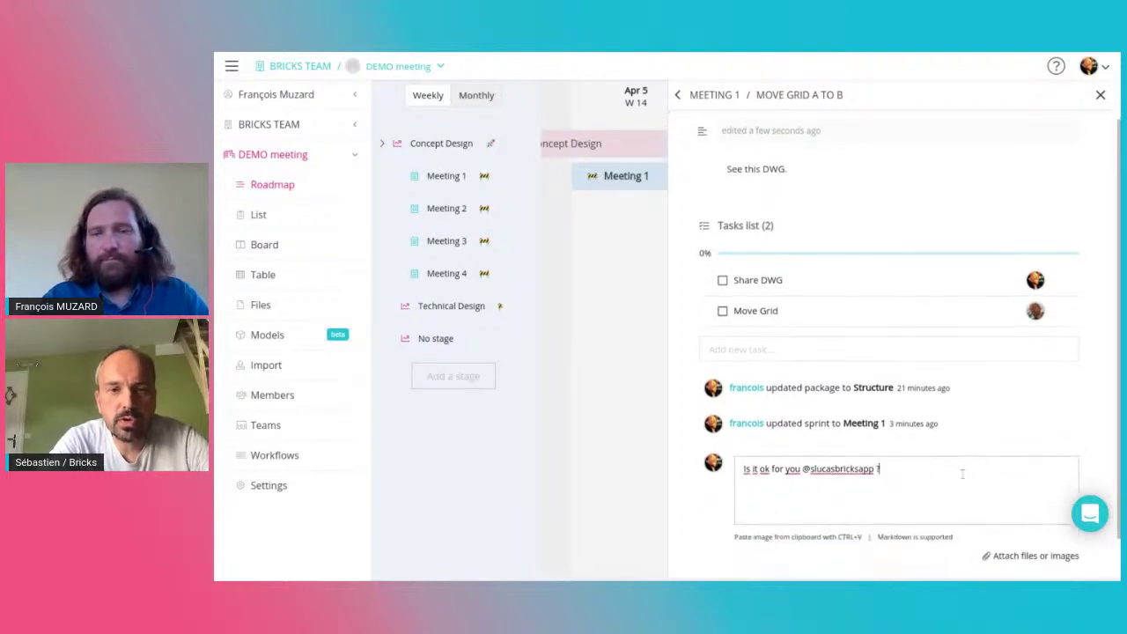
scroll(1042, 547, "down", 1)
left_click(1039, 563)
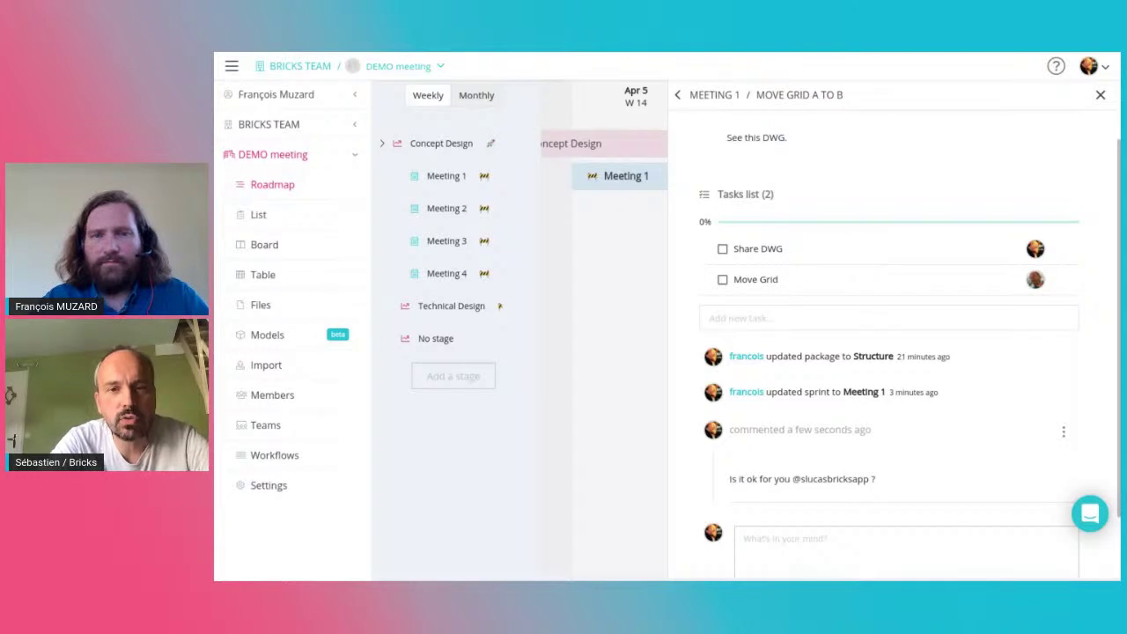
Return to the Meeting 1 topic list, reopen the Move Grid A to B topic, and review its description, tasks and comment.
scroll(969, 434, "up", 2)
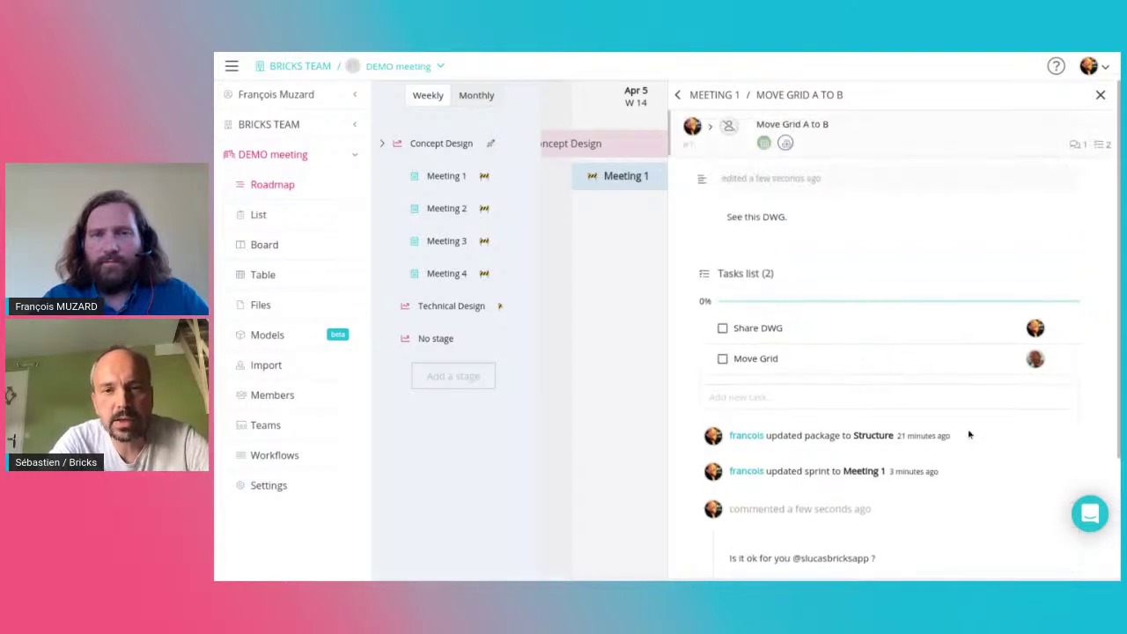
left_click(677, 94)
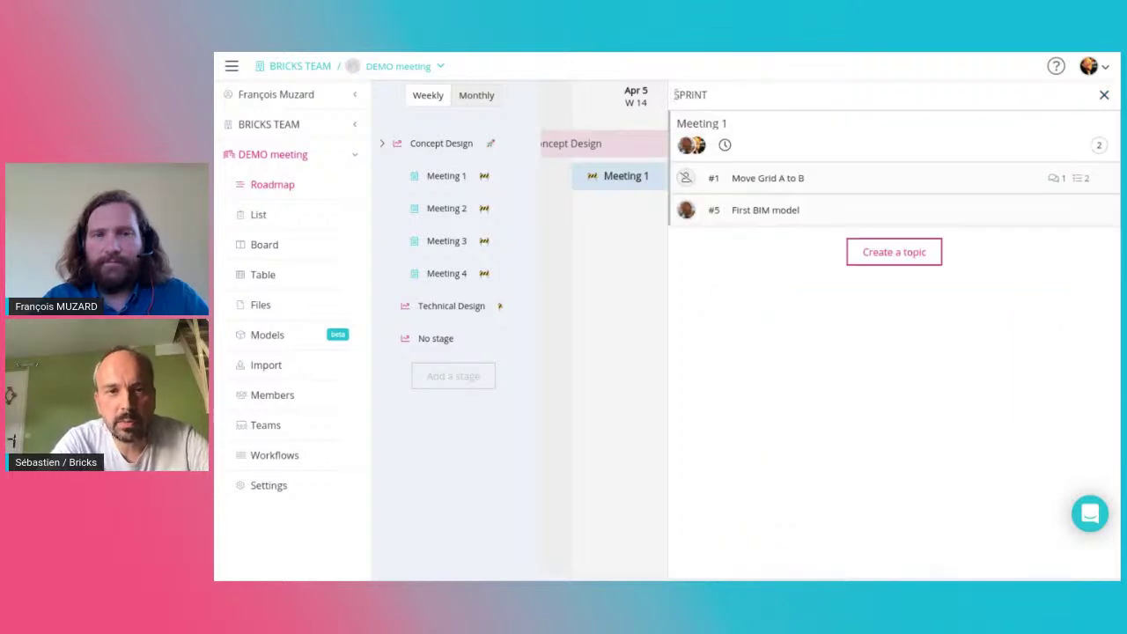
left_click(846, 182)
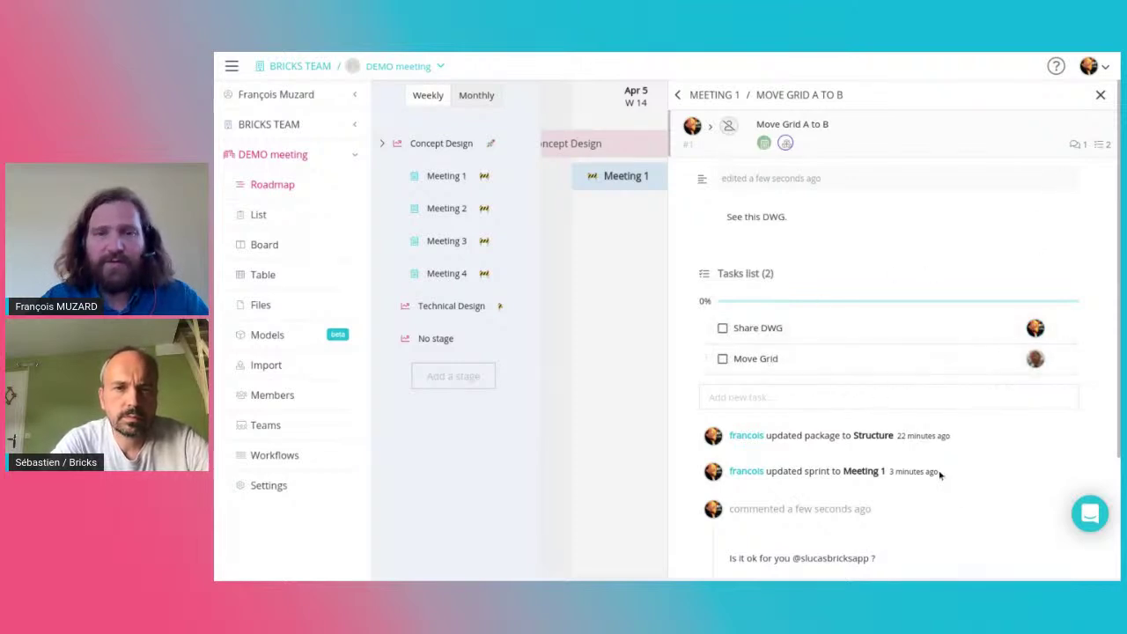
scroll(939, 473, "down", 3)
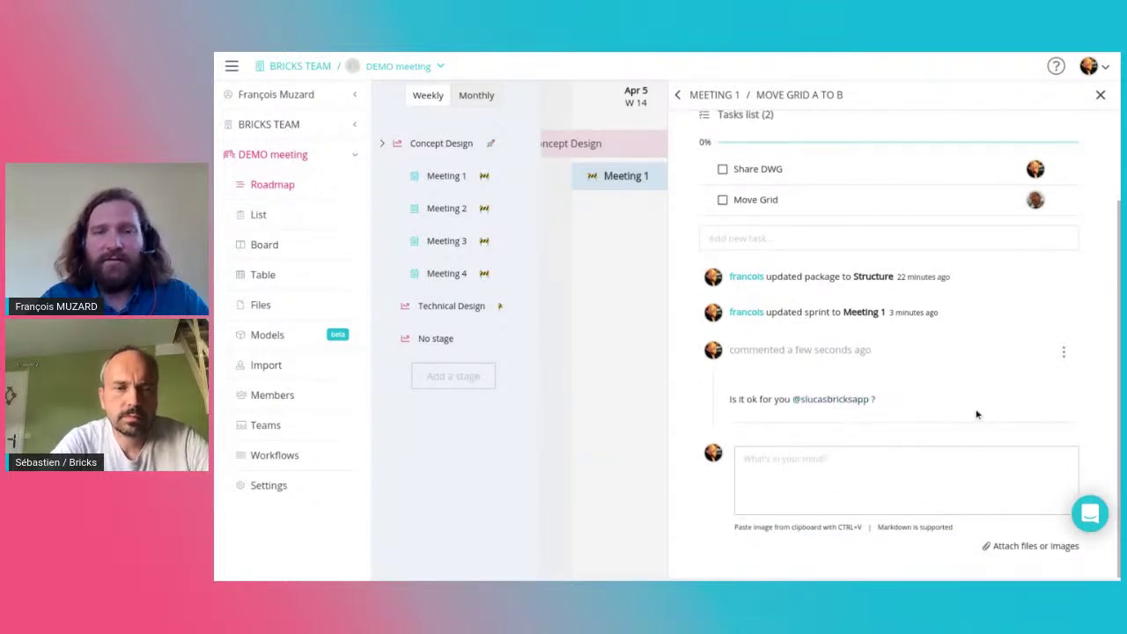
scroll(978, 418, "up", 2)
scroll(986, 454, "up", 1)
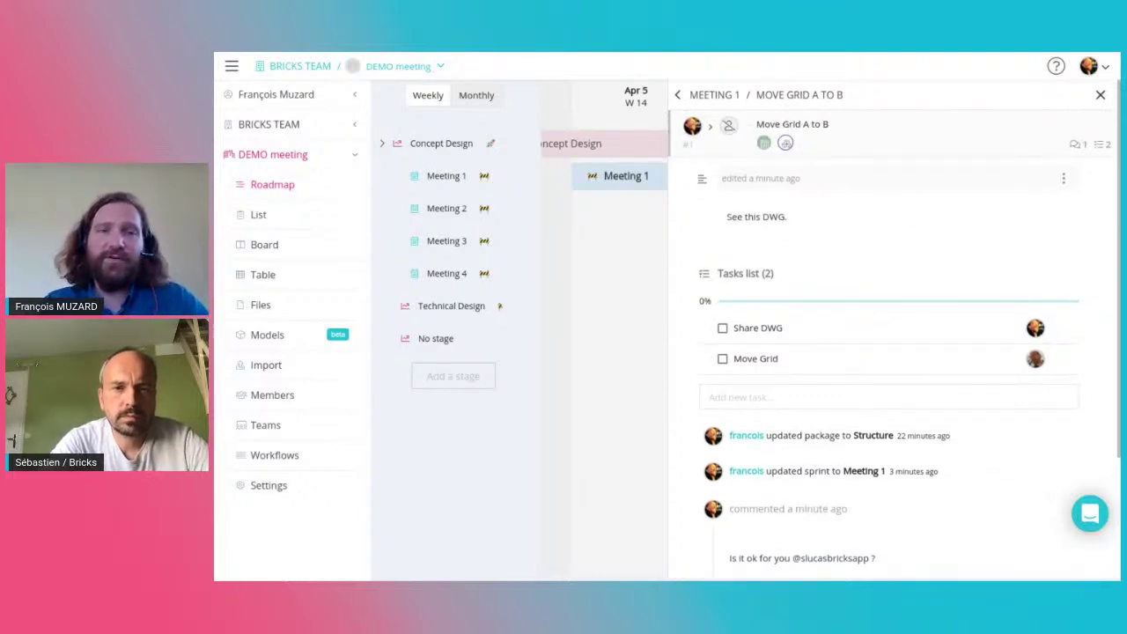
Mark the Share DWG task as completed, then leave the topic and close the Meeting 1 sprint details.
scroll(823, 305, "down", 2)
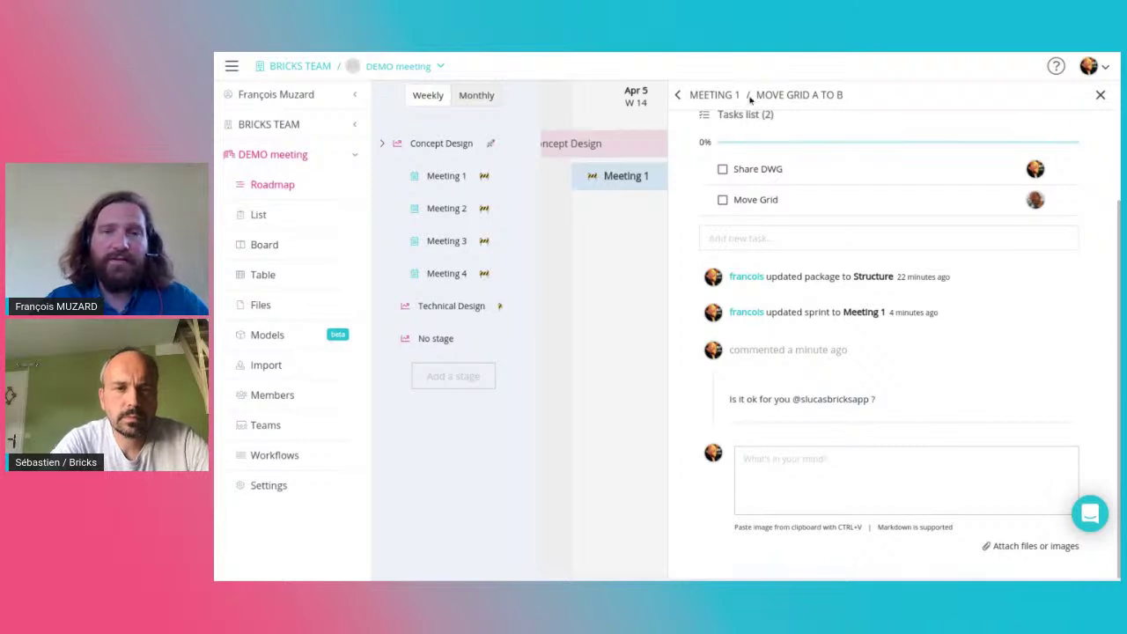
left_click(722, 169)
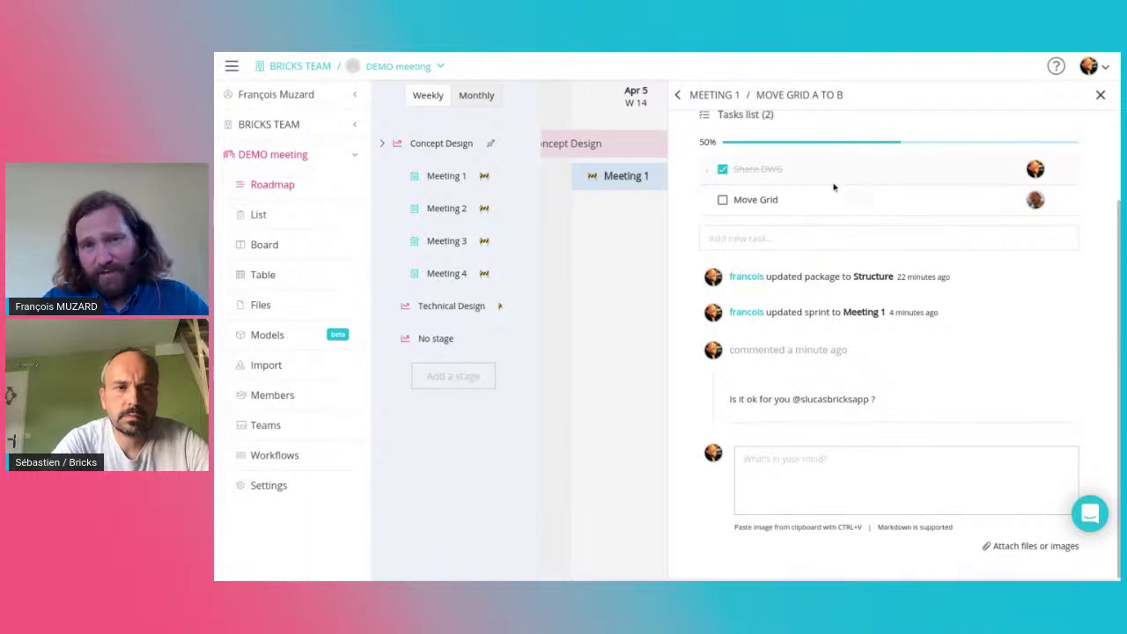
scroll(927, 296, "up", 4)
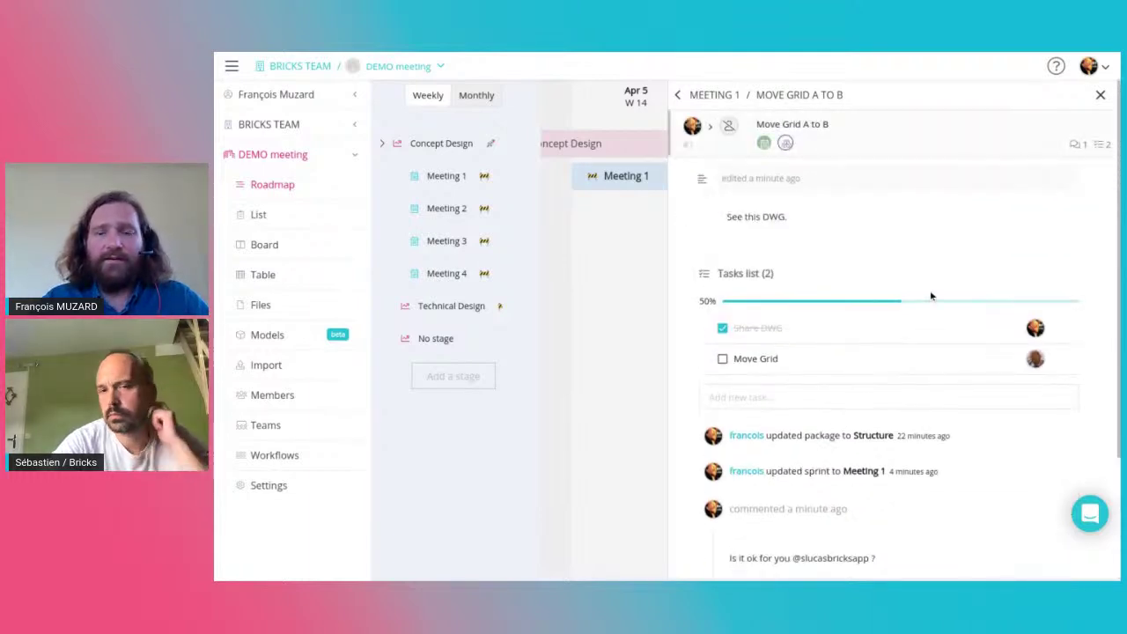
left_click(678, 95)
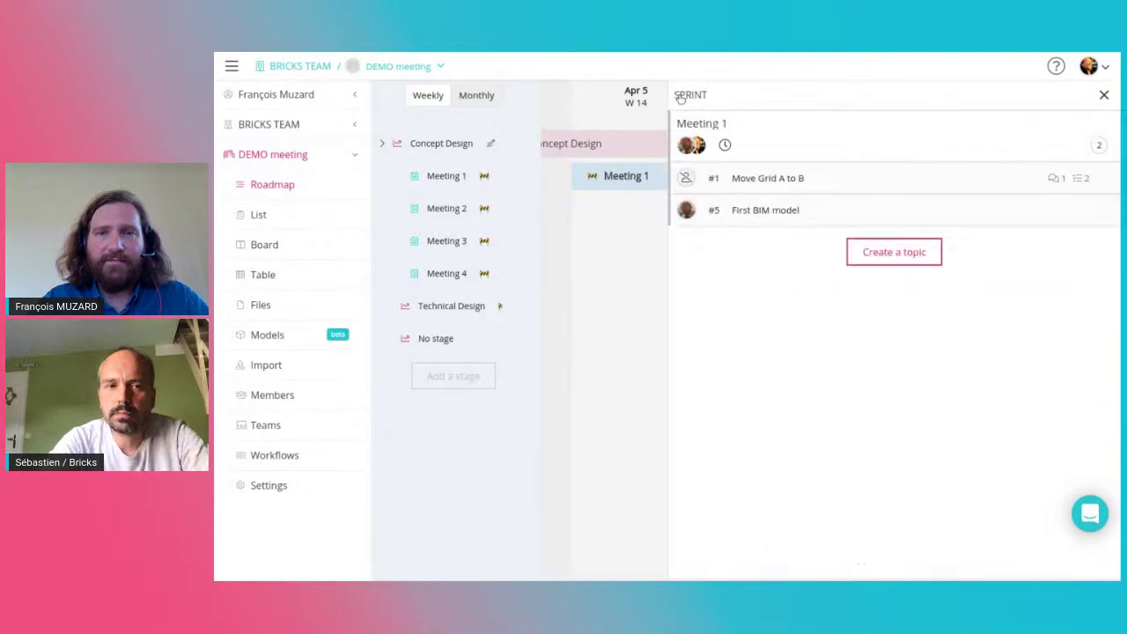
left_click(1104, 95)
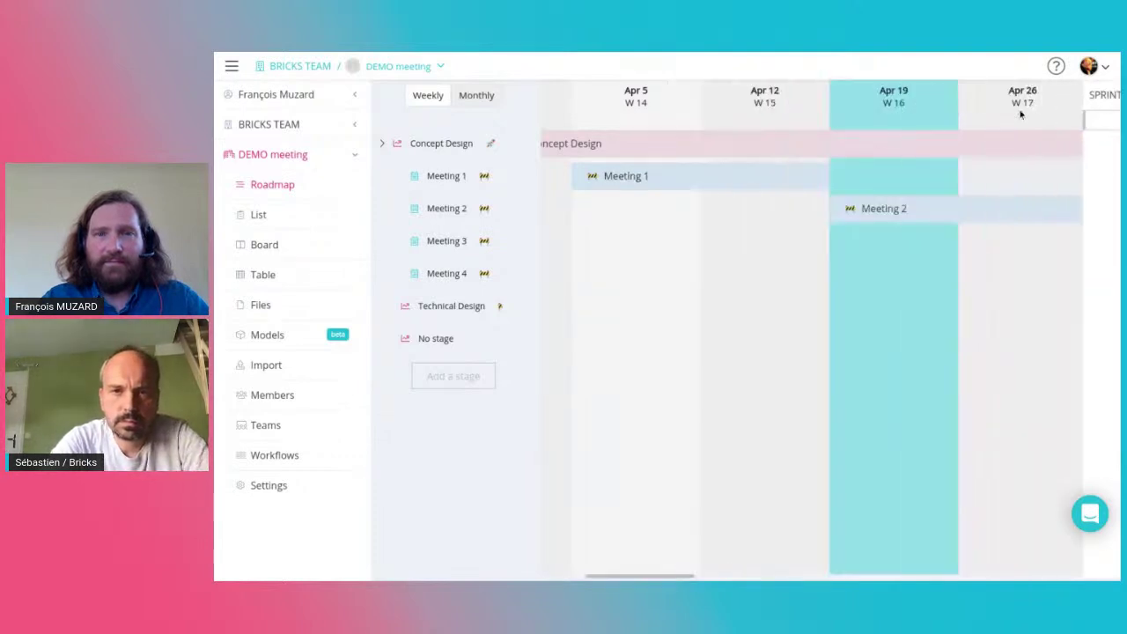
Reopen the Move Grid A to B topic from the Meeting 1 sprint on the roadmap and open it for editing.
left_click(679, 179)
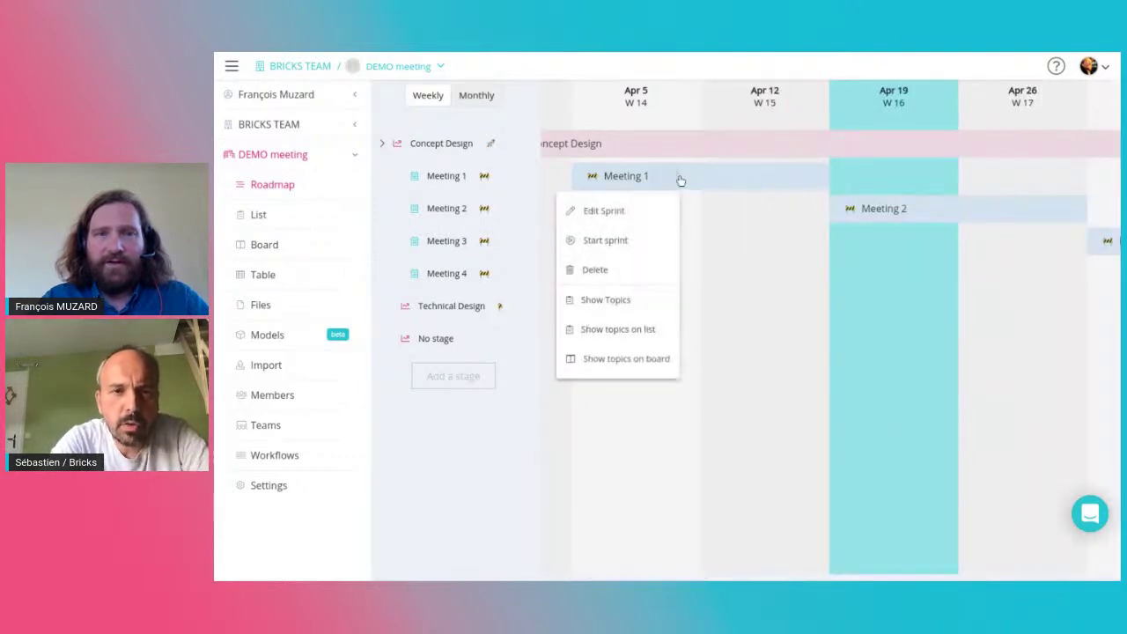
left_click(618, 179)
left_click(617, 178)
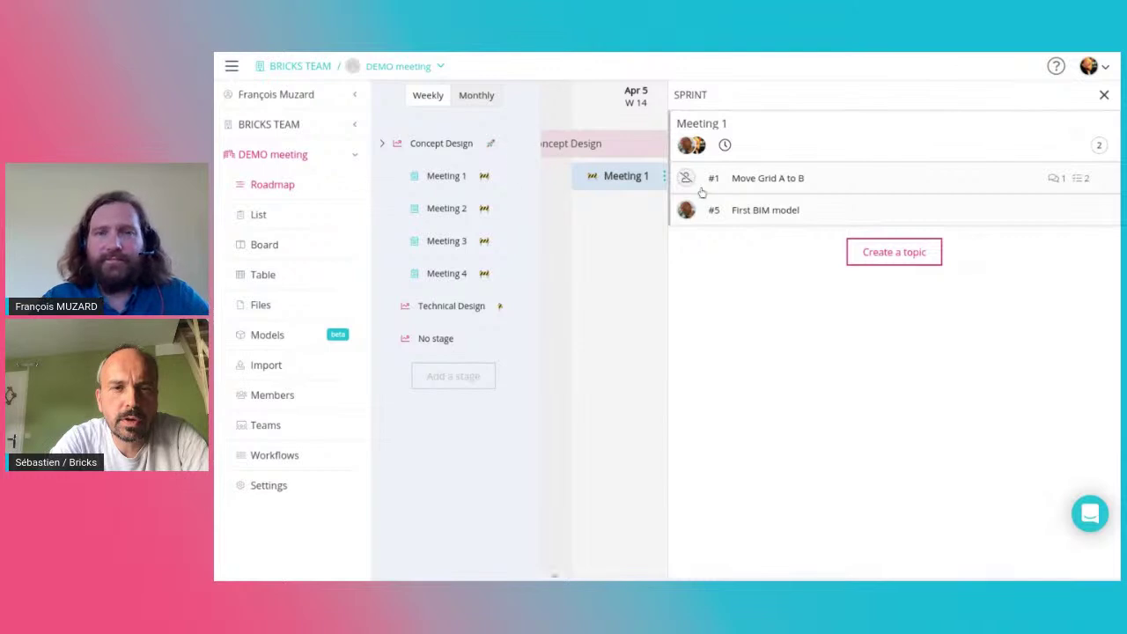
left_click(763, 183)
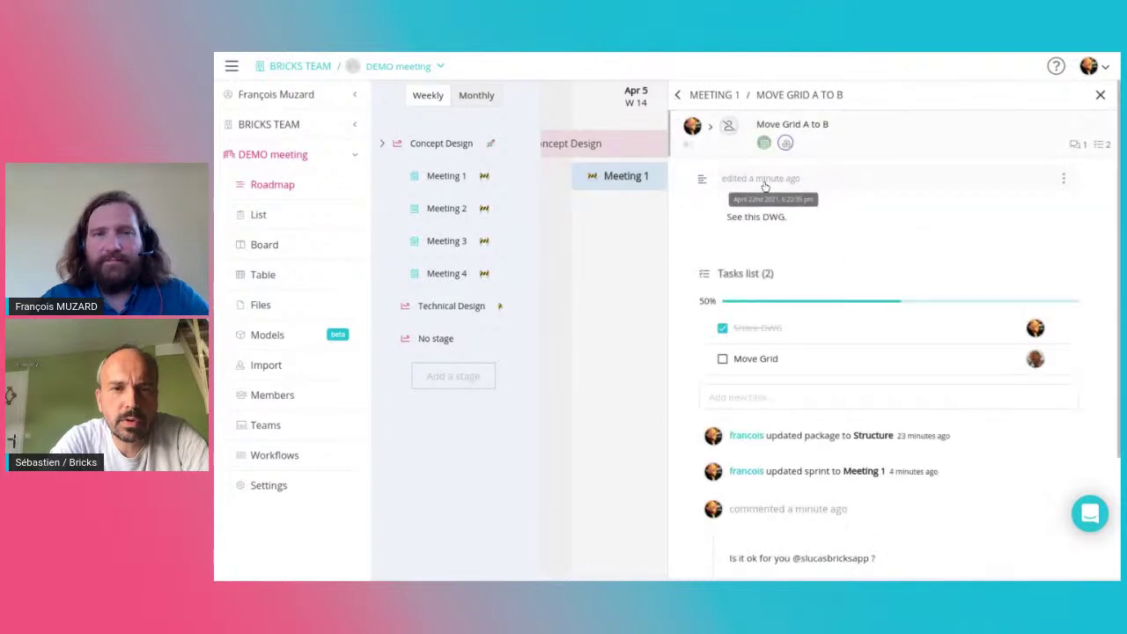
left_click(1064, 177)
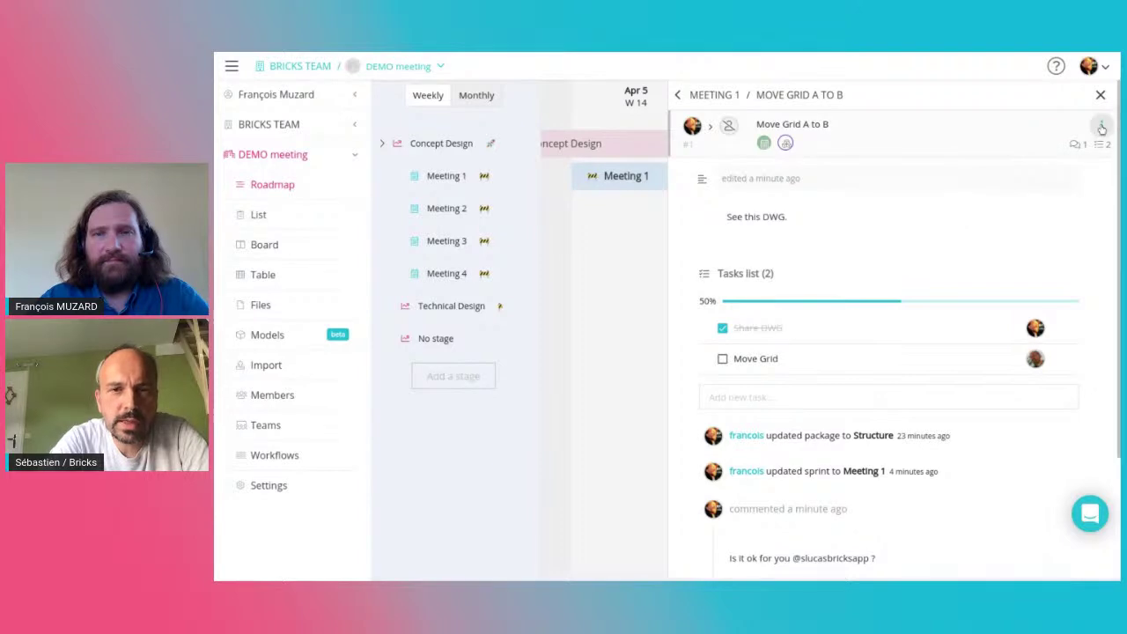
left_click(1100, 127)
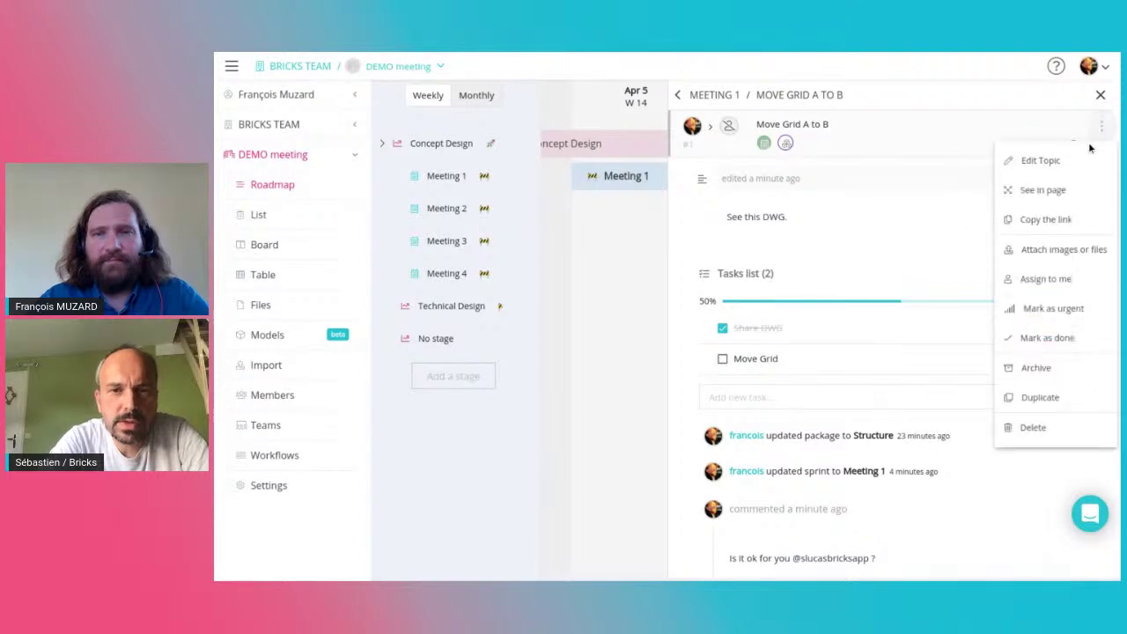
left_click(1049, 167)
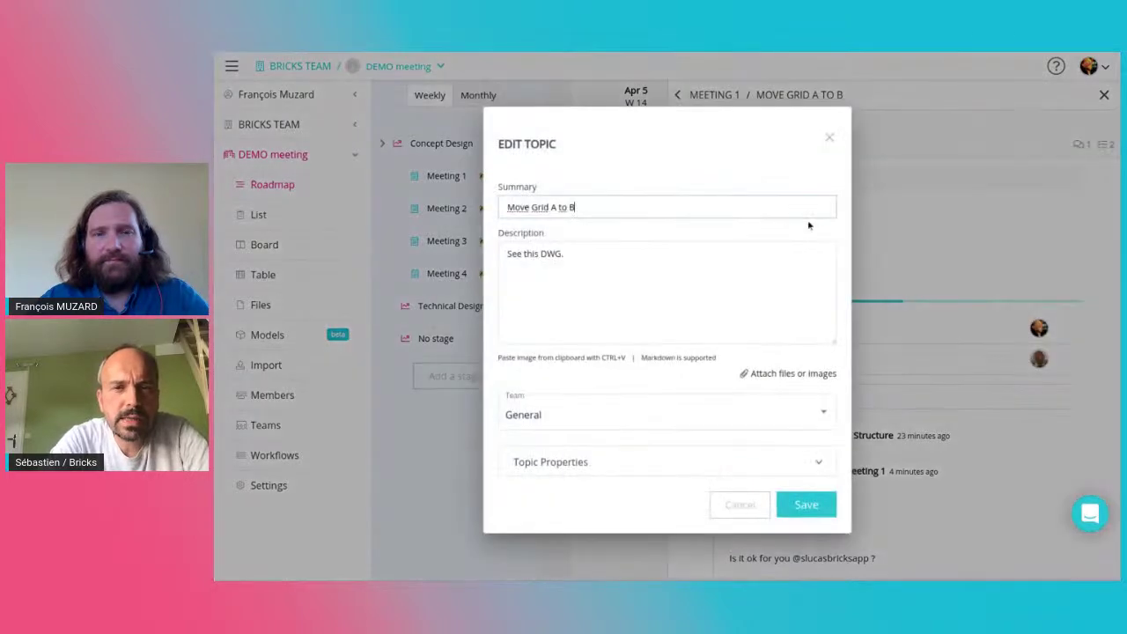
Expand the topic's properties and set its priority to Normal.
left_click(612, 453)
scroll(693, 419, "down", 2)
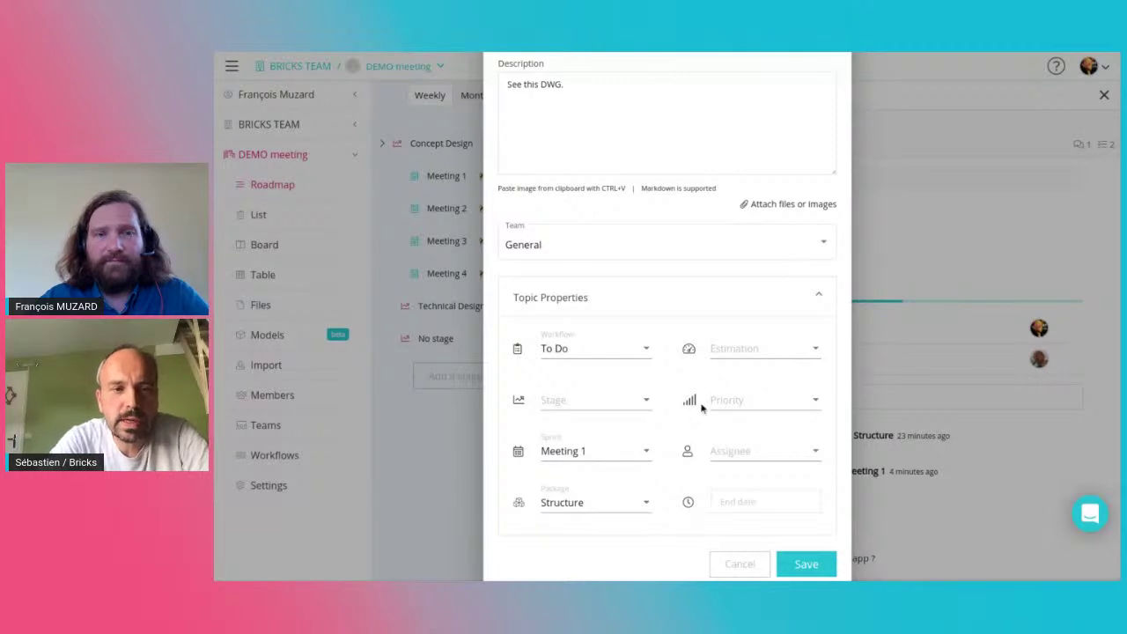
left_click(715, 402)
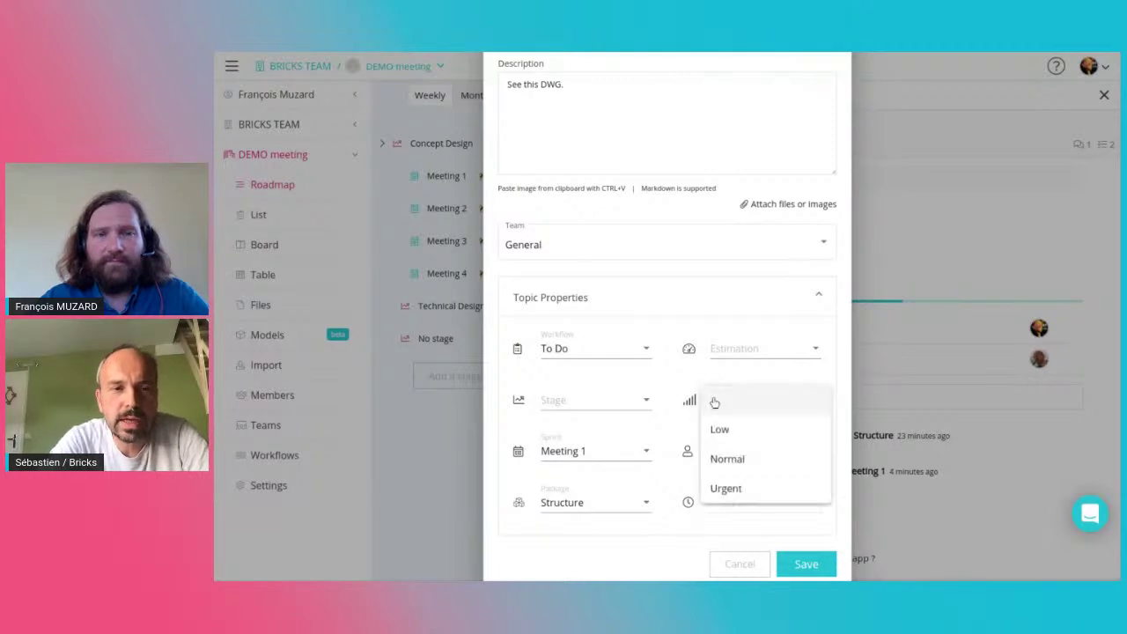
left_click(727, 464)
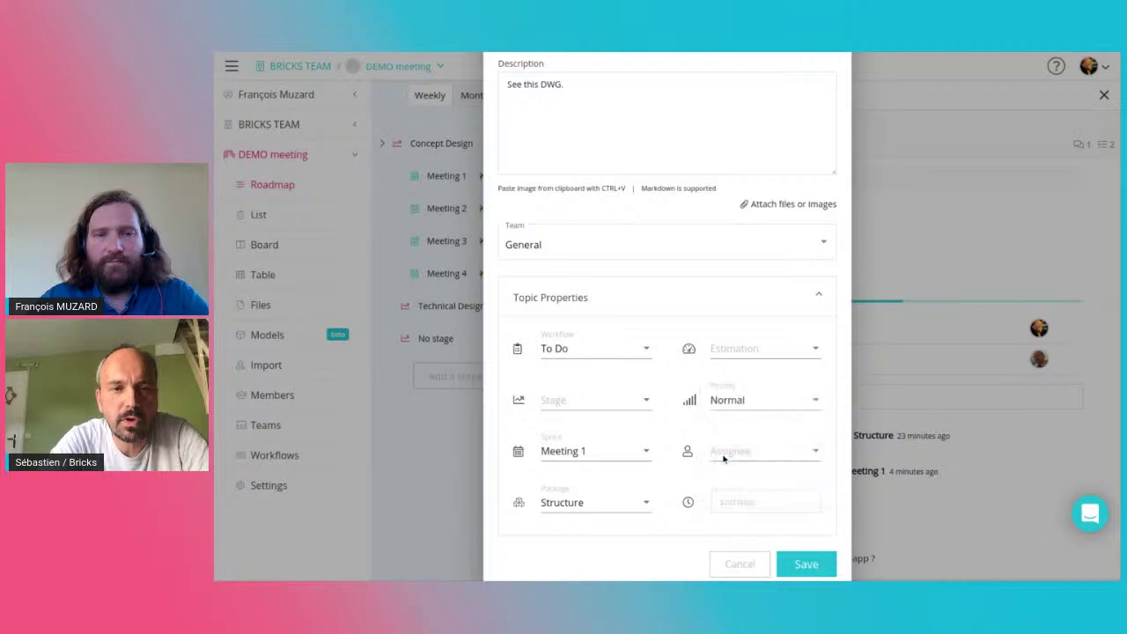
Set the topic's estimation to 3 and save the edited topic.
left_click(740, 352)
scroll(740, 401, "down", 3)
scroll(740, 401, "down", 1)
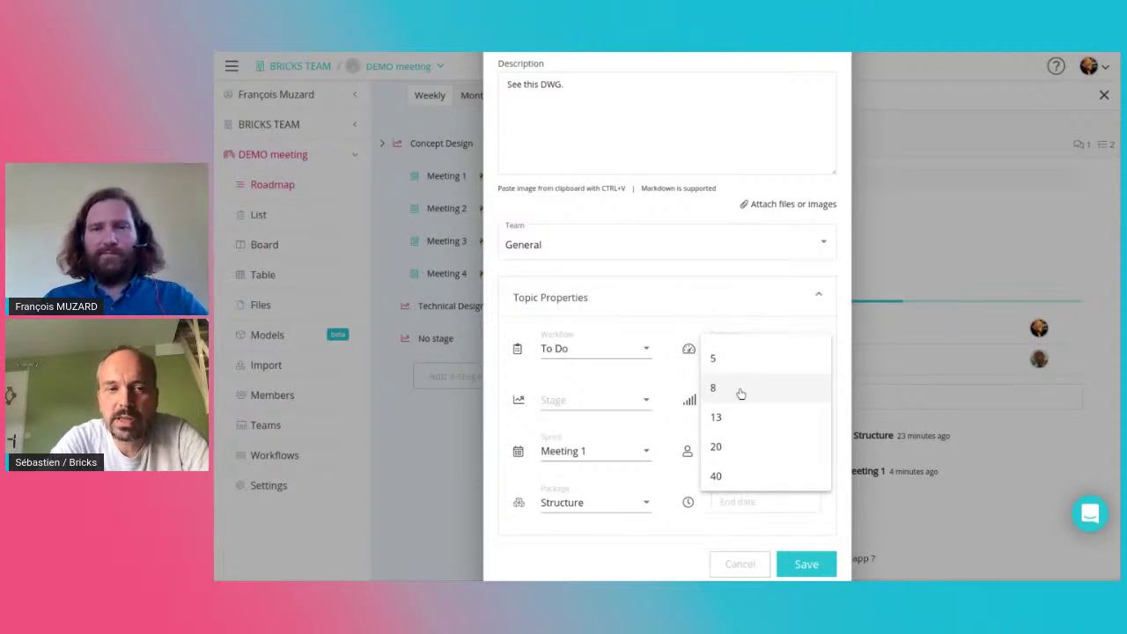
scroll(739, 392, "up", 2)
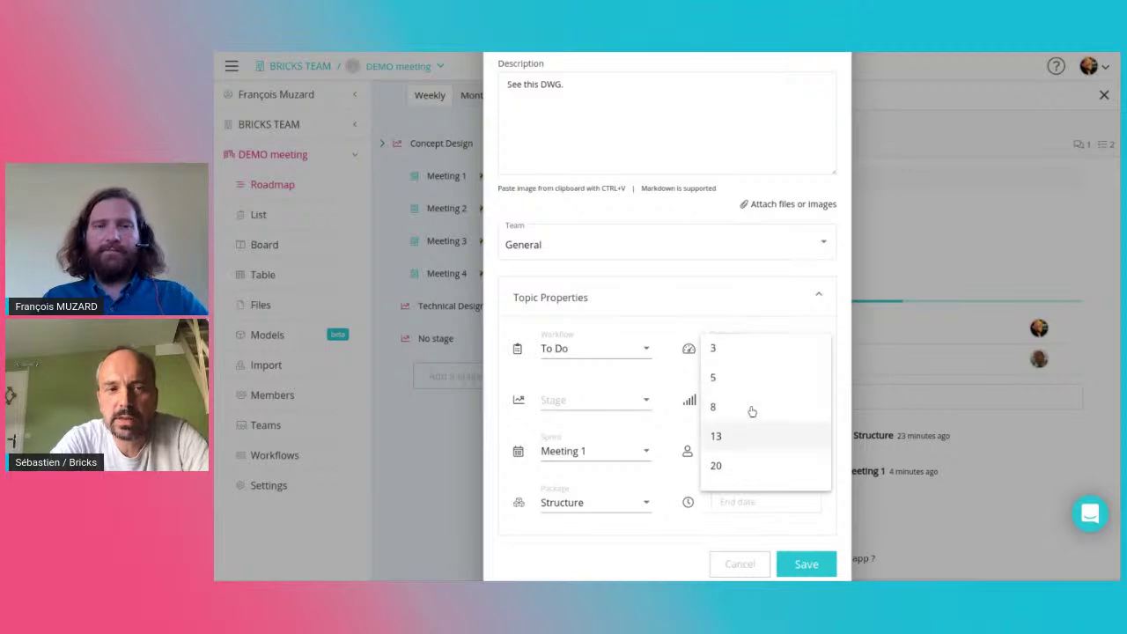
left_click(734, 379)
left_click(801, 566)
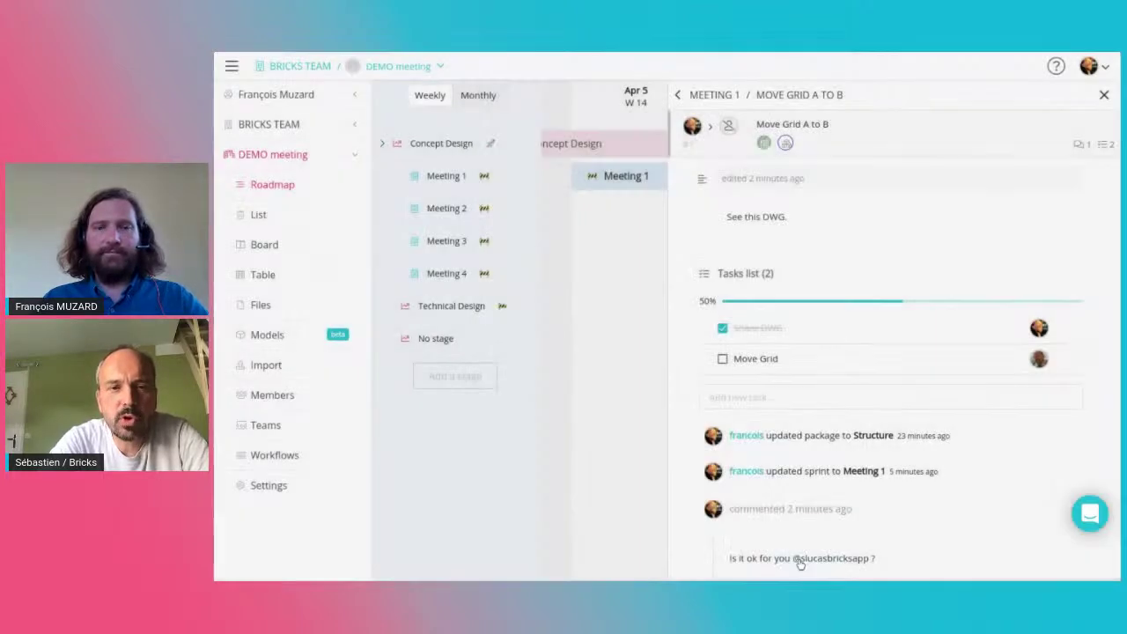
Open the First BIM model topic from the Meeting 1 sprint for editing and expand its properties.
left_click(682, 96)
left_click(784, 212)
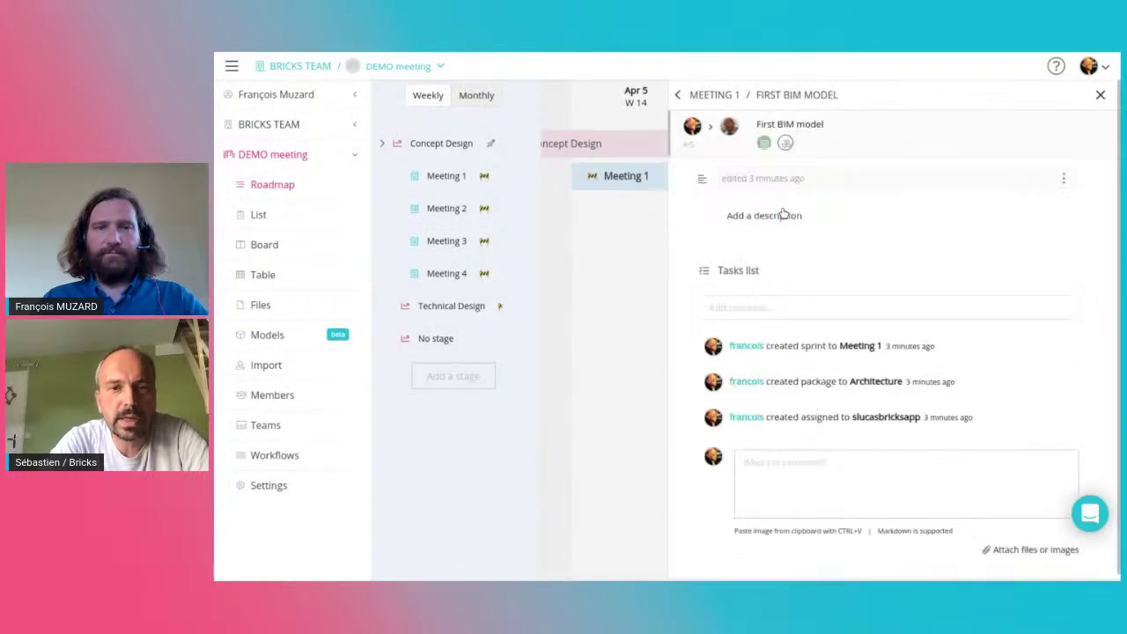
left_click(1100, 128)
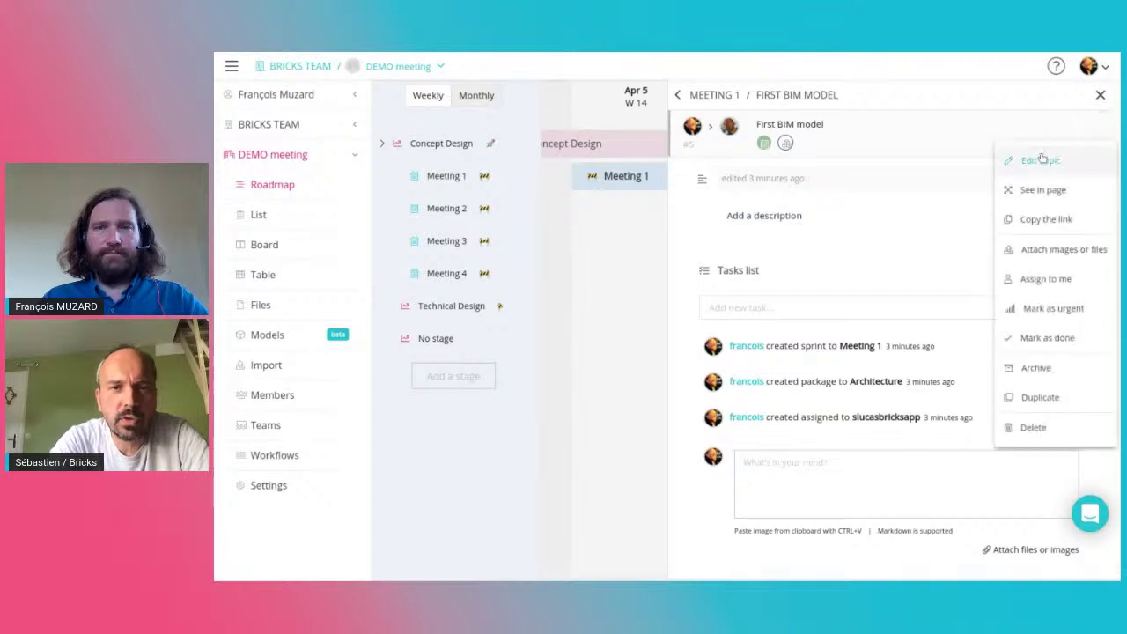
left_click(1042, 160)
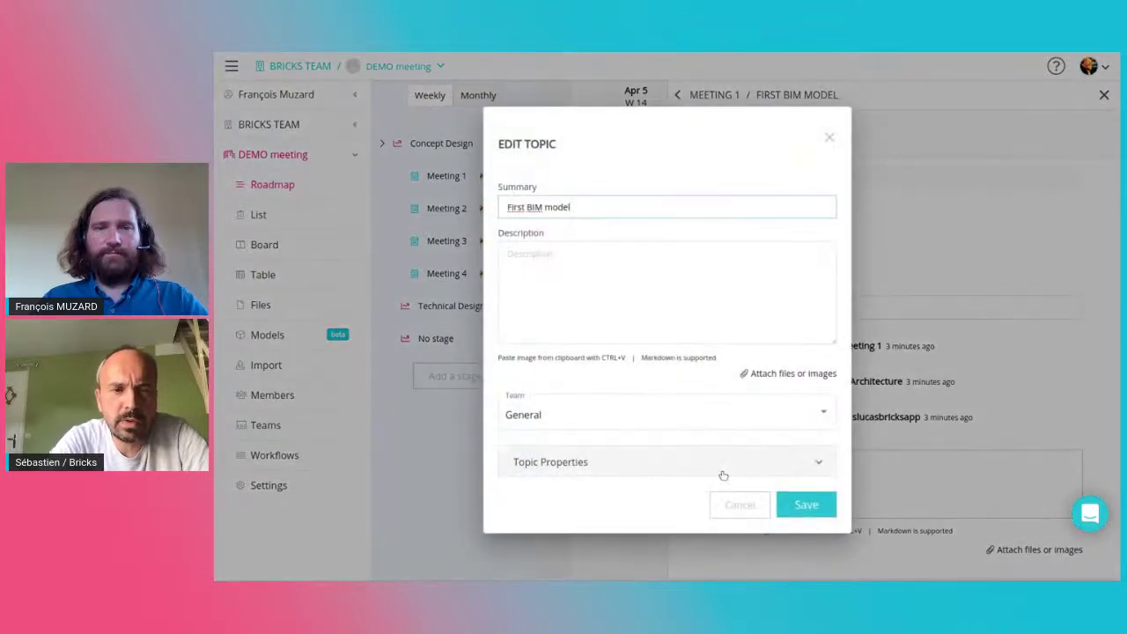
left_click(695, 461)
Set the First BIM model topic's estimation to 13.
scroll(714, 428, "down", 3)
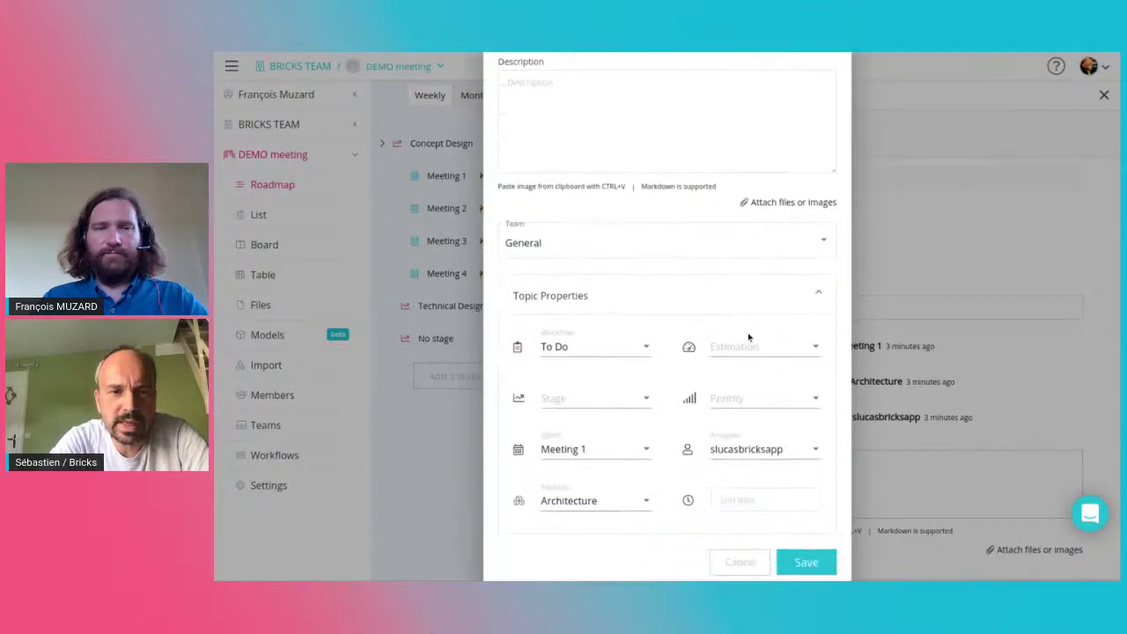
left_click(739, 352)
scroll(732, 414, "down", 2)
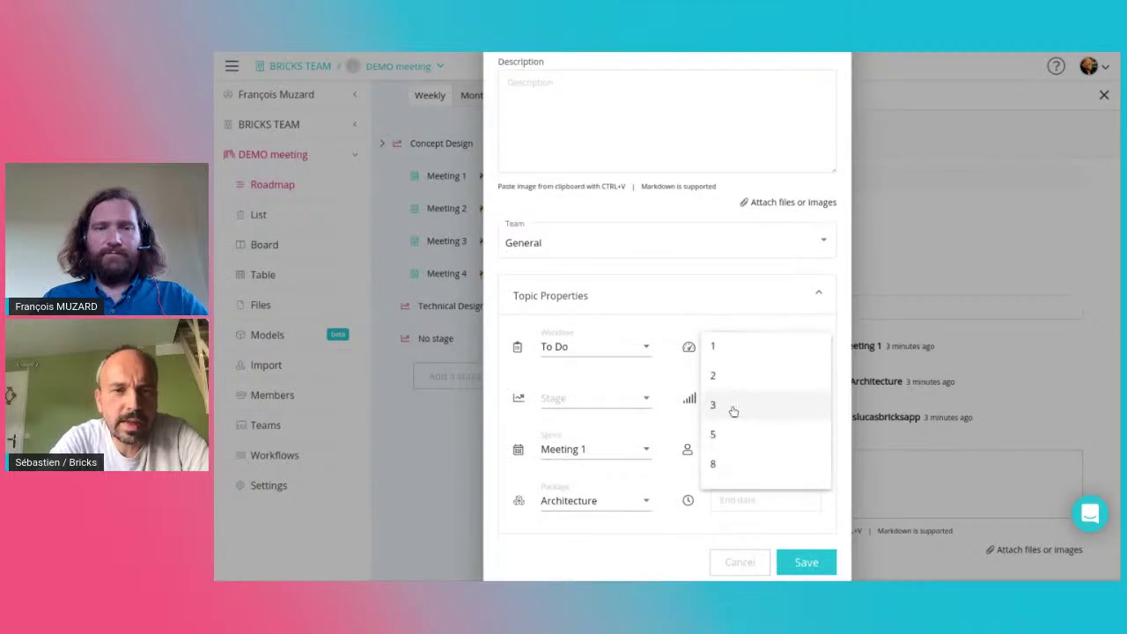
scroll(731, 411, "down", 1)
left_click(725, 432)
left_click(744, 355)
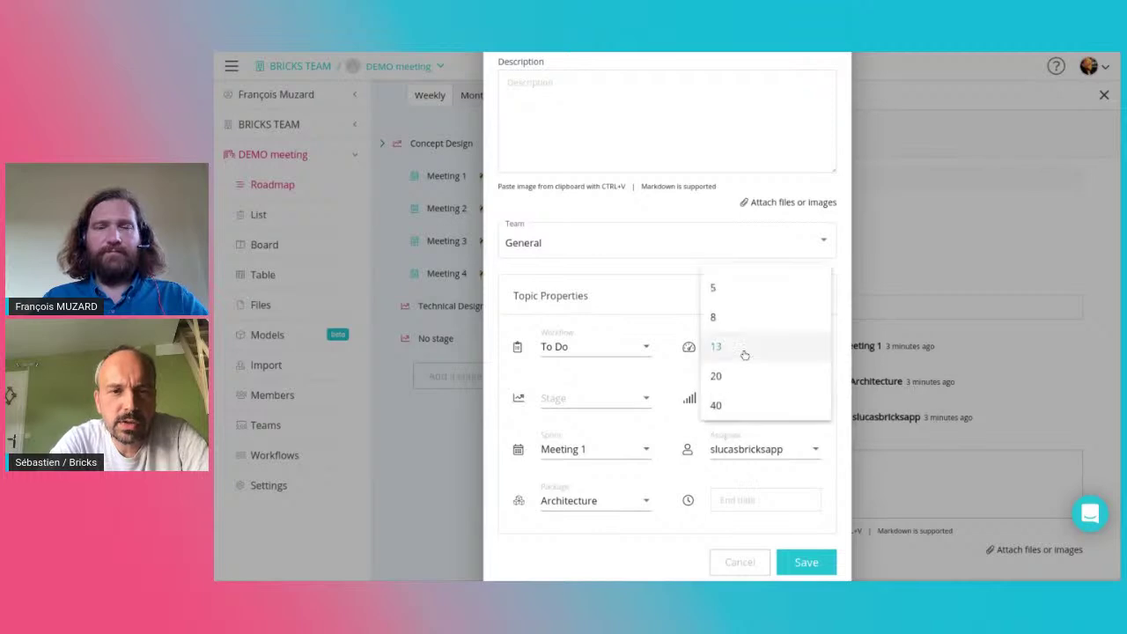
scroll(739, 377, "up", 3)
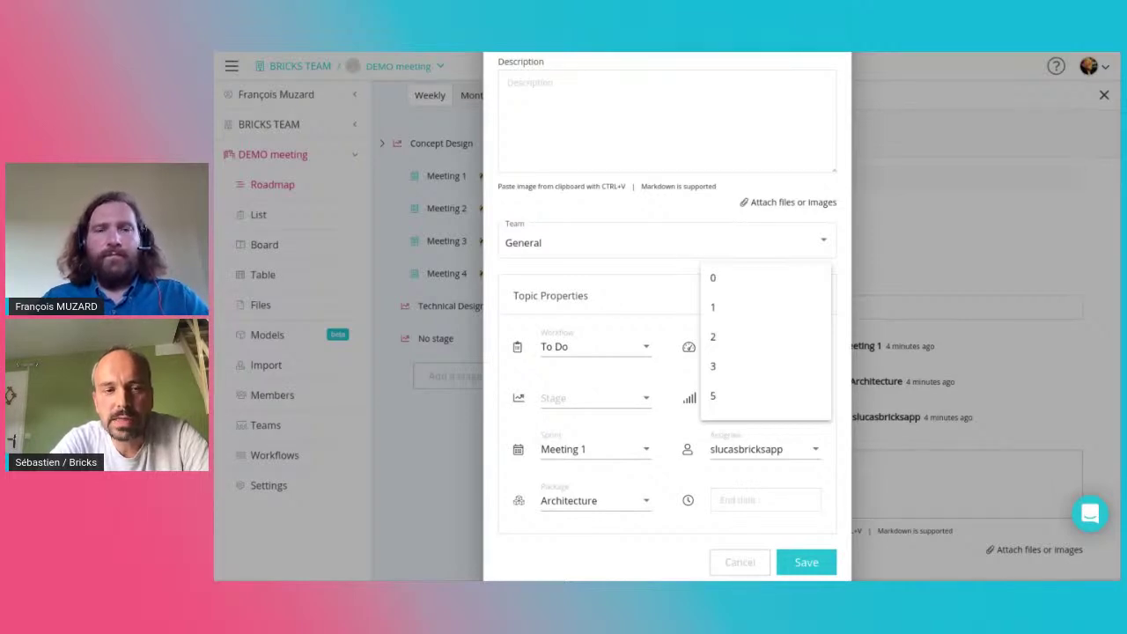
scroll(737, 363, "down", 3)
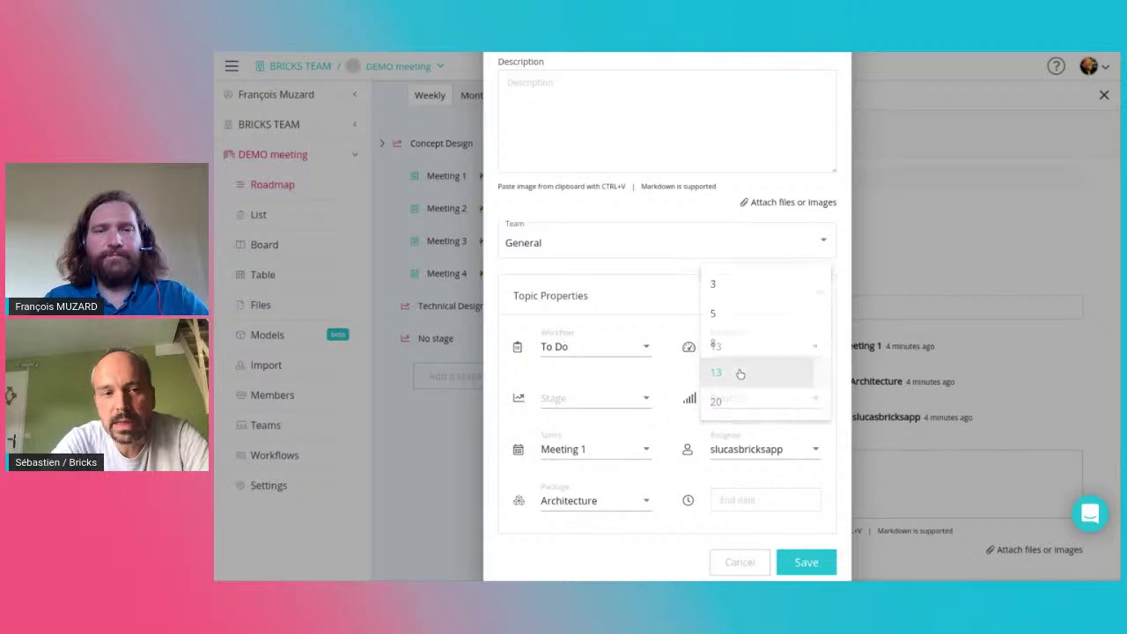
left_click(739, 373)
Set the First BIM model topic's priority to Normal and save the topic.
left_click(738, 399)
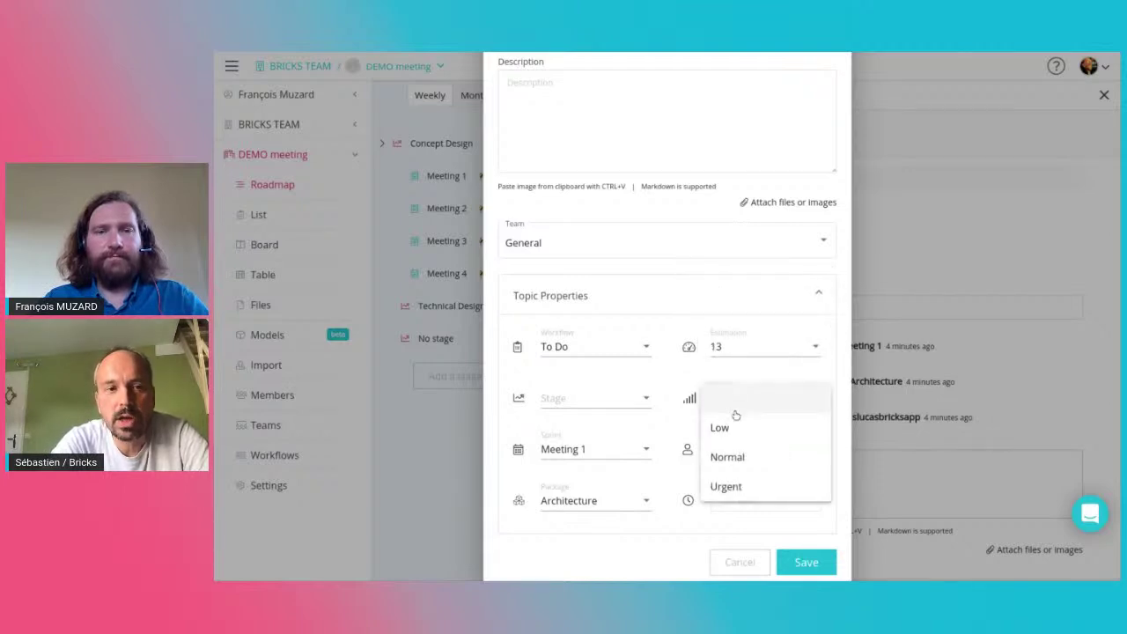
left_click(749, 457)
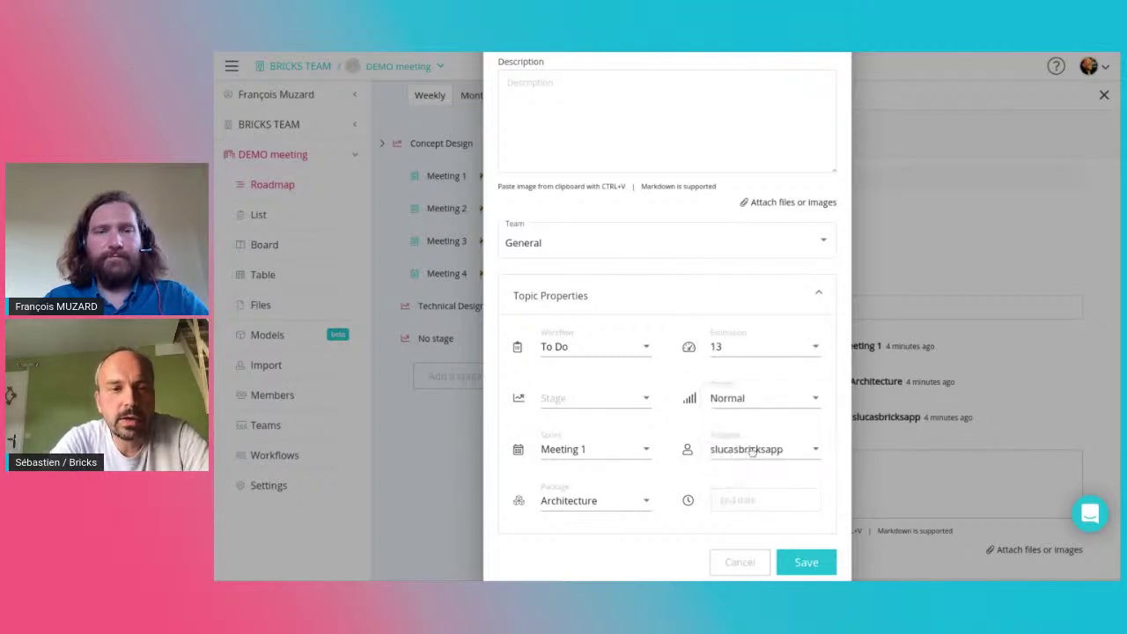
left_click(803, 563)
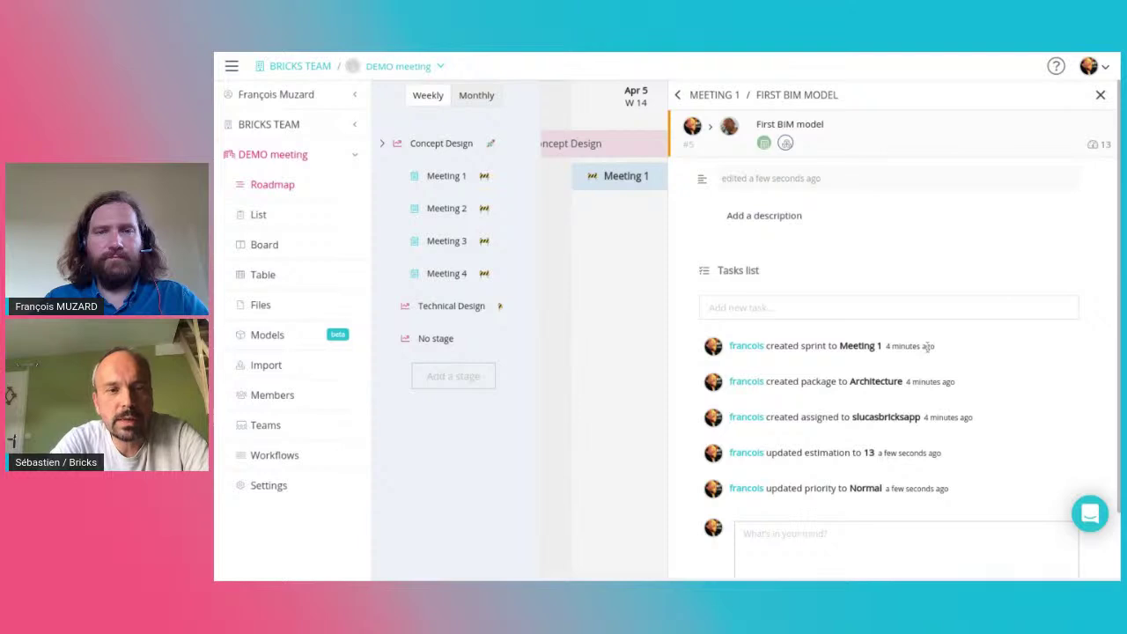
Add the tasks "Creat the model" and "Share the model" to the First BIM model topic.
left_click(827, 300)
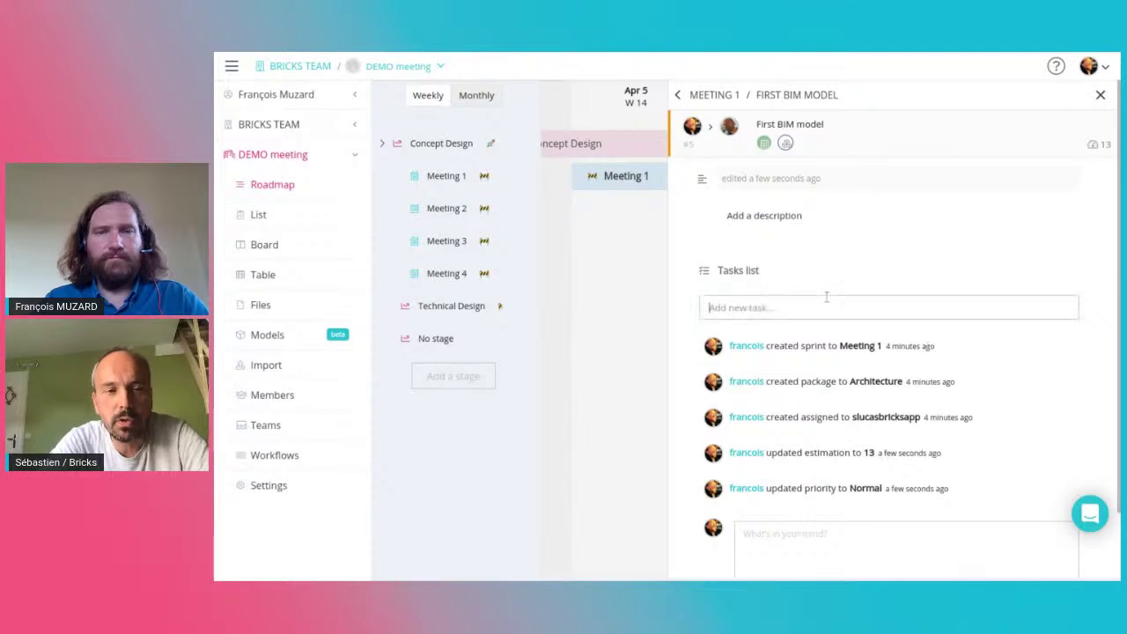
type("Creat t")
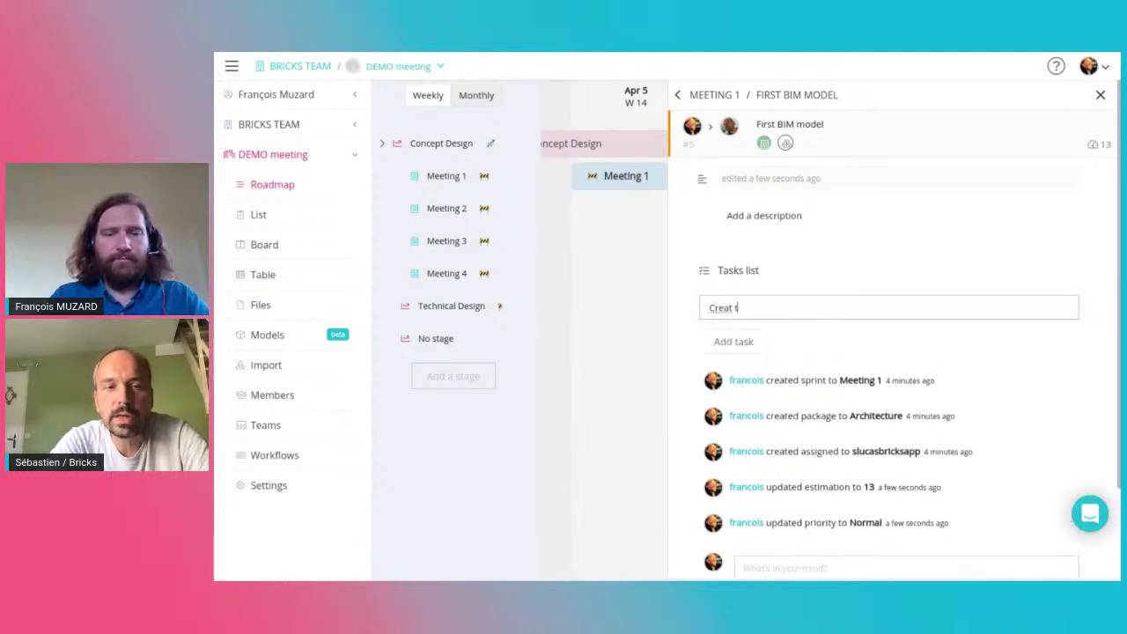
type("he model")
key("Return")
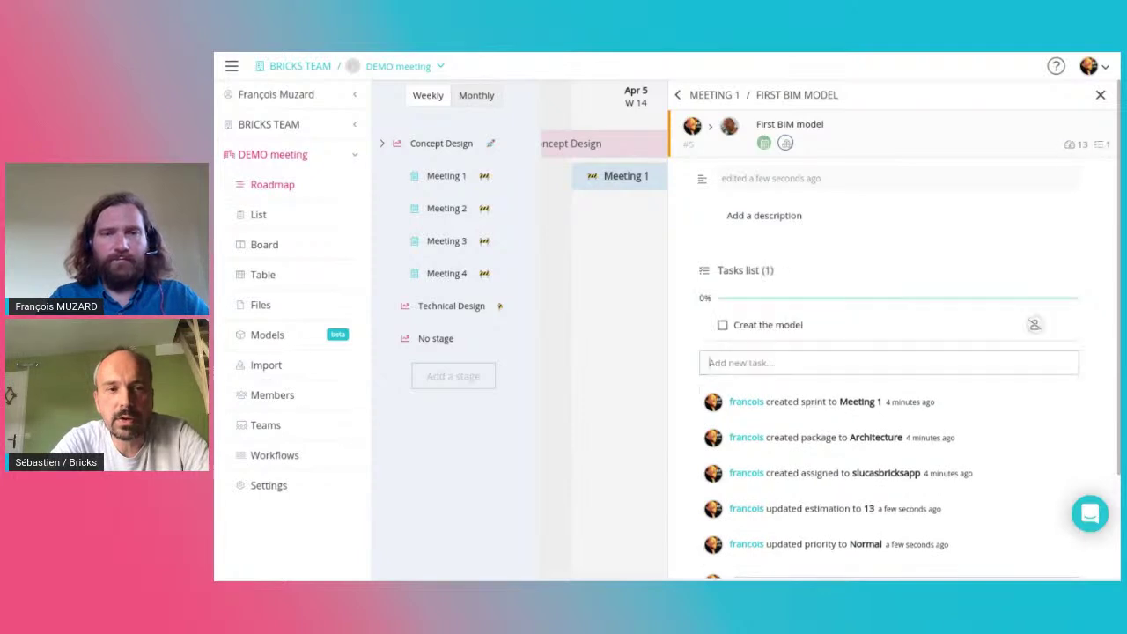
type("Sp")
type("are the mode")
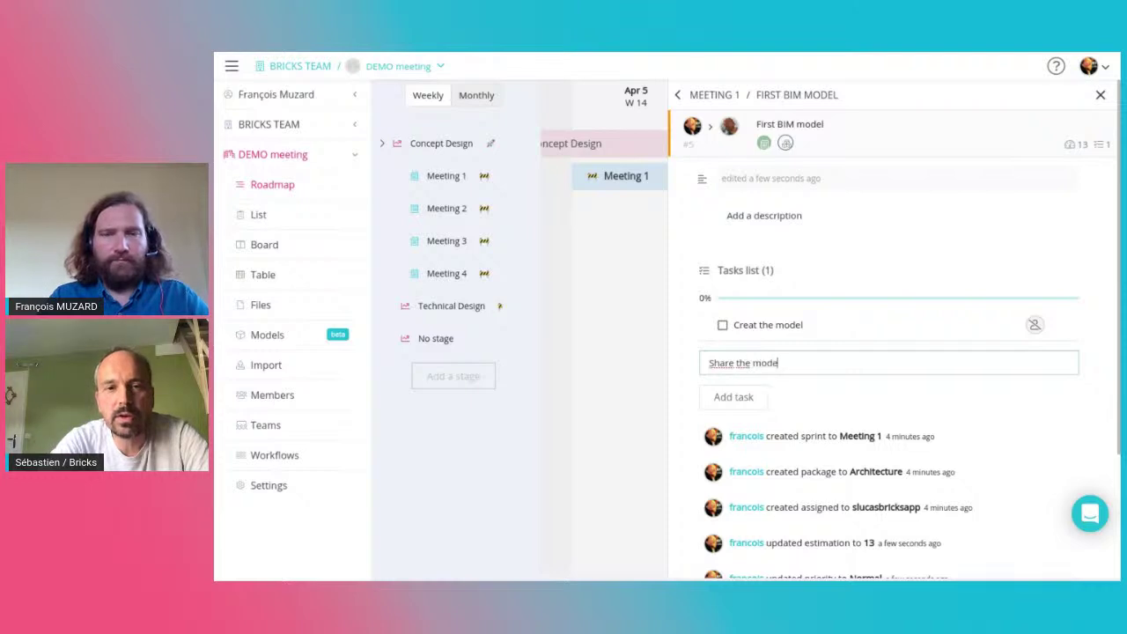
type("l")
key("Return")
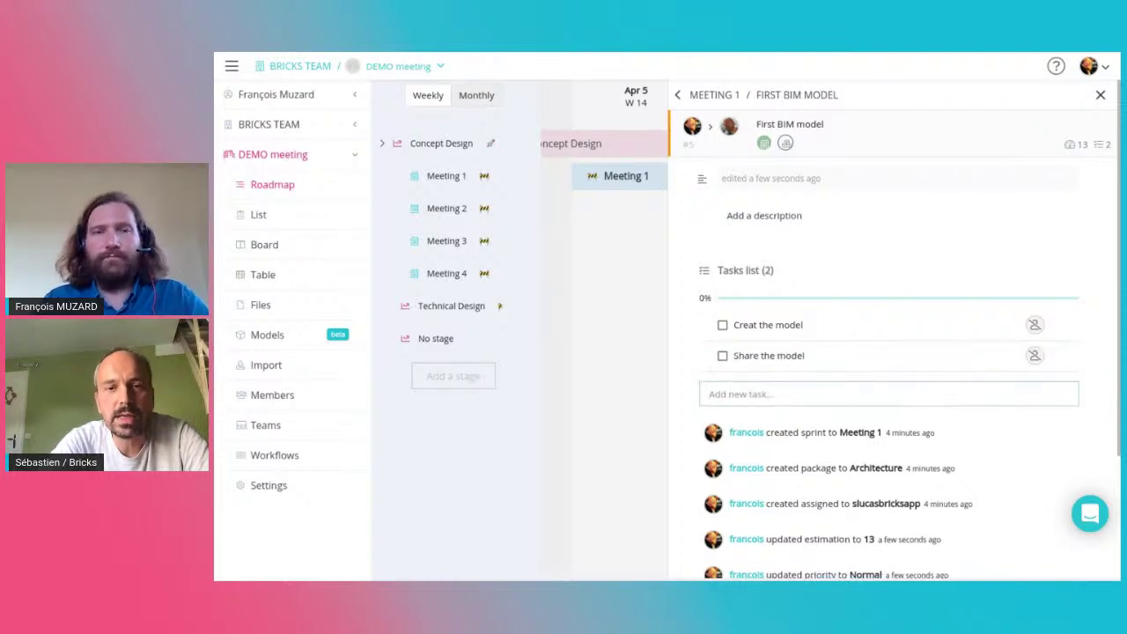
Create a topic named "Another subject to do" in the Meeting 1 sprint, then close the sprint details.
left_click(680, 96)
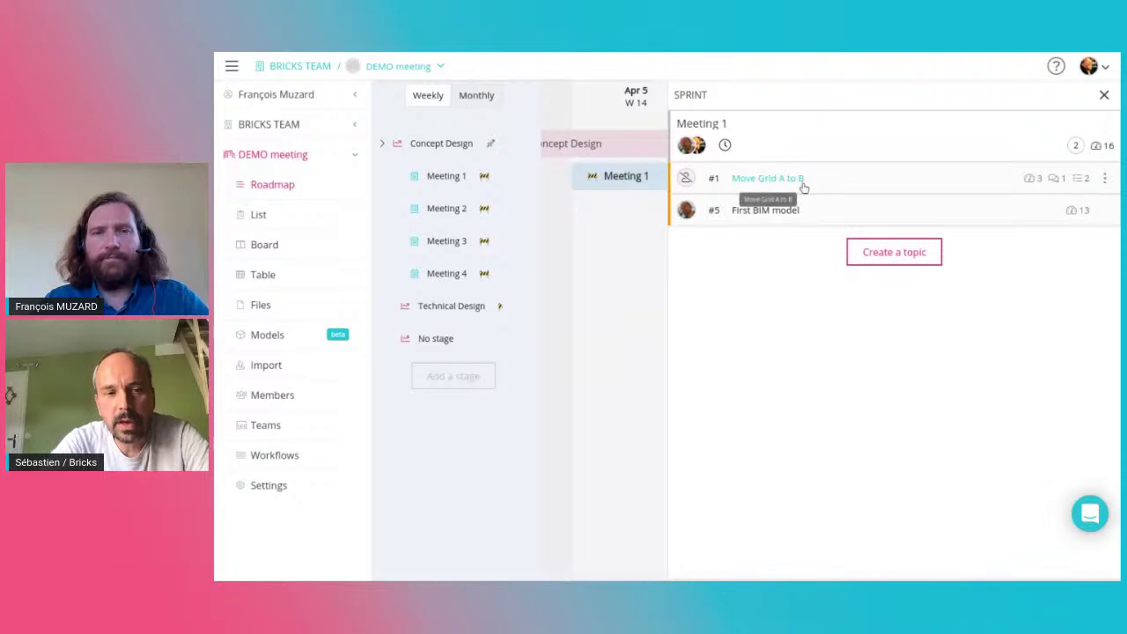
left_click(878, 254)
type("A")
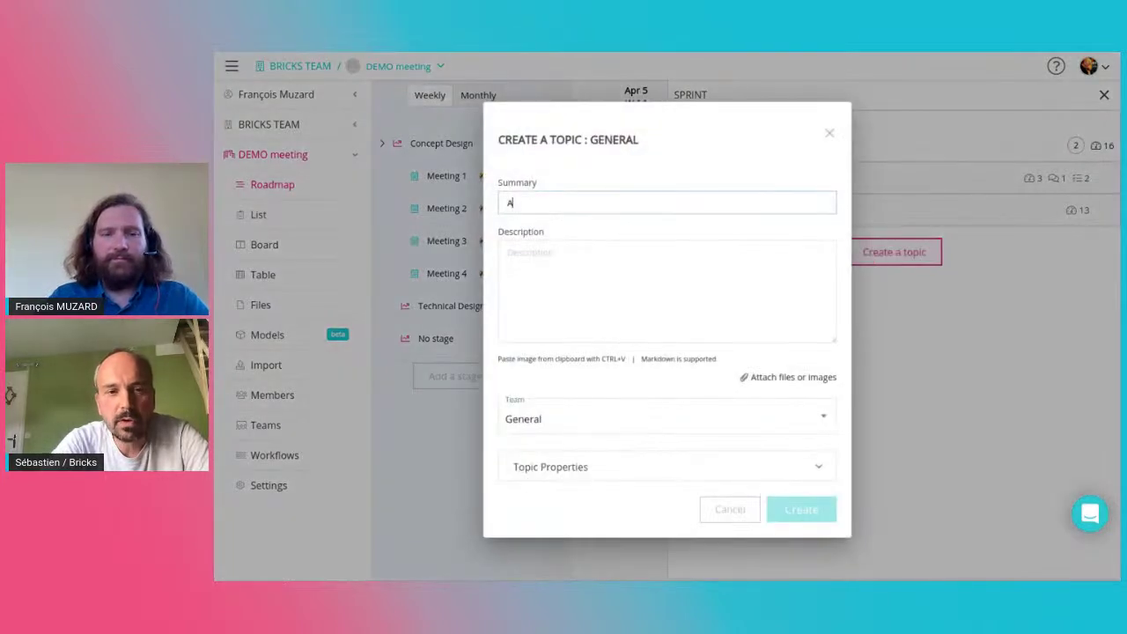
type("ndther ")
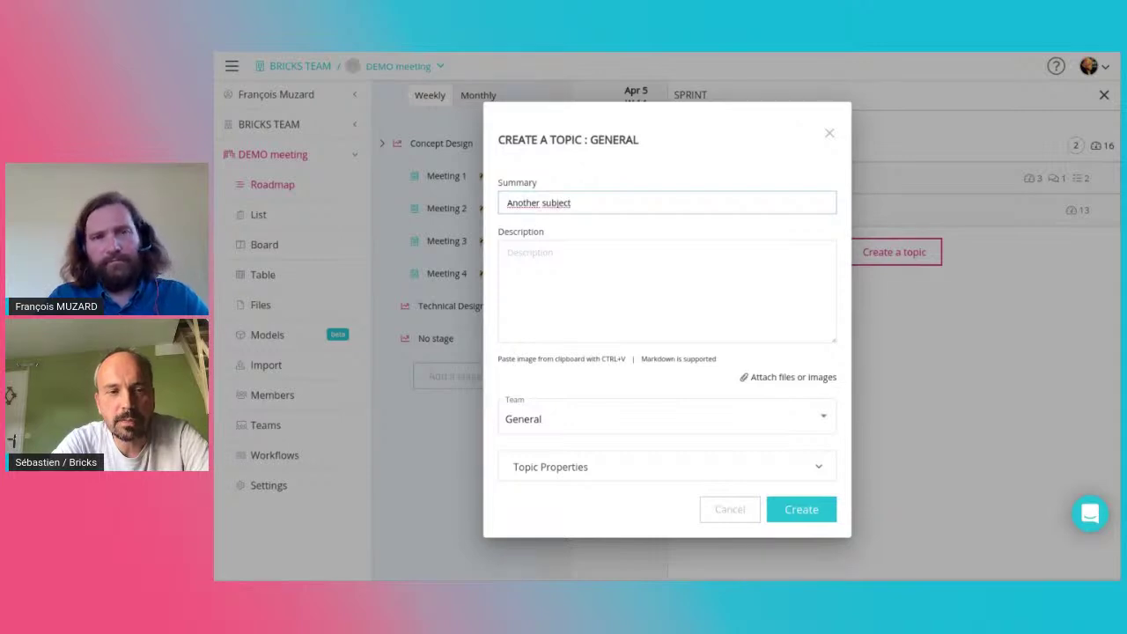
type("subject to do")
left_click(799, 511)
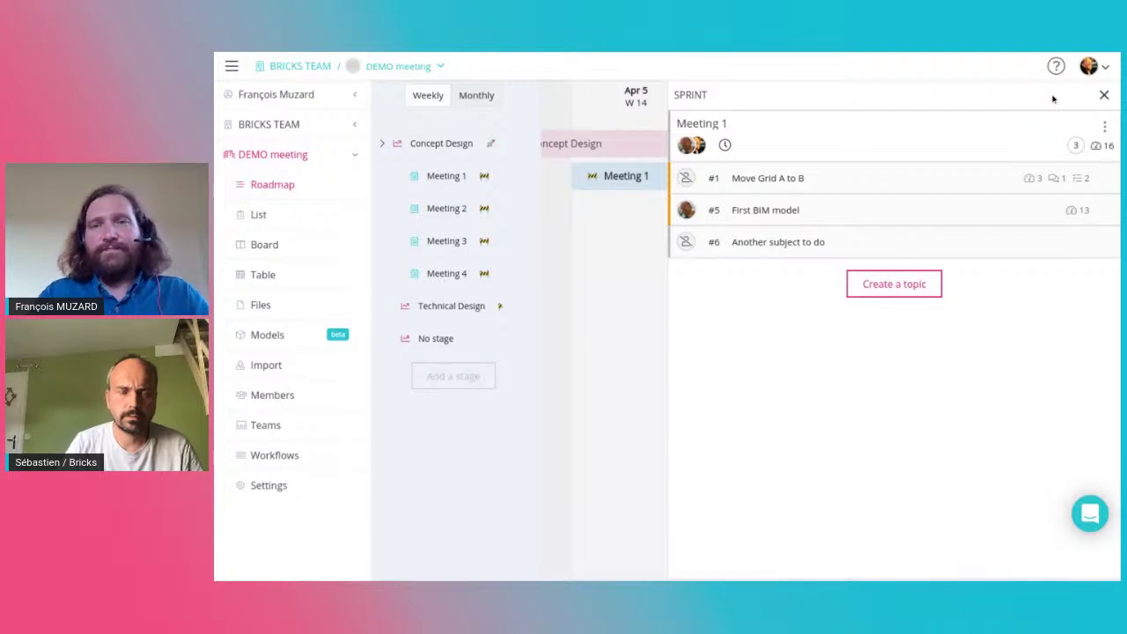
left_click(1105, 97)
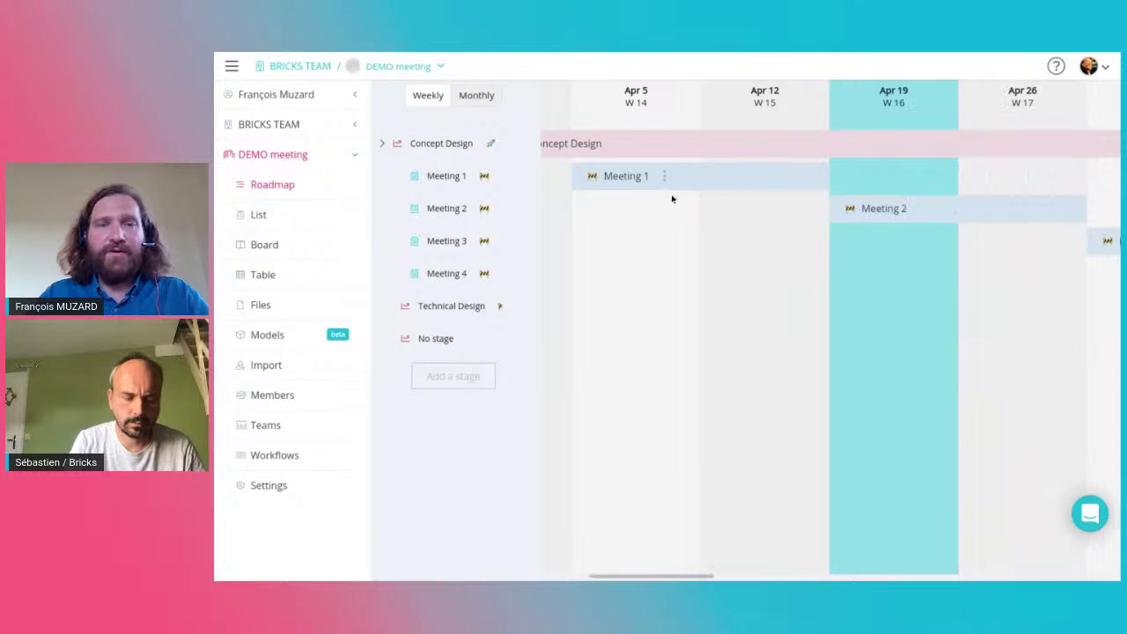
On the project board, move the Move Grid A to B topic to Doing and mark its Move Grid task as completed.
left_click(271, 250)
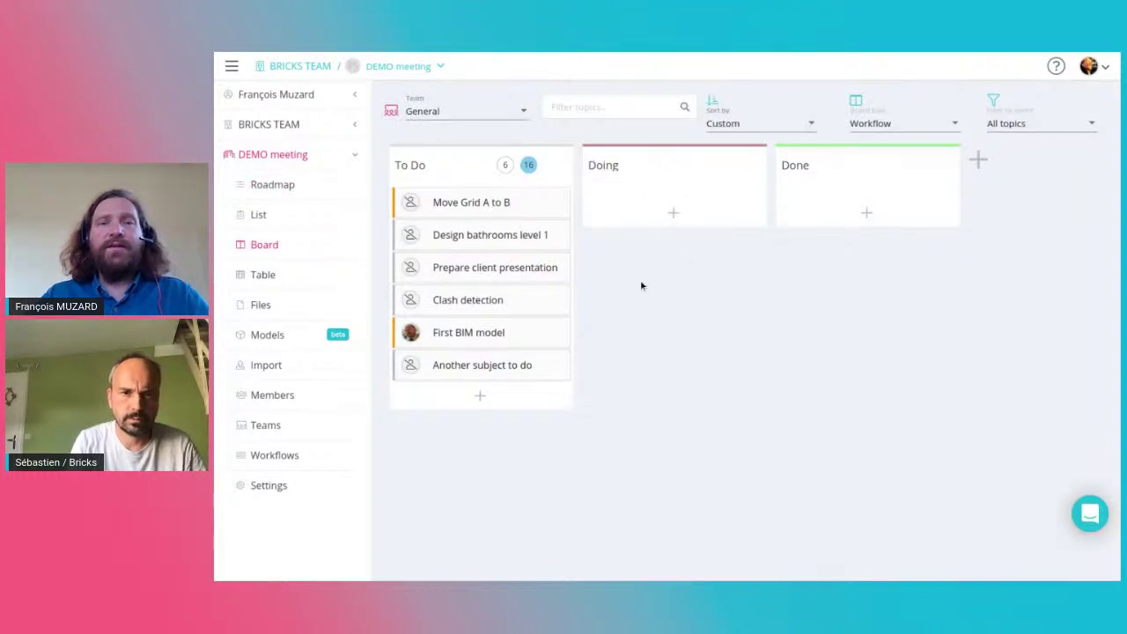
left_click_drag(528, 213, 714, 188)
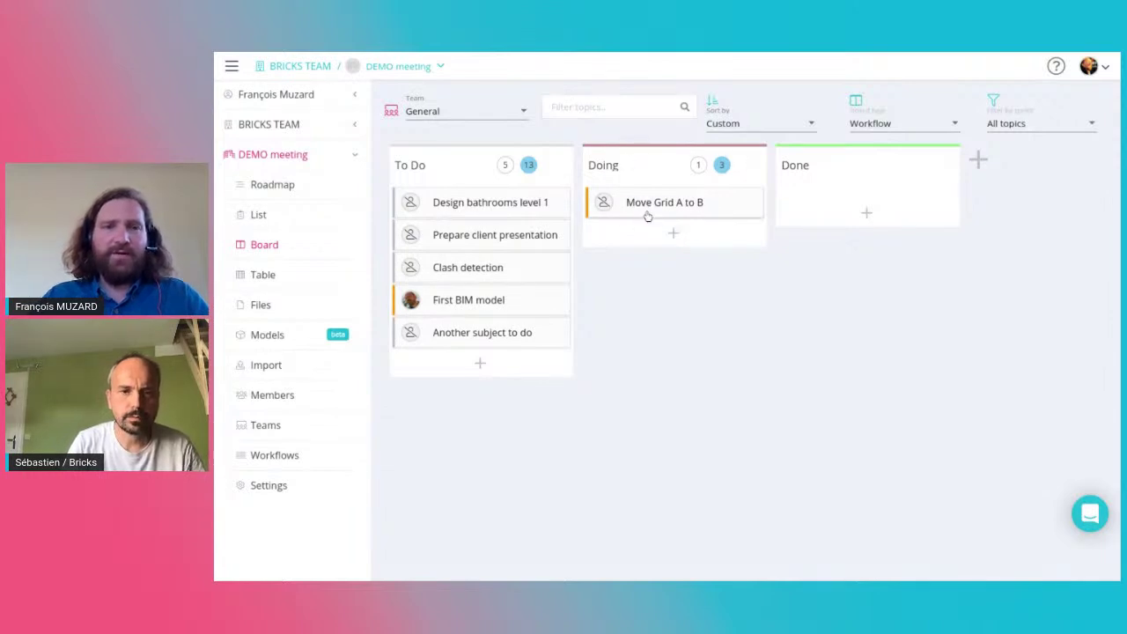
left_click(694, 205)
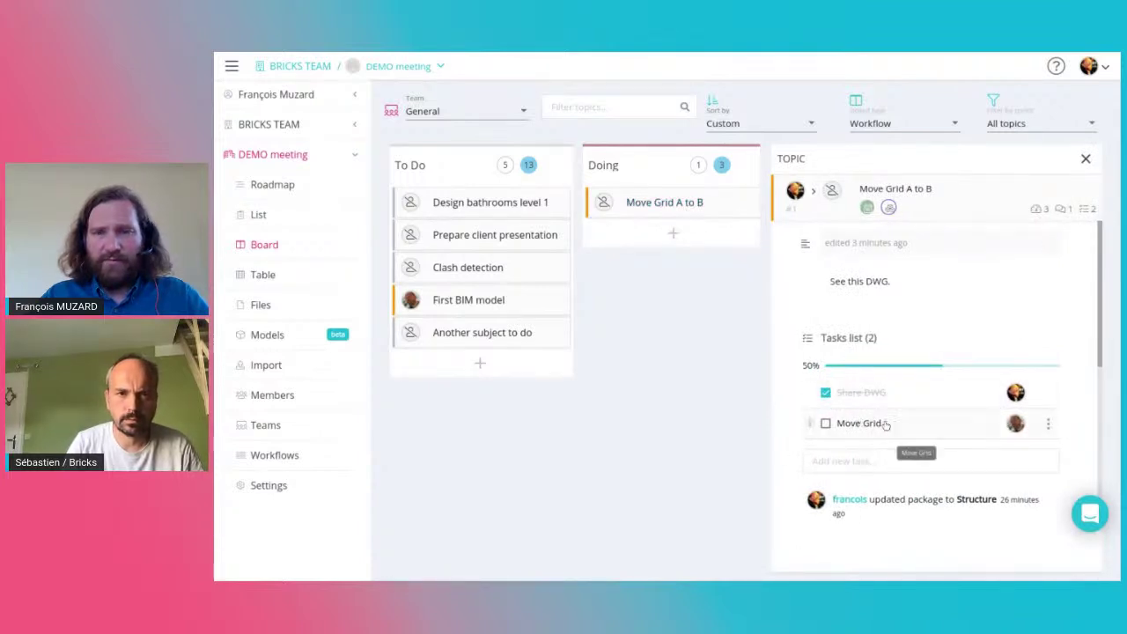
scroll(881, 423, "down", 1)
left_click(828, 381)
left_click(1085, 160)
Move the Move Grid A to B topic to Done and the First BIM model topic to Doing.
left_click_drag(736, 202, 885, 202)
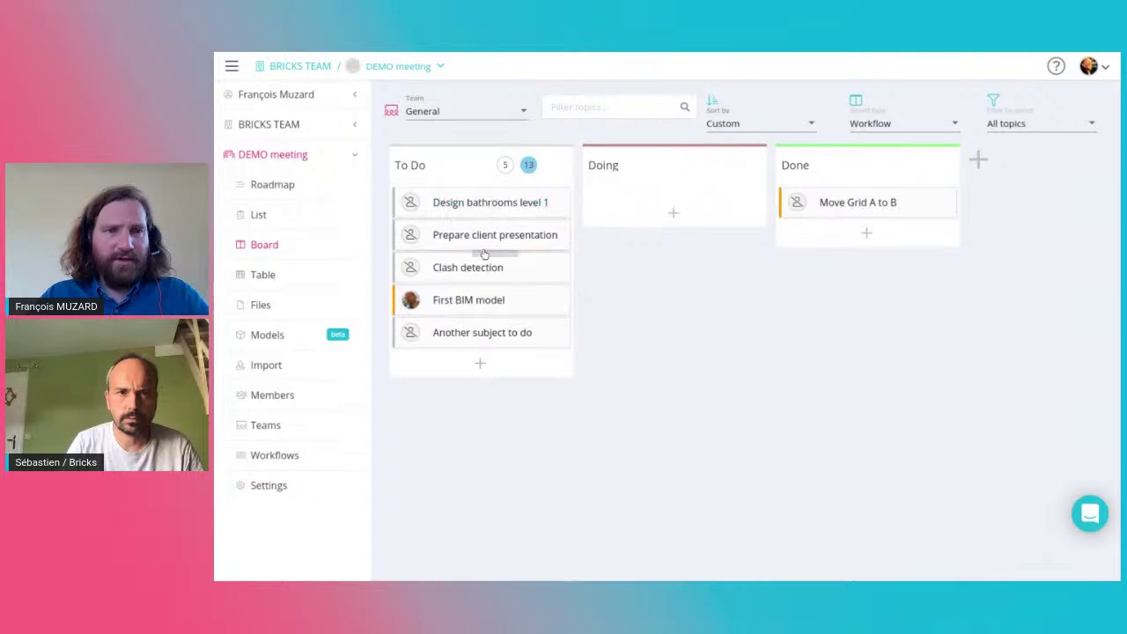
left_click_drag(513, 305, 717, 190)
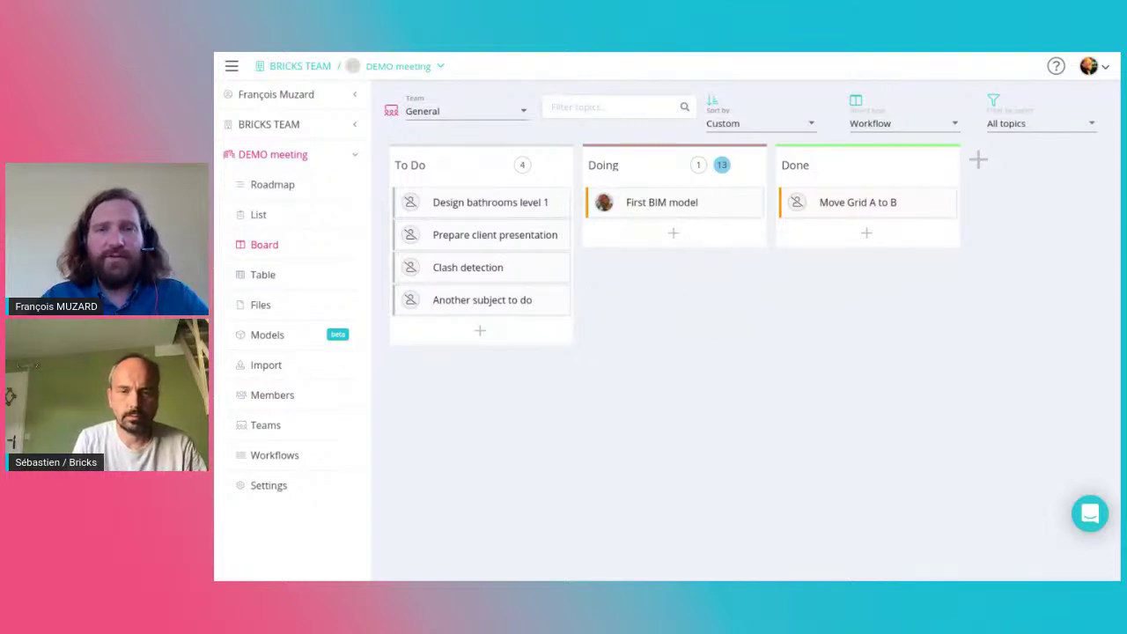
Switch the board type from Workflow to Assignments and look through the columns of all assignees.
left_click(891, 123)
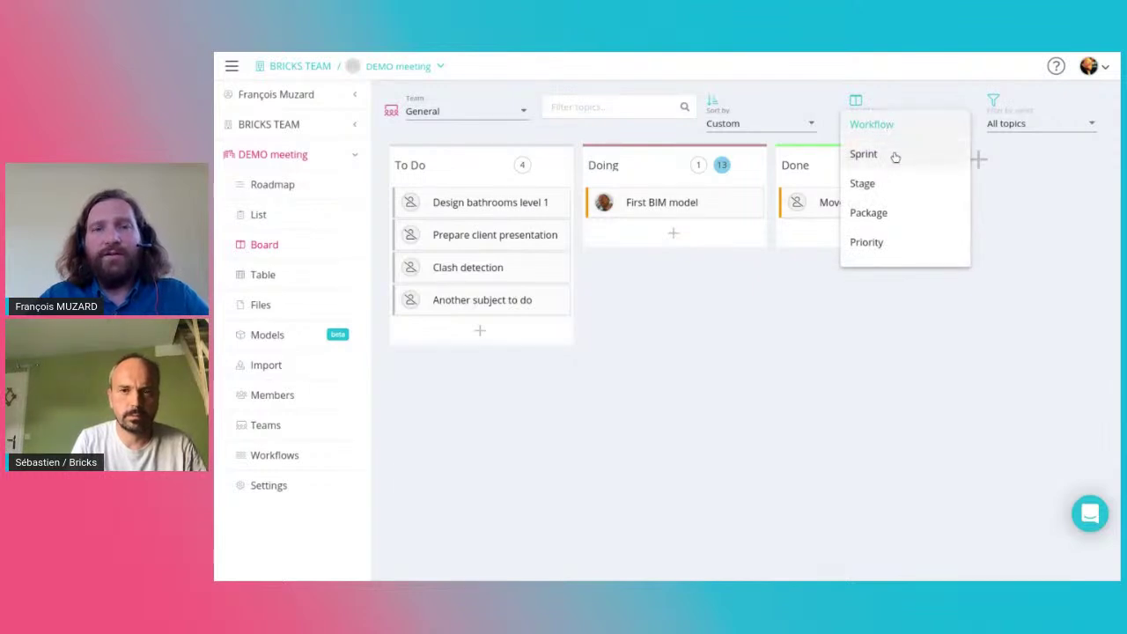
scroll(901, 170, "down", 2)
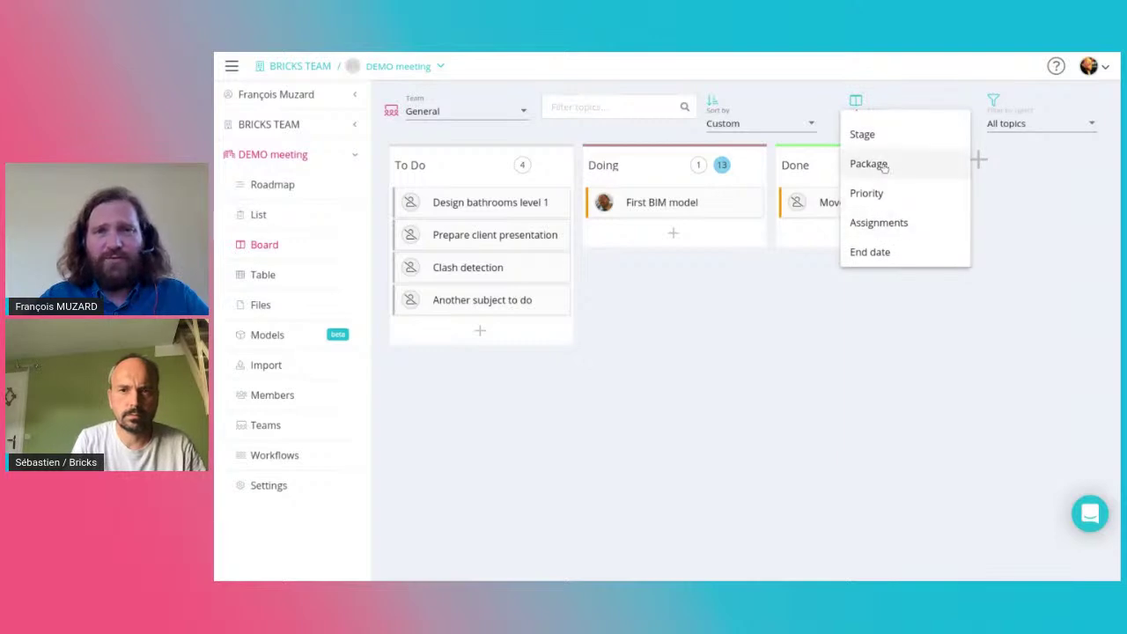
scroll(901, 225, "up", 1)
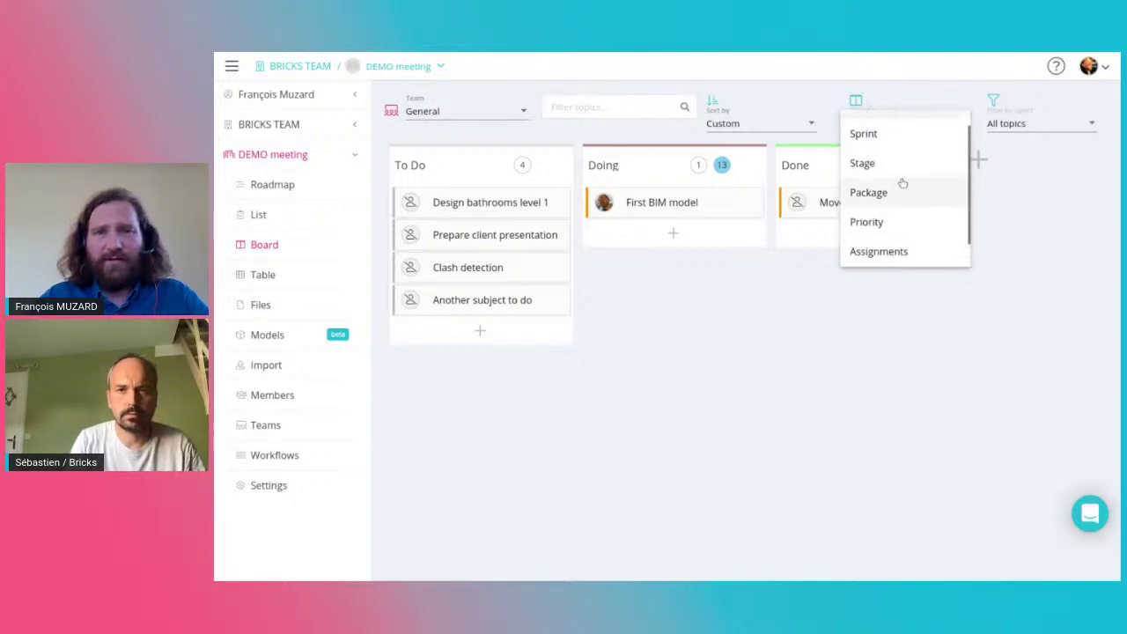
scroll(904, 163, "up", 1)
scroll(905, 159, "down", 1)
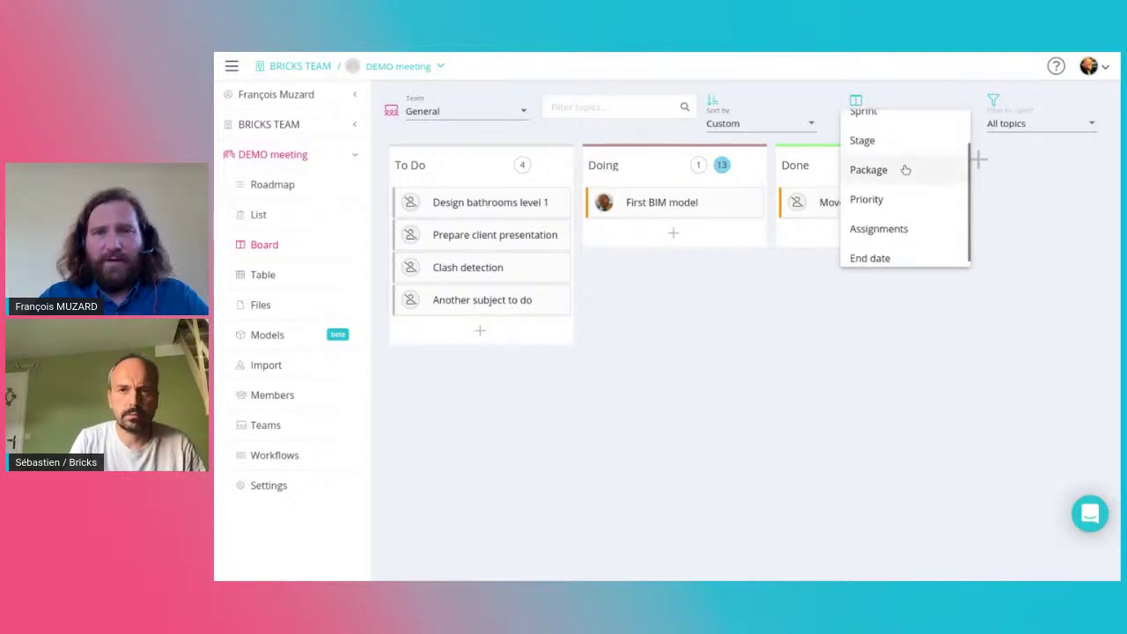
left_click(898, 232)
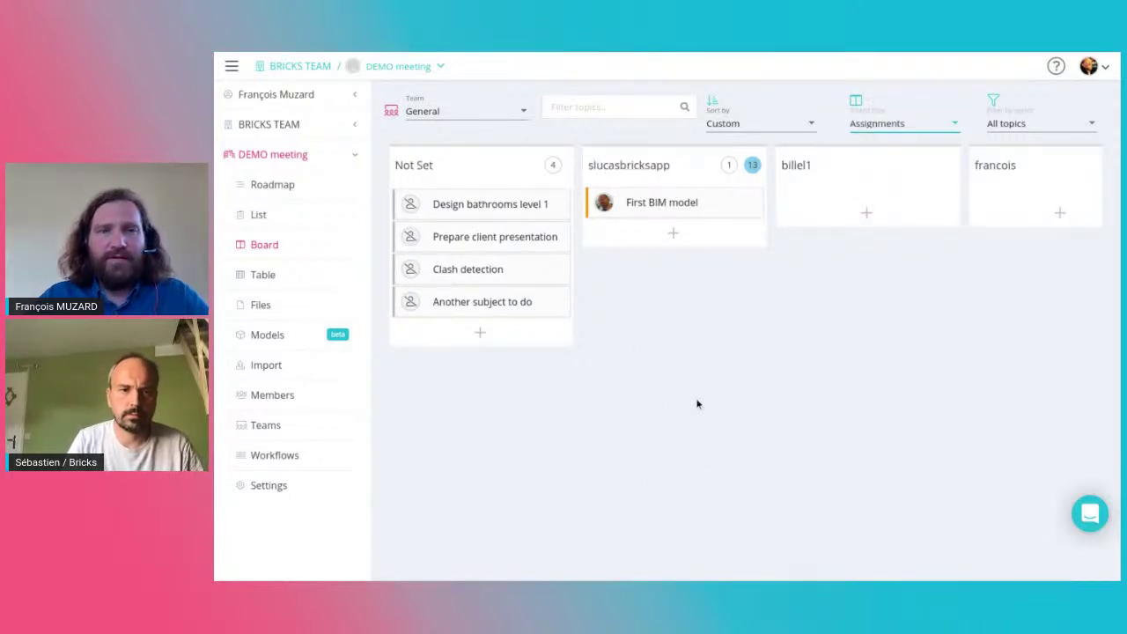
scroll(695, 297, "right", 2)
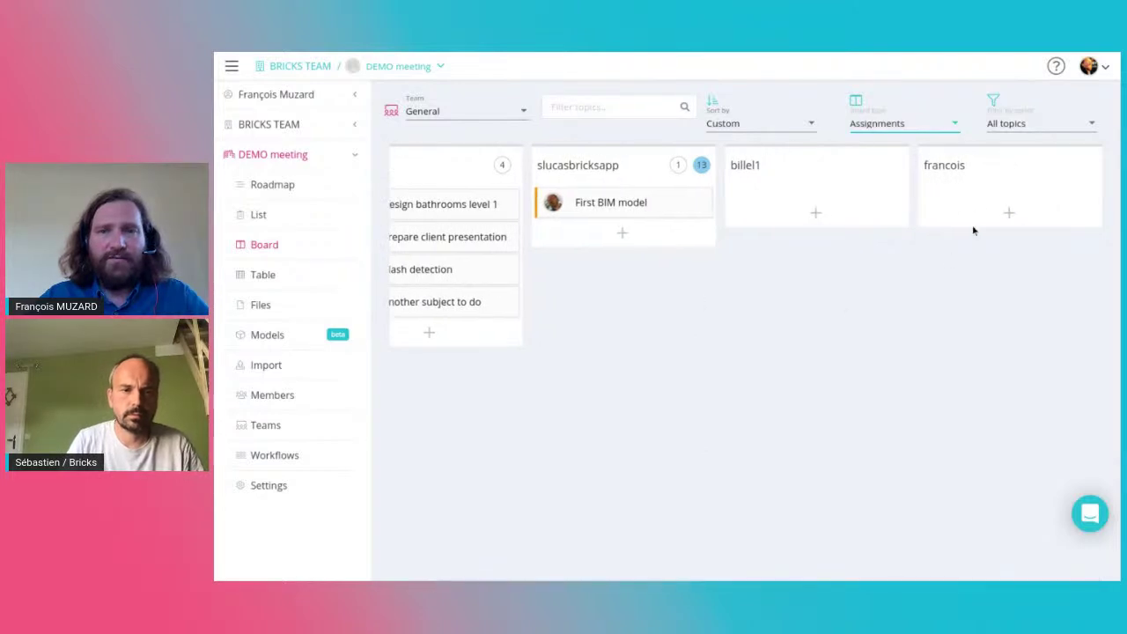
Open the Meeting 1 sprint on the roadmap and review the Move Grid A to B topic's tasks, activity and available actions.
scroll(803, 337, "left", 2)
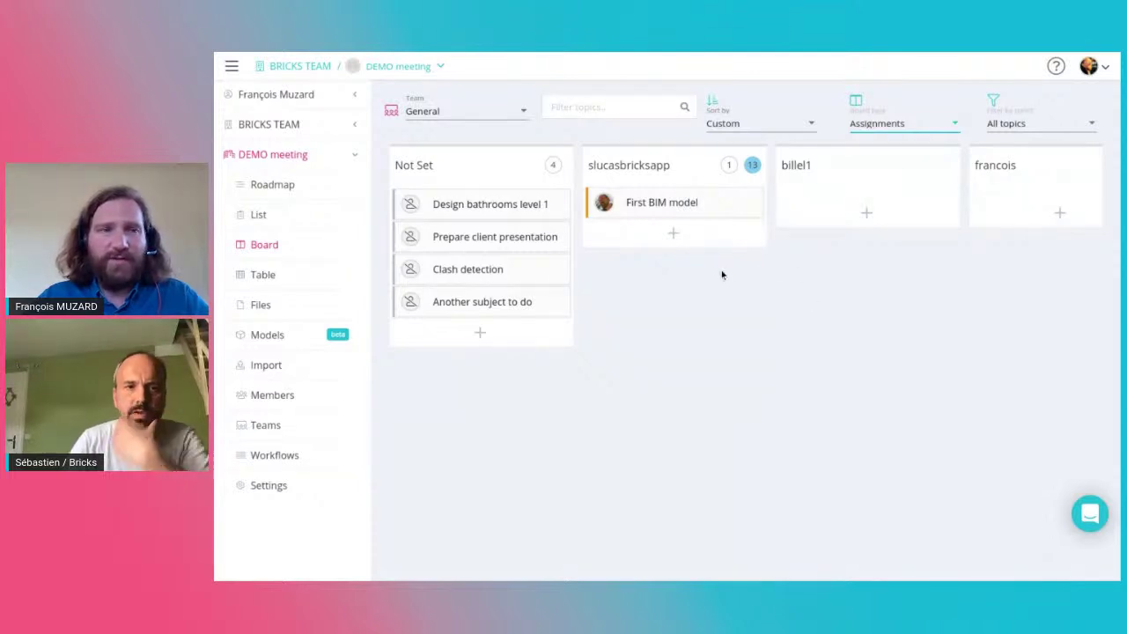
left_click(265, 186)
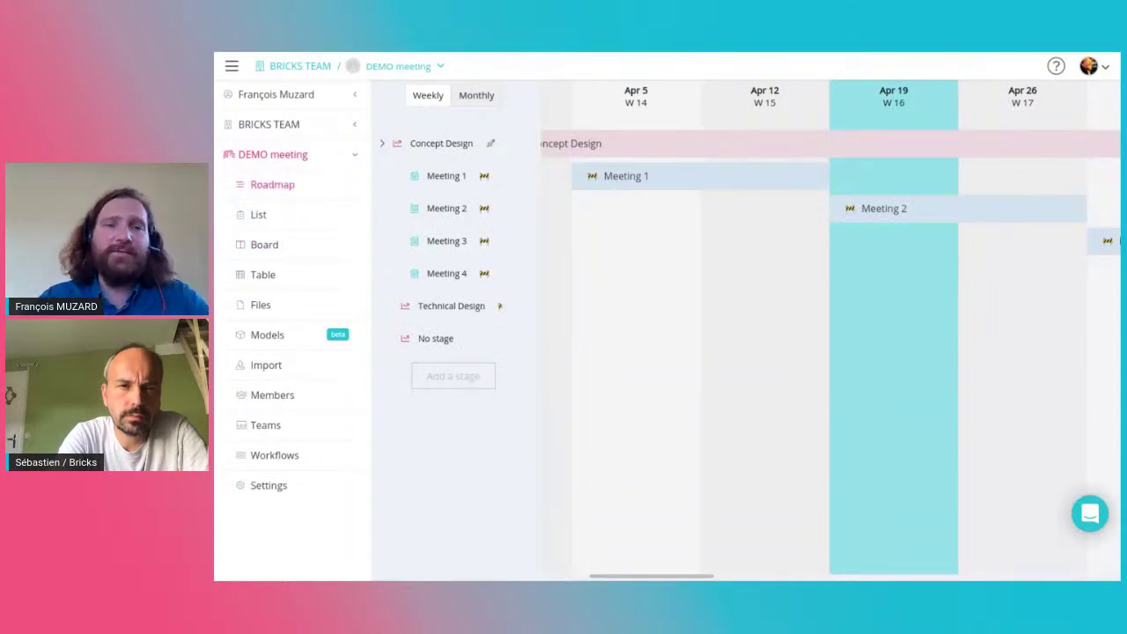
left_click(626, 178)
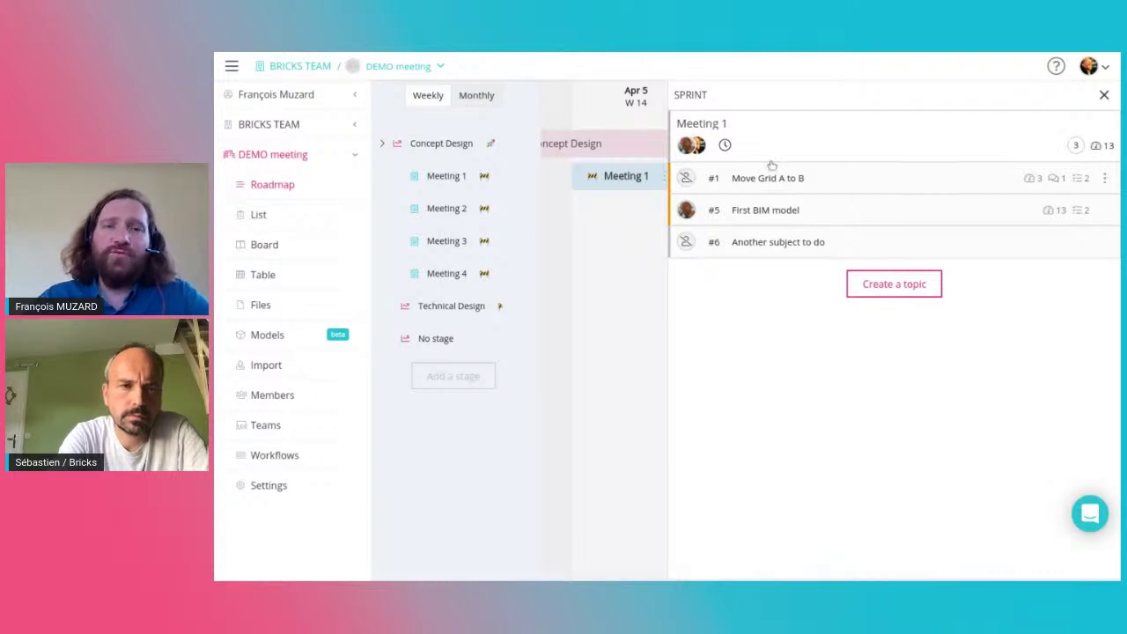
left_click(846, 187)
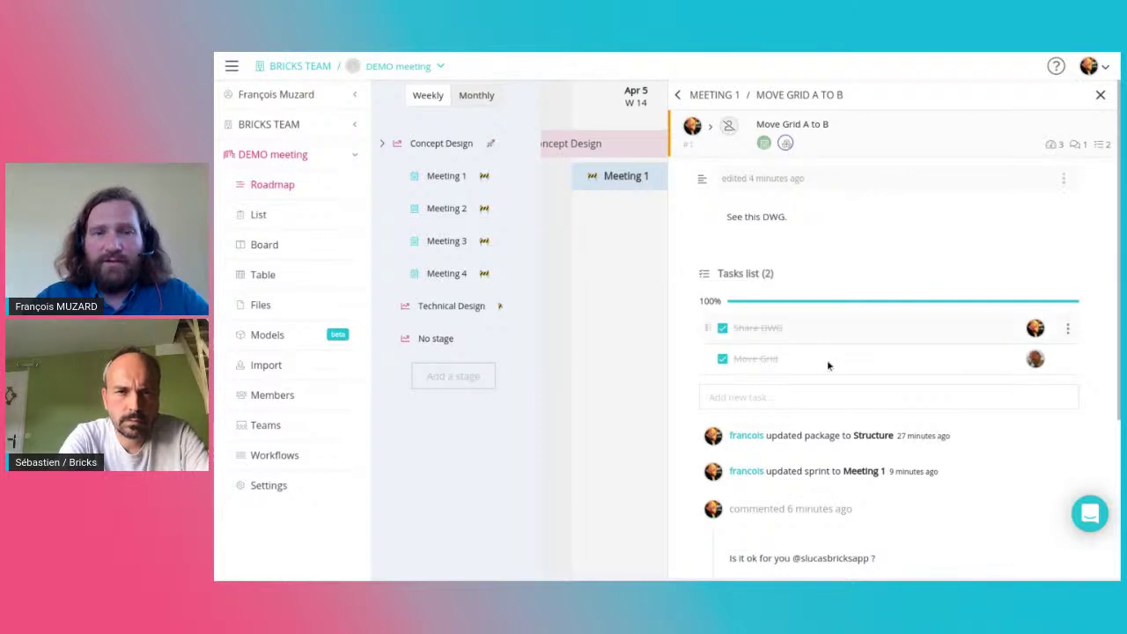
scroll(813, 452, "down", 4)
scroll(836, 397, "up", 4)
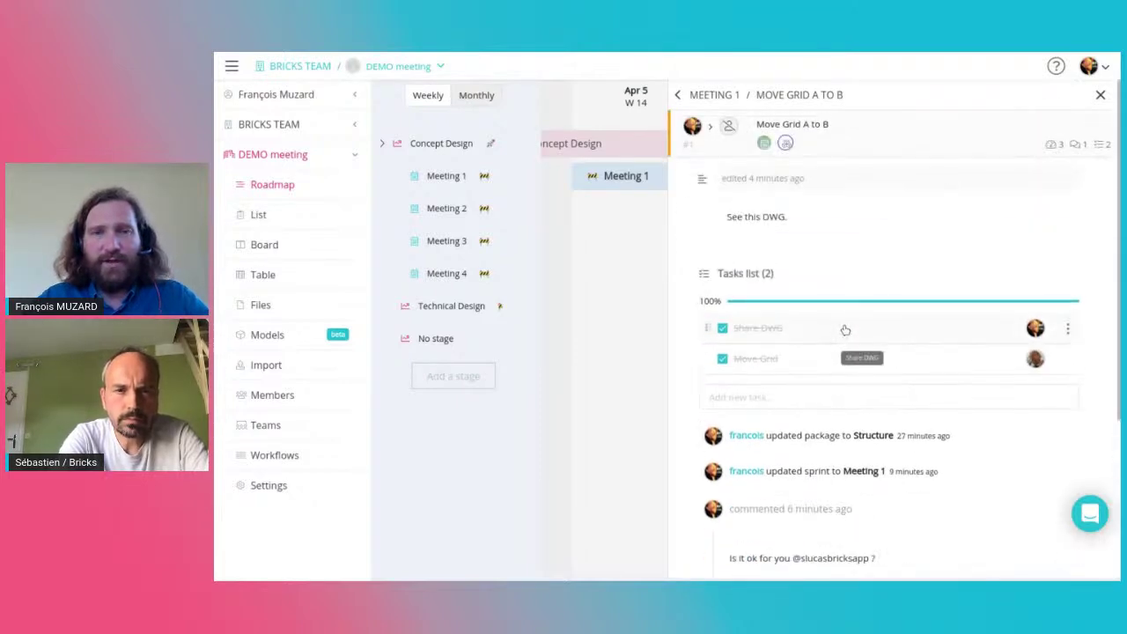
left_click(1102, 127)
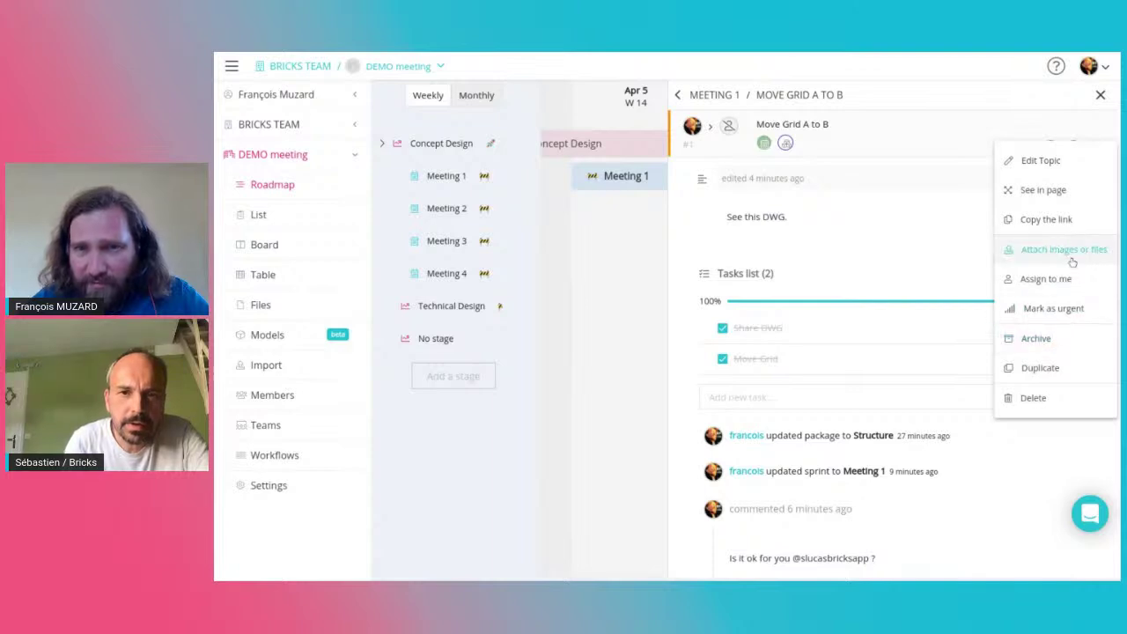
left_click(965, 231)
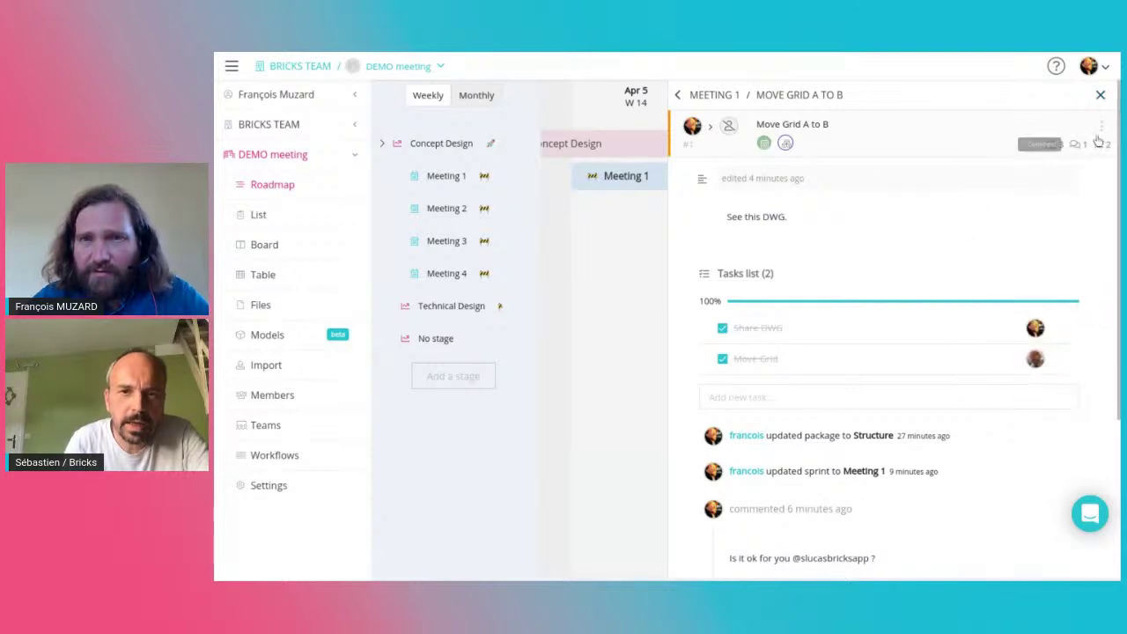
left_click(677, 95)
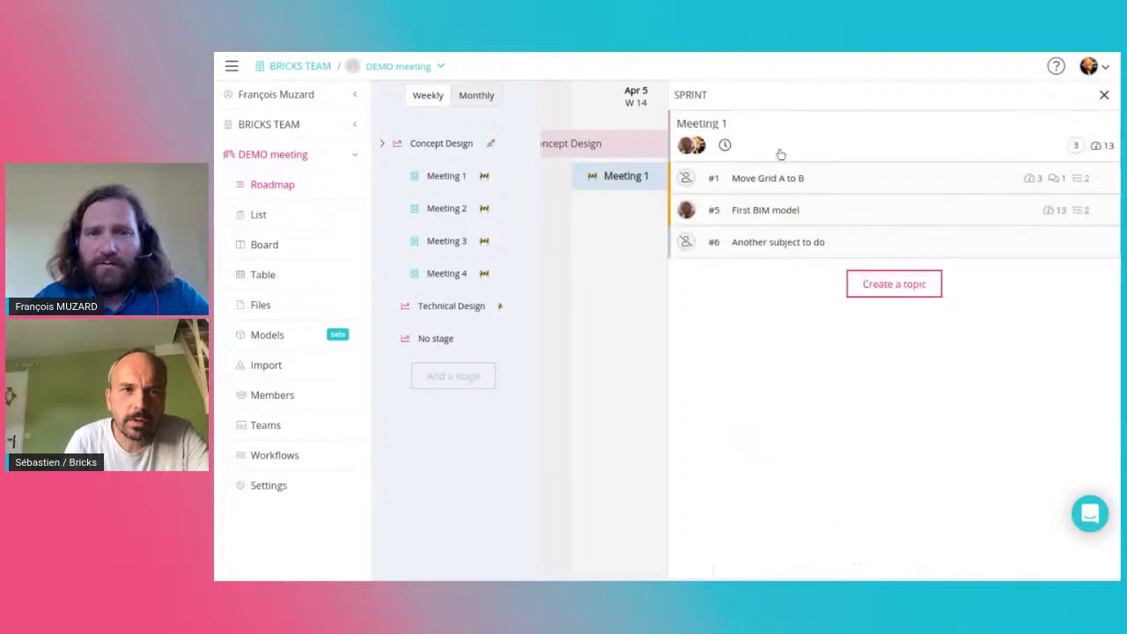
In the Meeting 1 sprint's First BIM model topic, mark the "Creat the model" task as completed and return to the sprint.
left_click(840, 217)
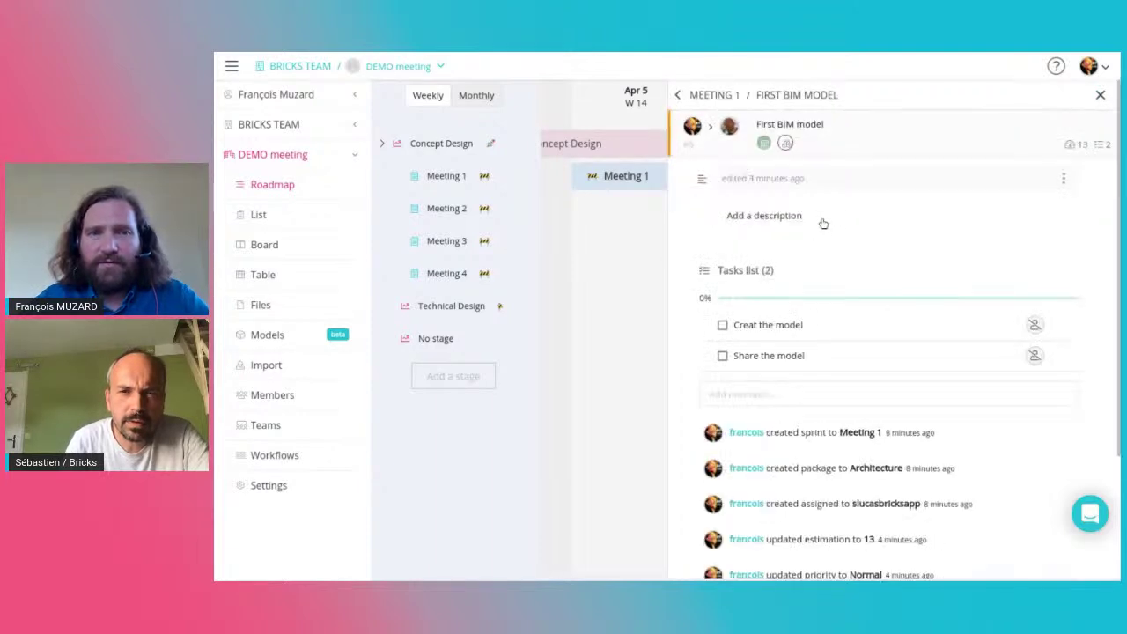
left_click(722, 324)
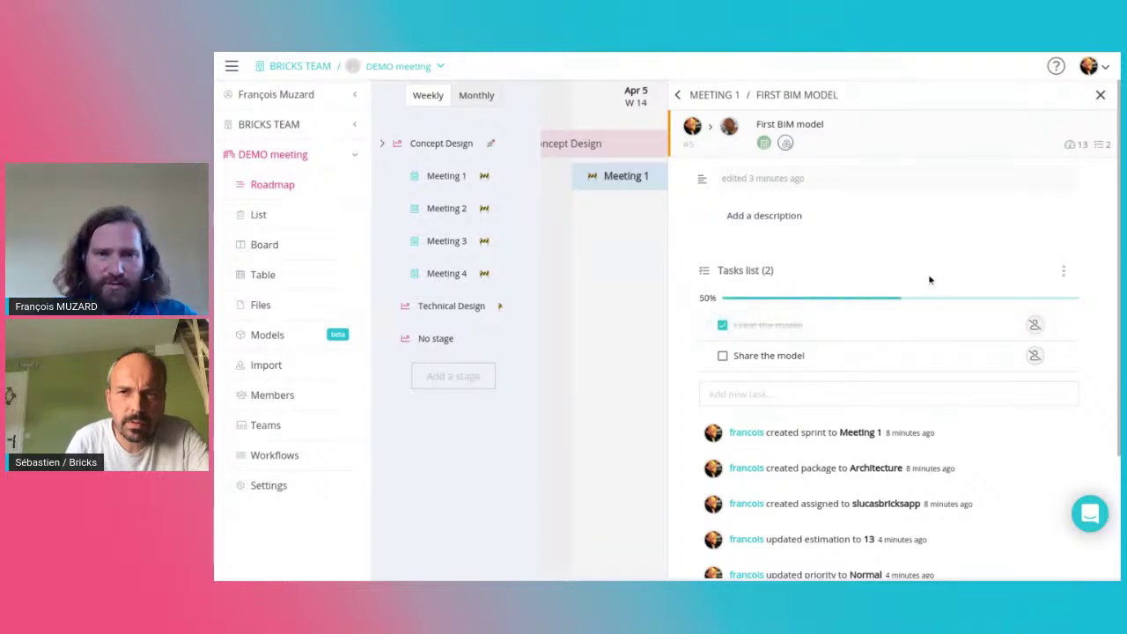
left_click(677, 97)
Edit the Move Grid A to B topic, select Done as its workflow status, save it and return to the sprint.
left_click(966, 182)
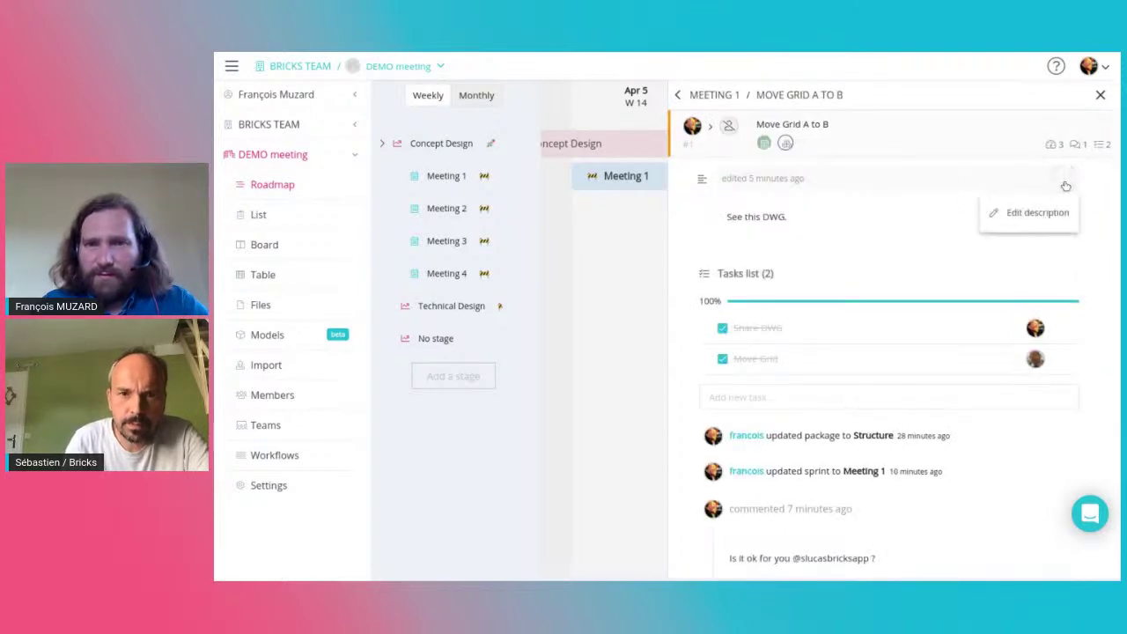
left_click(1103, 128)
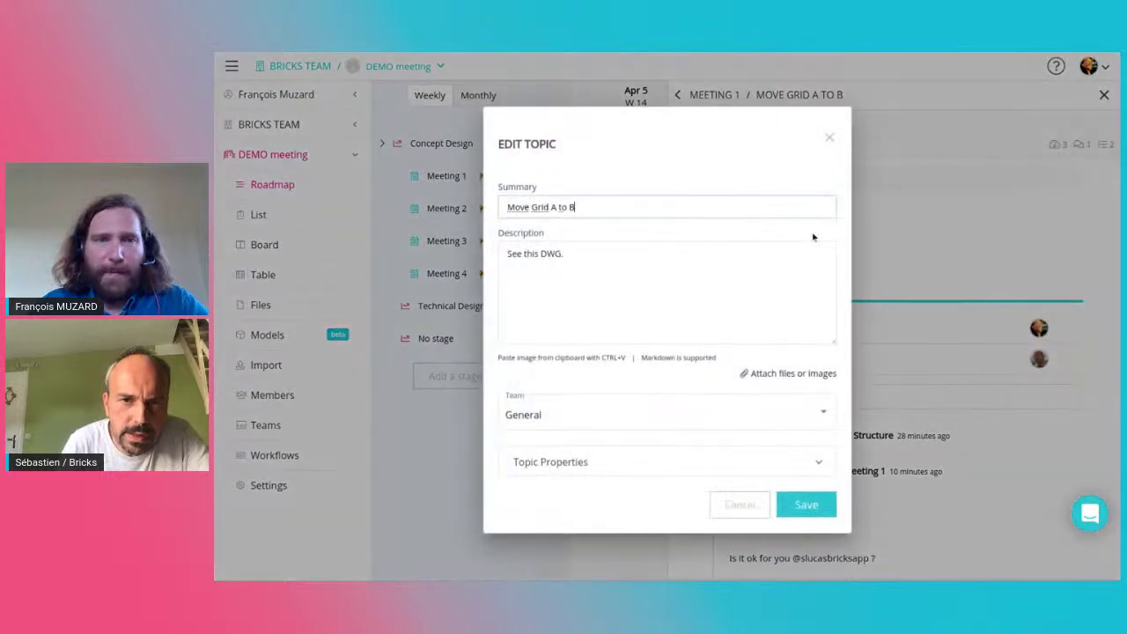
left_click(602, 450)
scroll(638, 422, "down", 3)
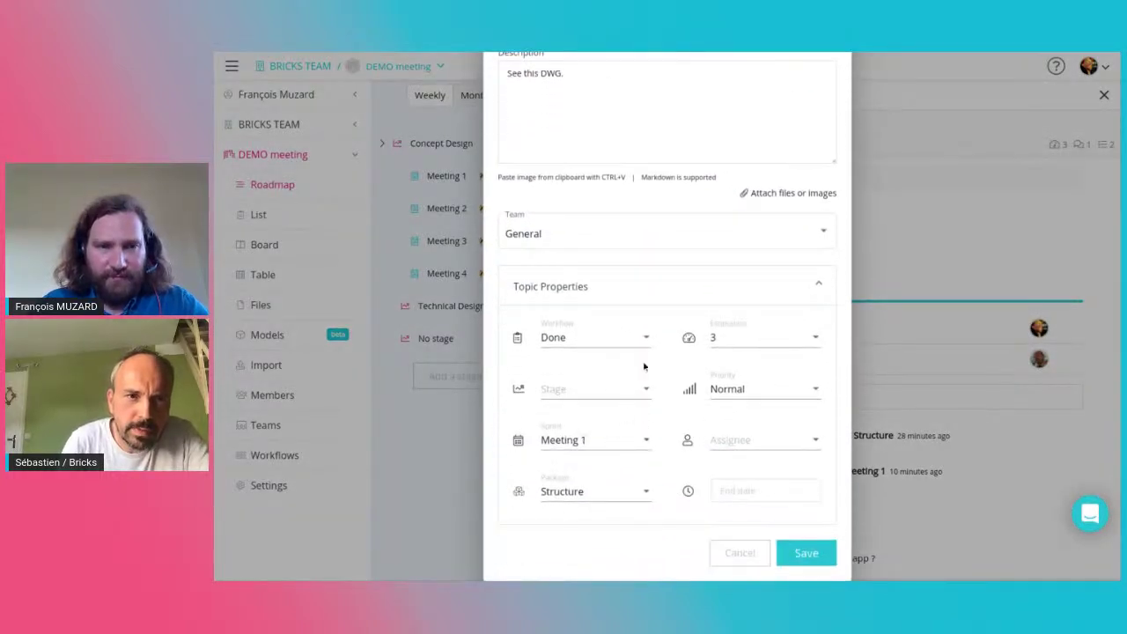
left_click(610, 339)
left_click(598, 340)
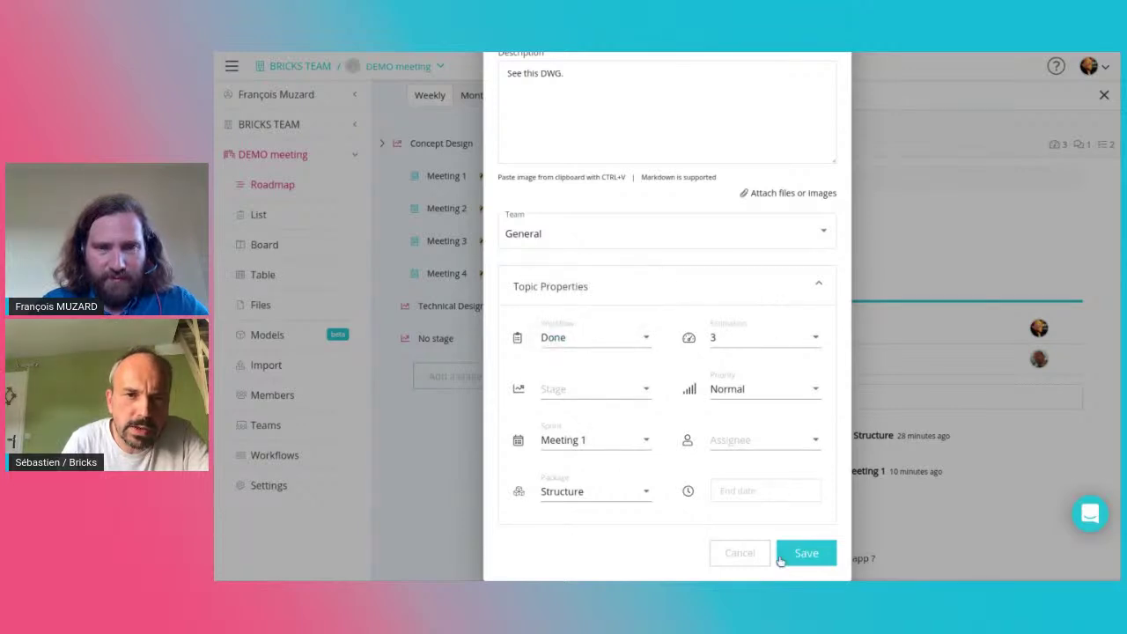
left_click(805, 554)
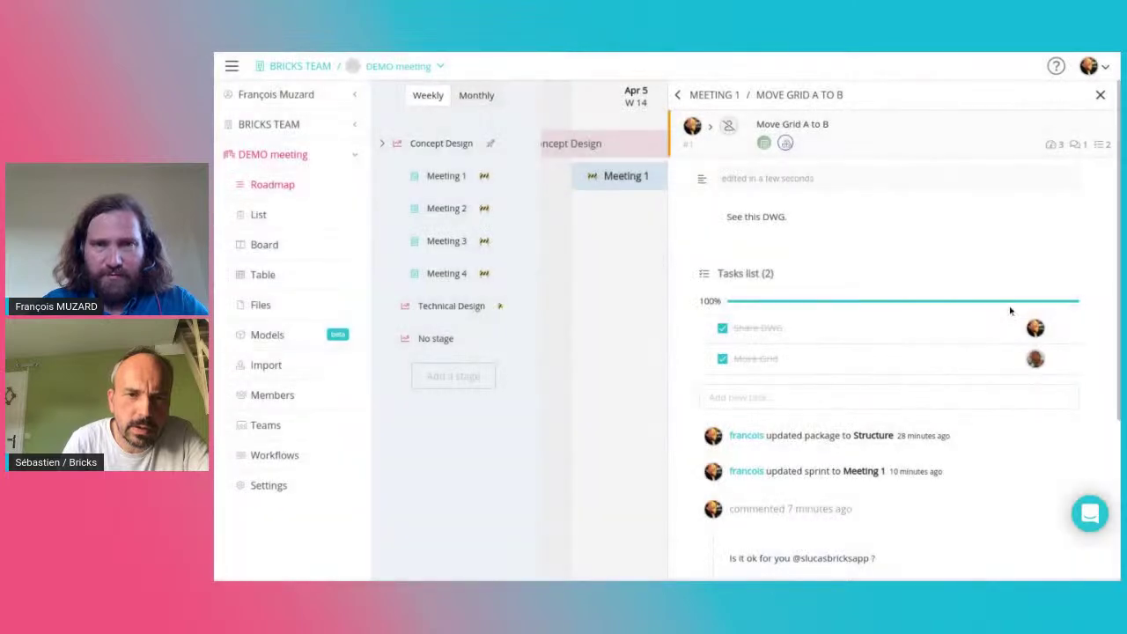
left_click(679, 97)
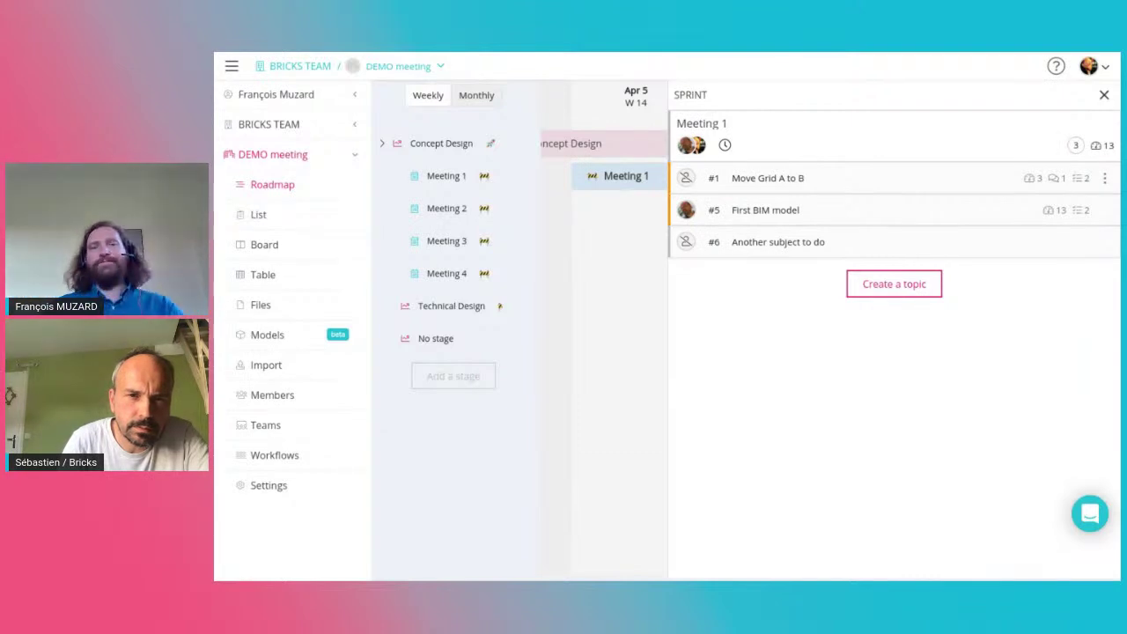
Post the comment "Ok for that subject." on the Move Grid A to B topic and return to the Meeting 1 sprint.
left_click(836, 182)
scroll(928, 315, "down", 2)
scroll(928, 316, "down", 2)
left_click(855, 451)
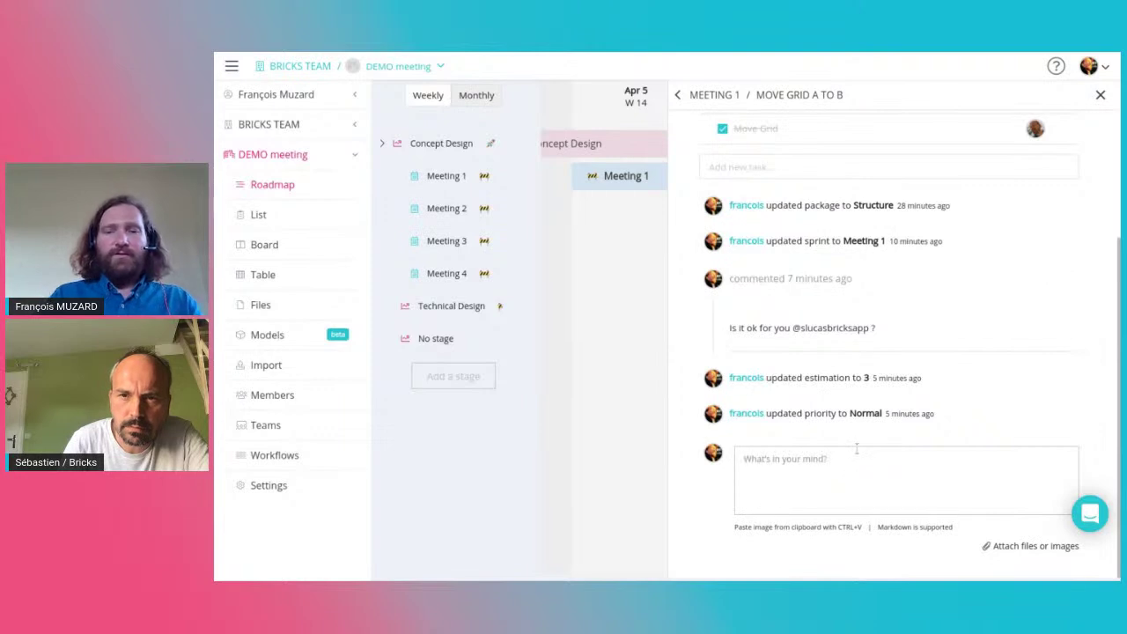
type("Ok")
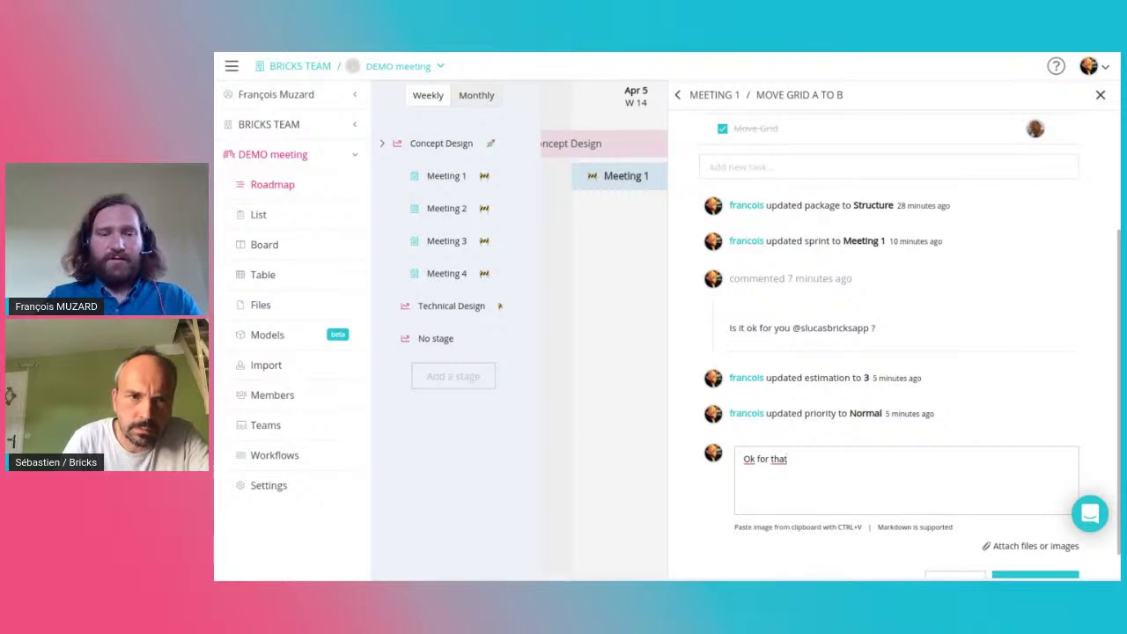
type("for that subject.")
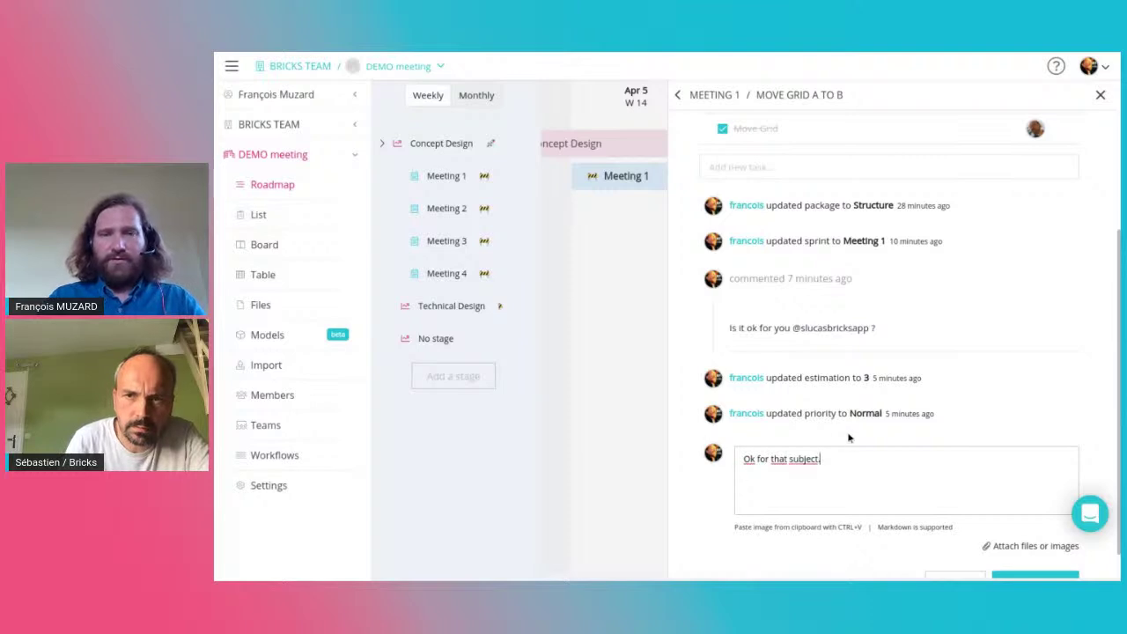
left_click(1027, 550)
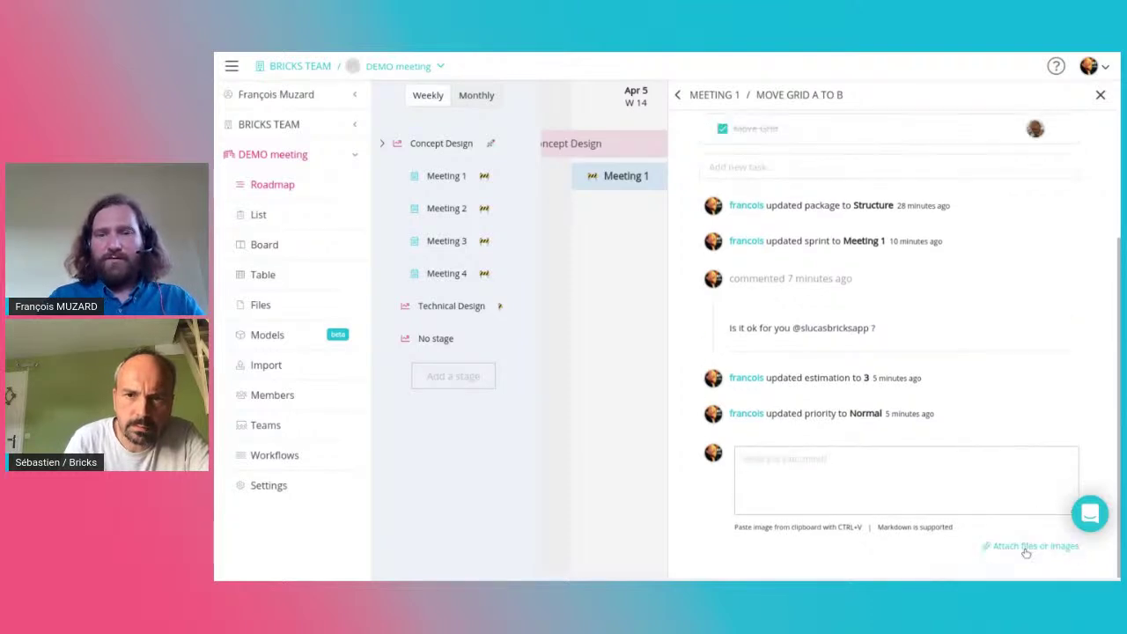
scroll(1048, 374, "up", 3)
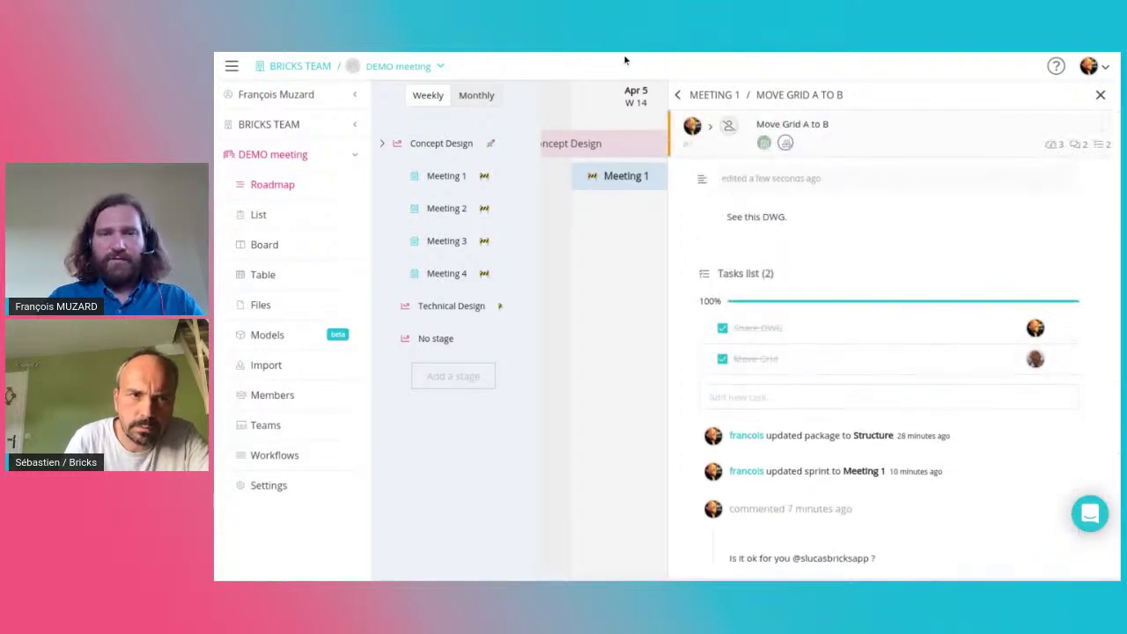
left_click(677, 95)
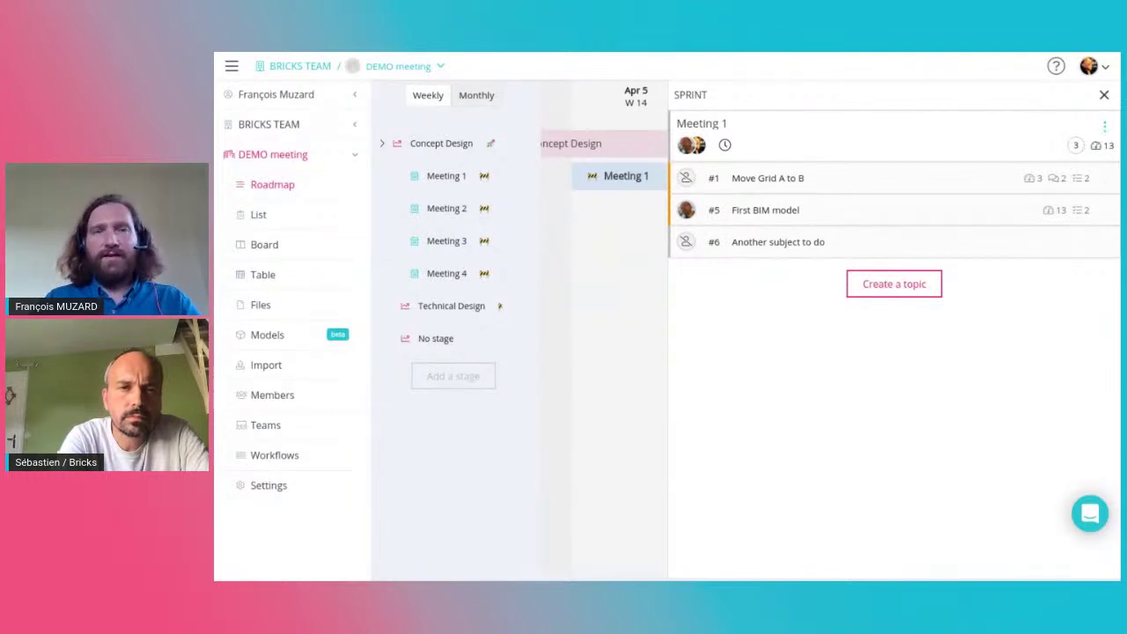
Start the Meeting 1 sprint and validate the start.
left_click(1104, 126)
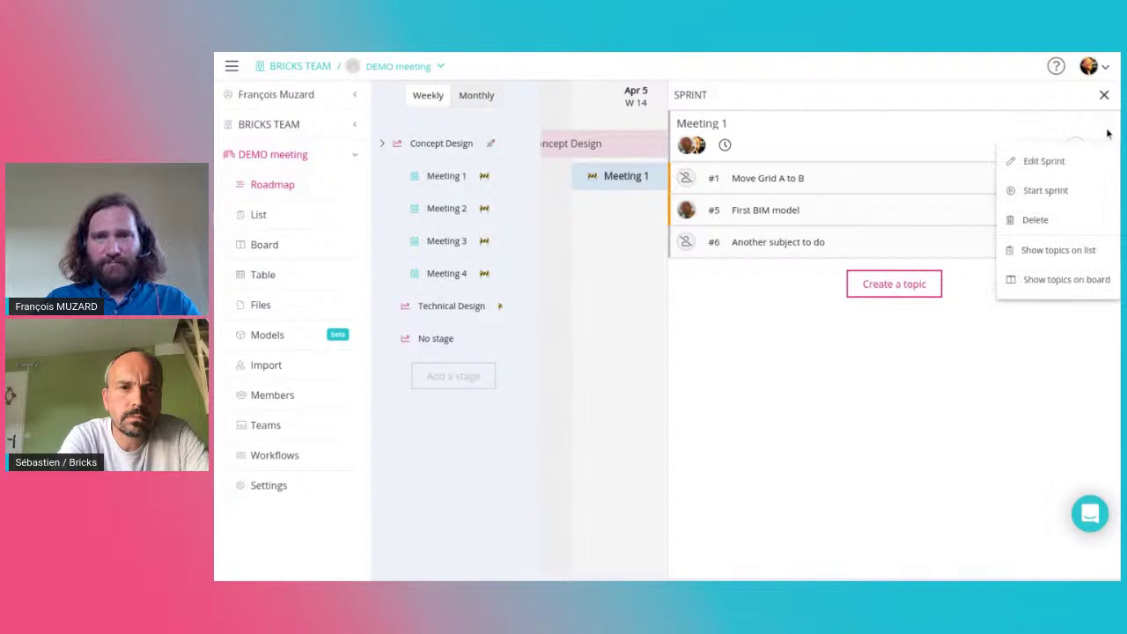
left_click(1034, 196)
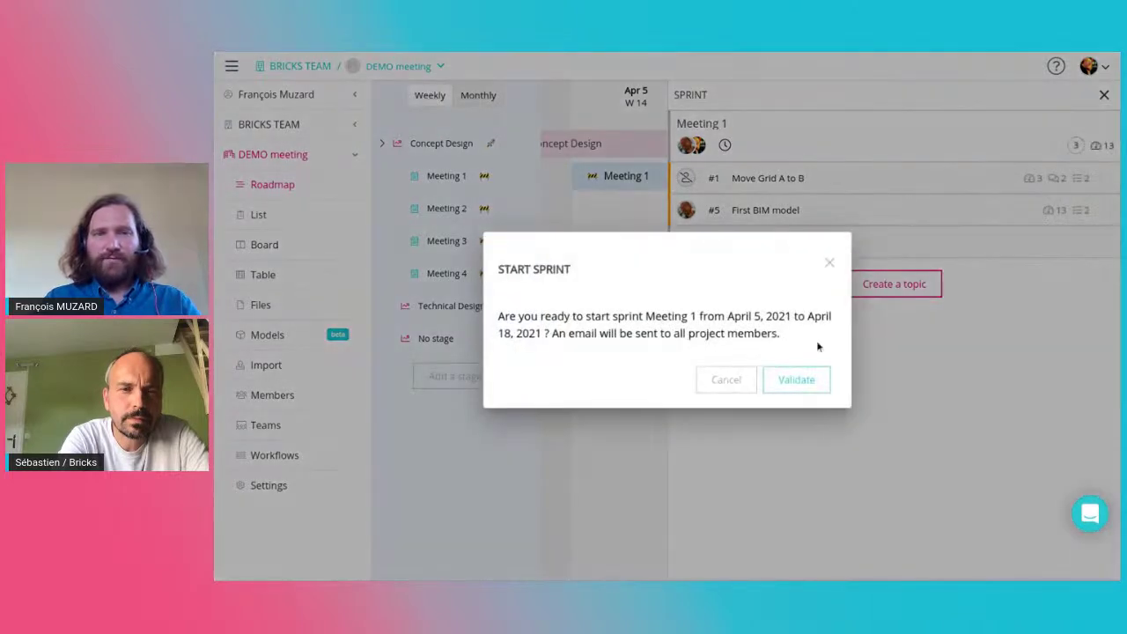
left_click(797, 383)
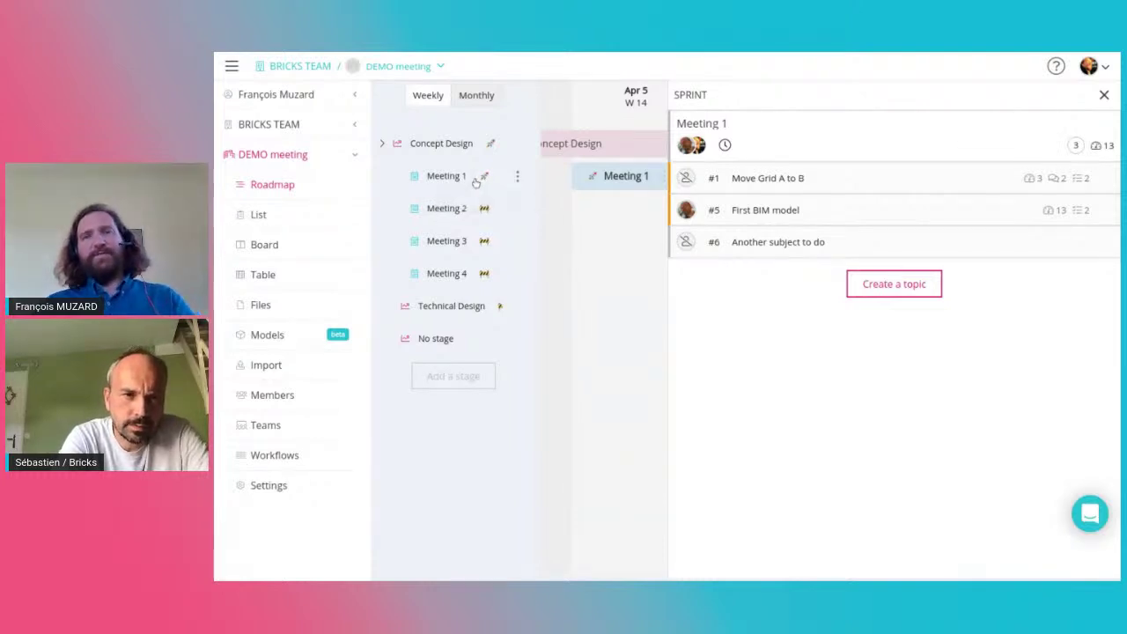
left_click(1103, 128)
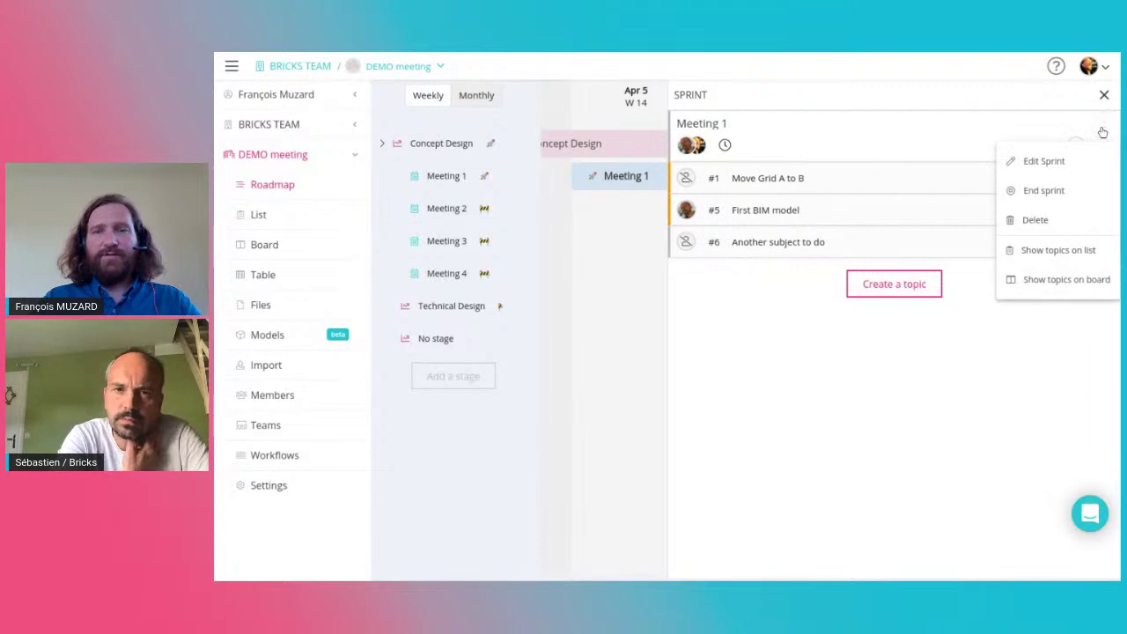
left_click(773, 180)
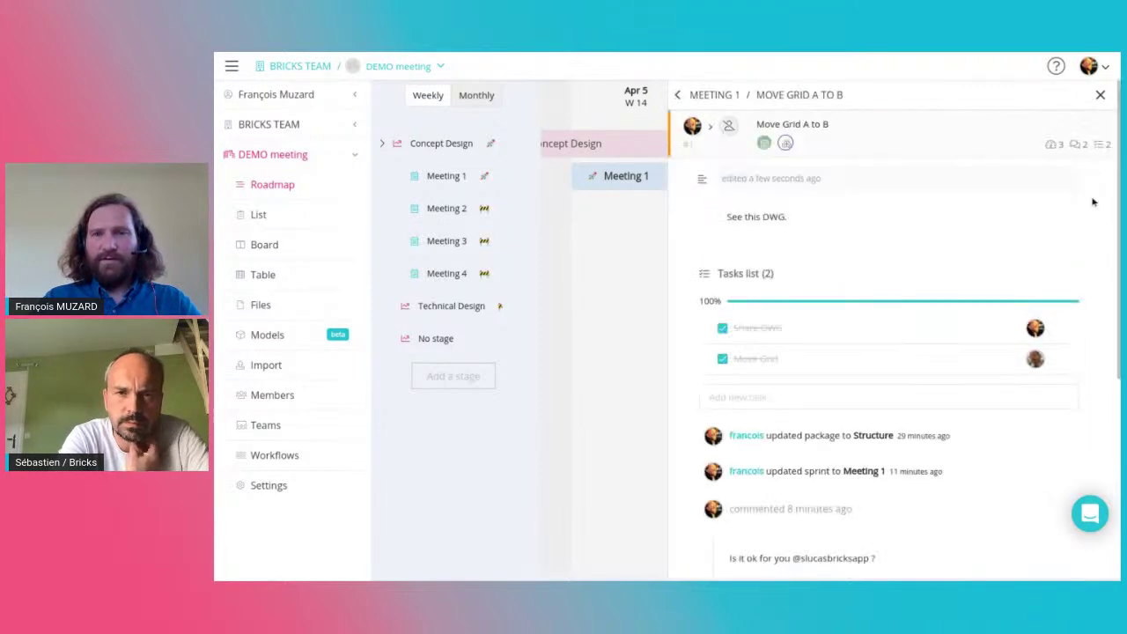
left_click(1104, 129)
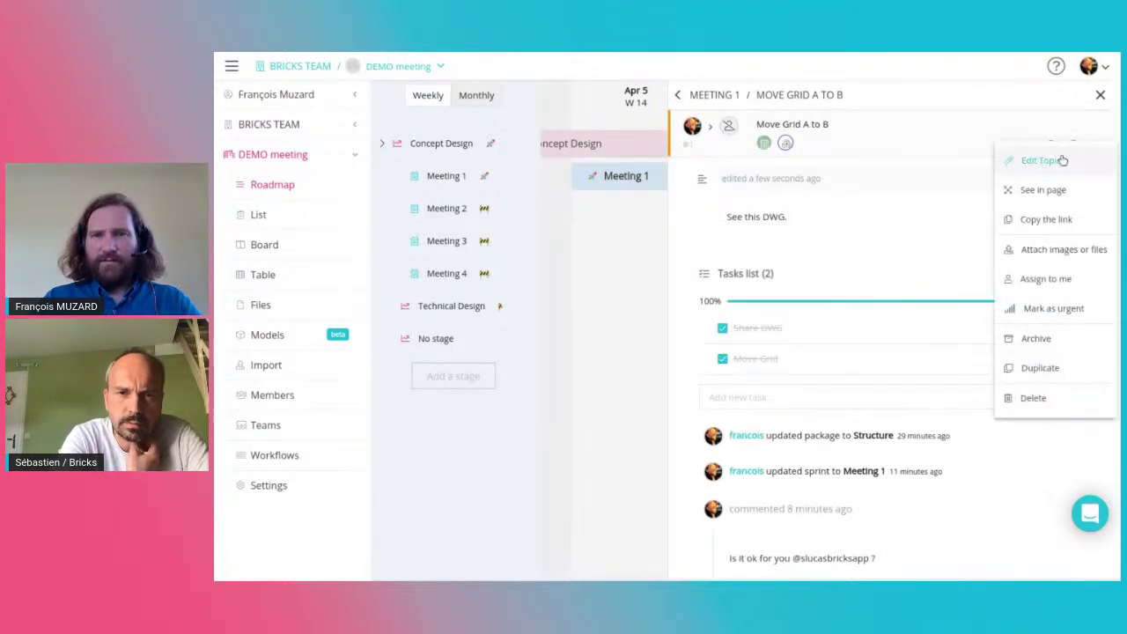
left_click(678, 95)
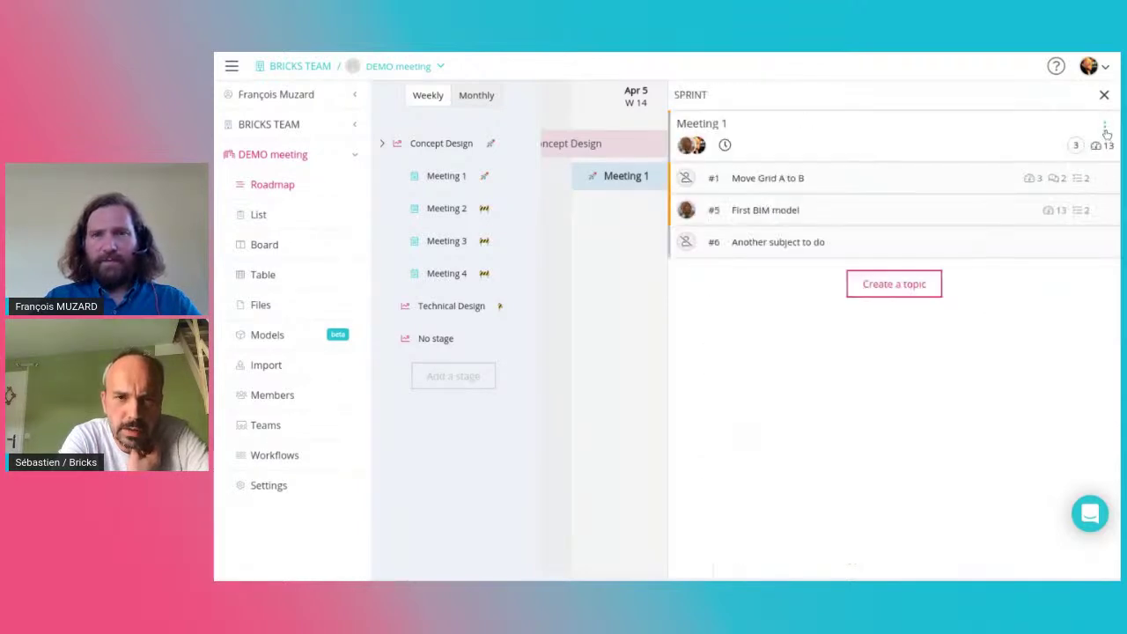
End the Meeting 1 sprint, moving its unfinished topics to the Meeting 2 sprint.
left_click(1103, 129)
left_click(1035, 195)
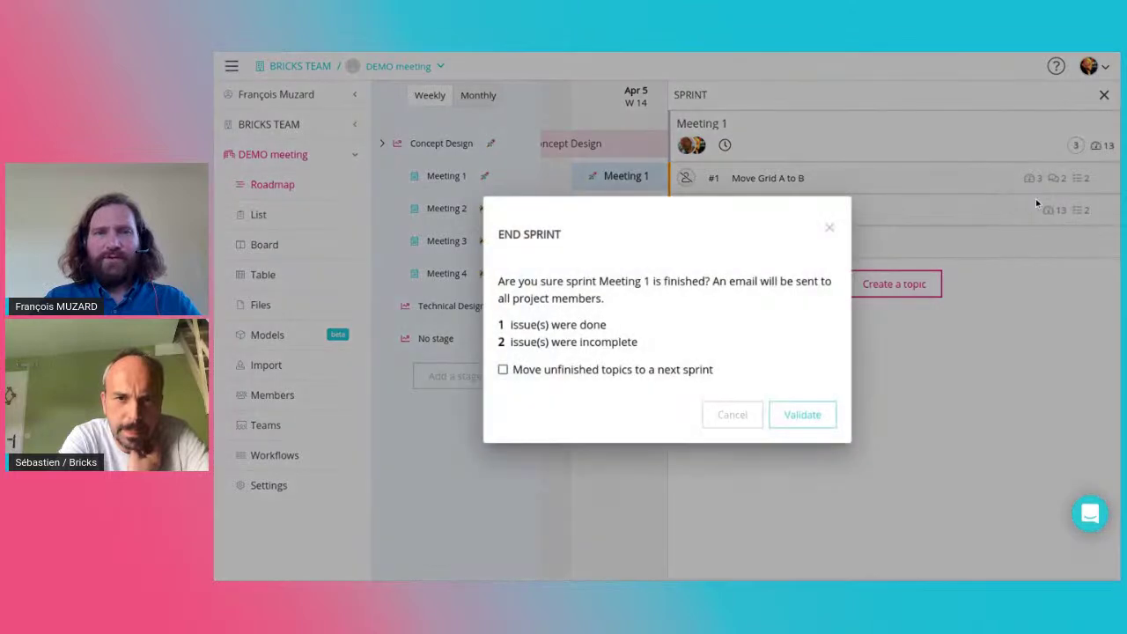
left_click(596, 374)
left_click(576, 388)
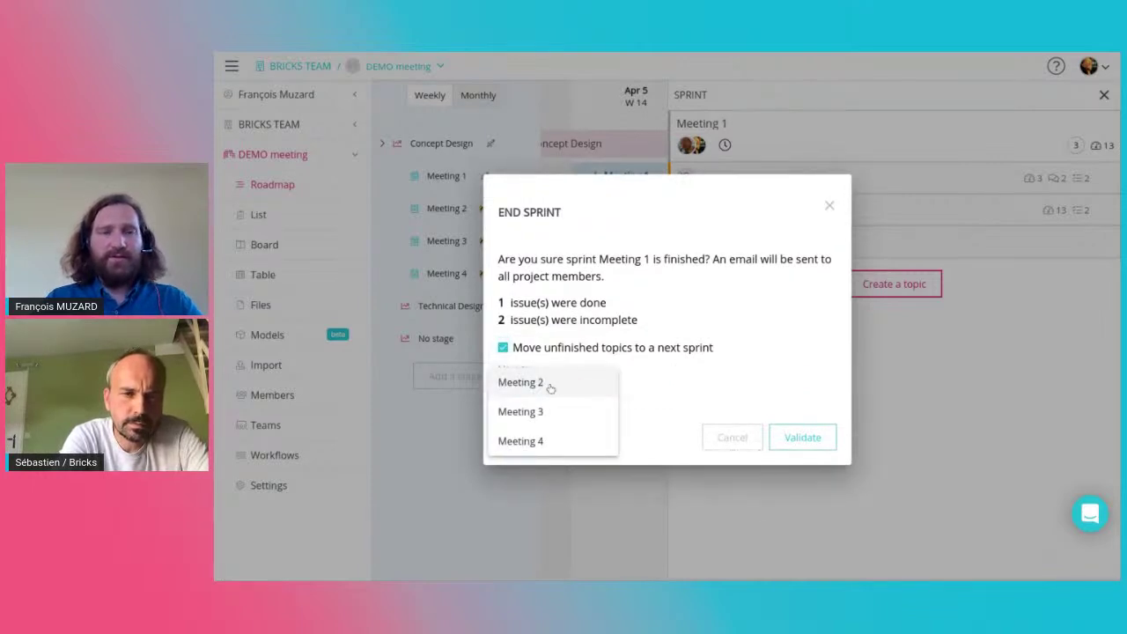
left_click(549, 386)
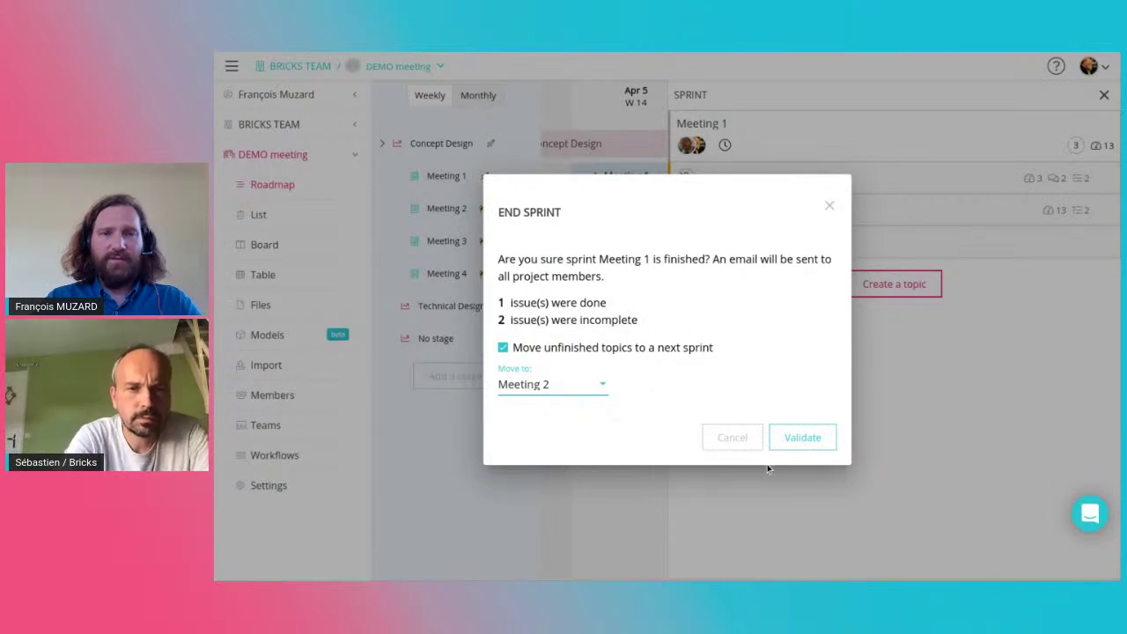
left_click(804, 438)
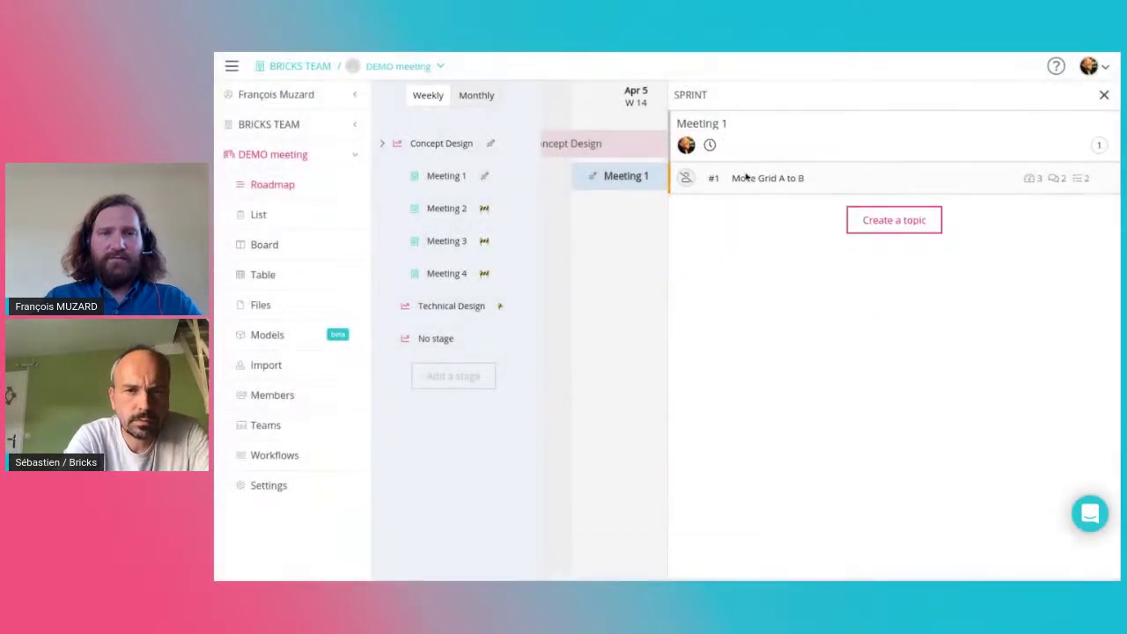
Close the Meeting 1 details and open the Meeting 2 sprint on the roadmap to check its topics.
left_click(1104, 95)
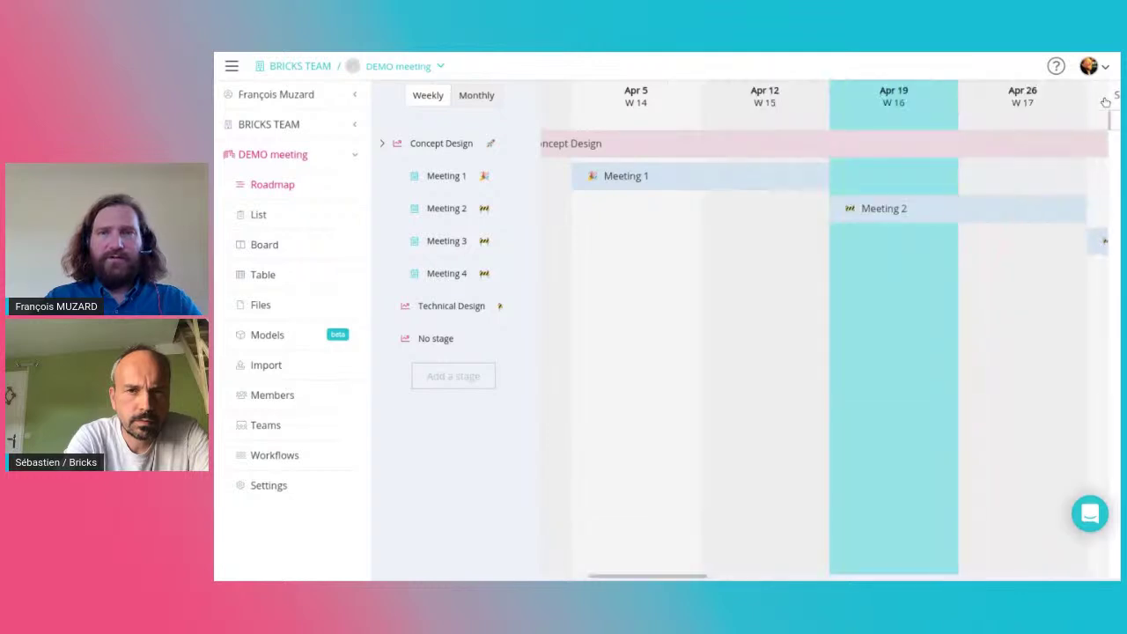
left_click(963, 214)
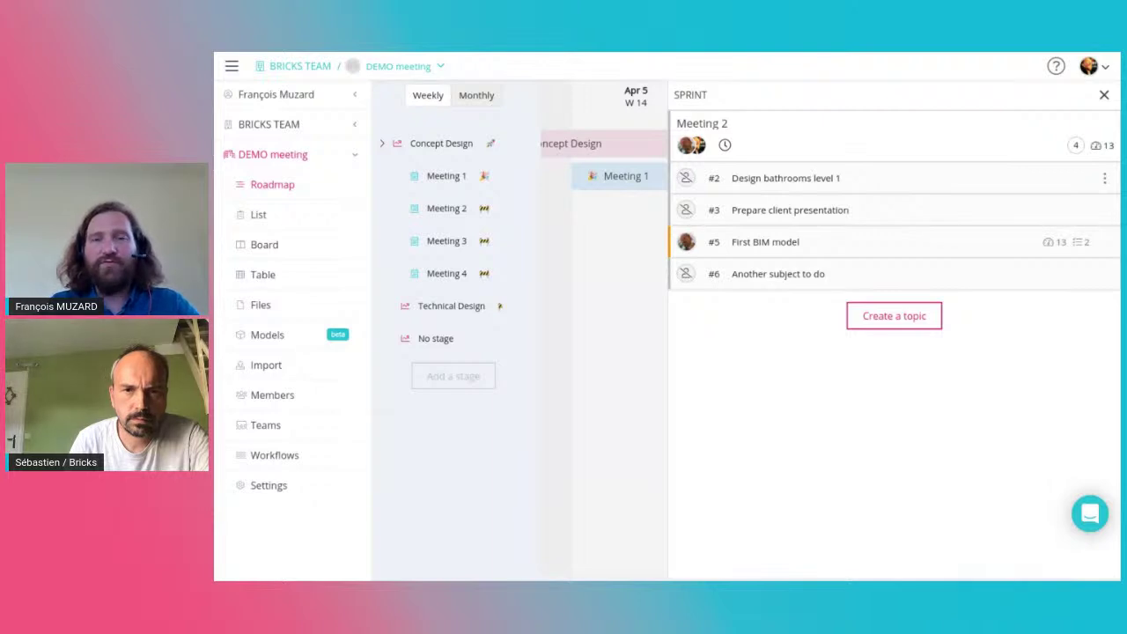
Check the details of the Design bathrooms level 1 topic and return to the Meeting 2 sprint.
left_click(881, 182)
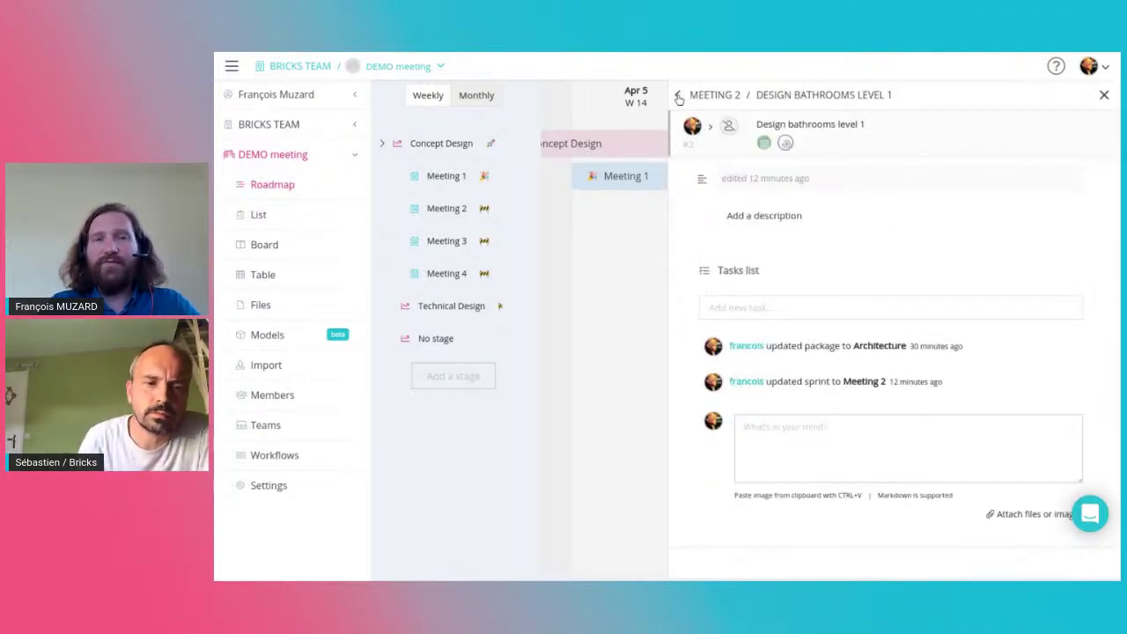
left_click(680, 97)
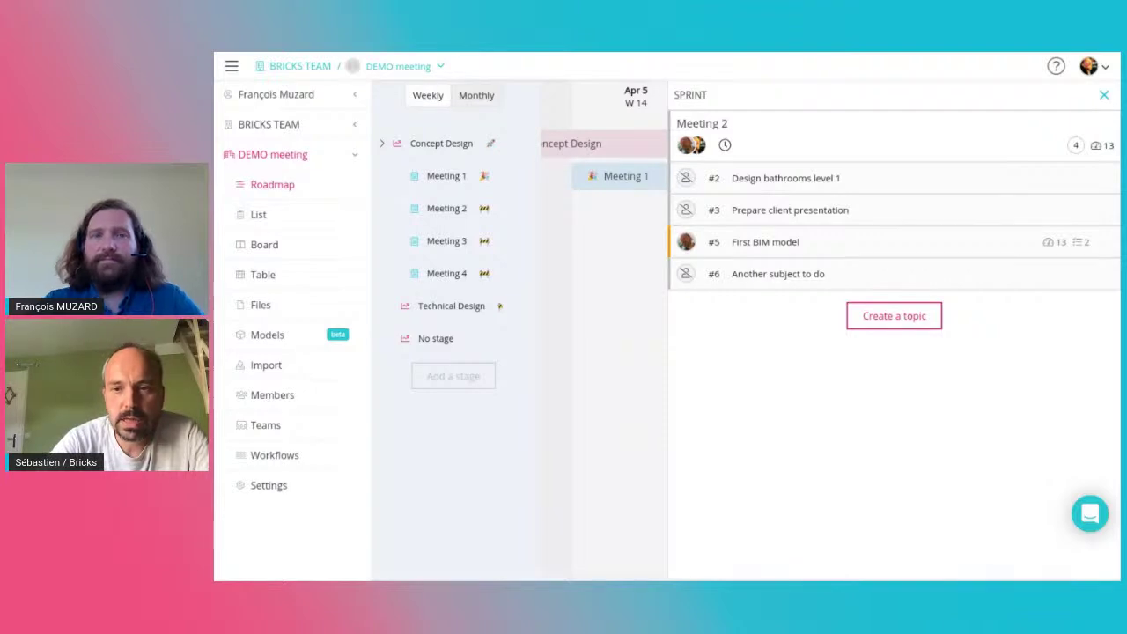
Switch the roadmap to the monthly scale and close the Meeting 2 sprint details to see the whole planning.
scroll(587, 264, "right", 5)
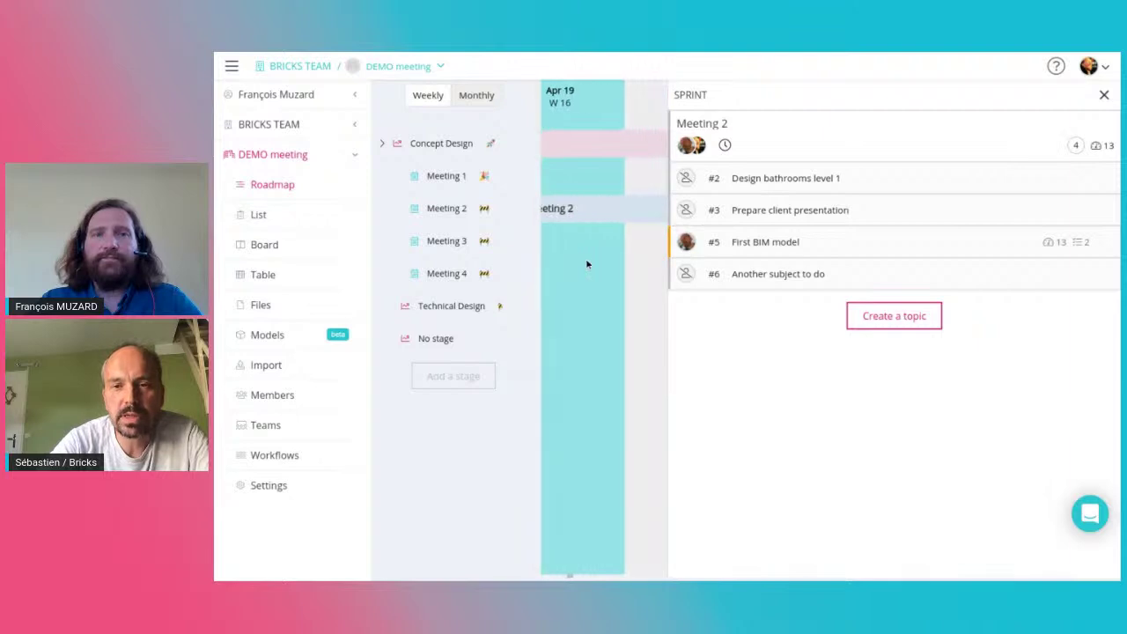
left_click(491, 98)
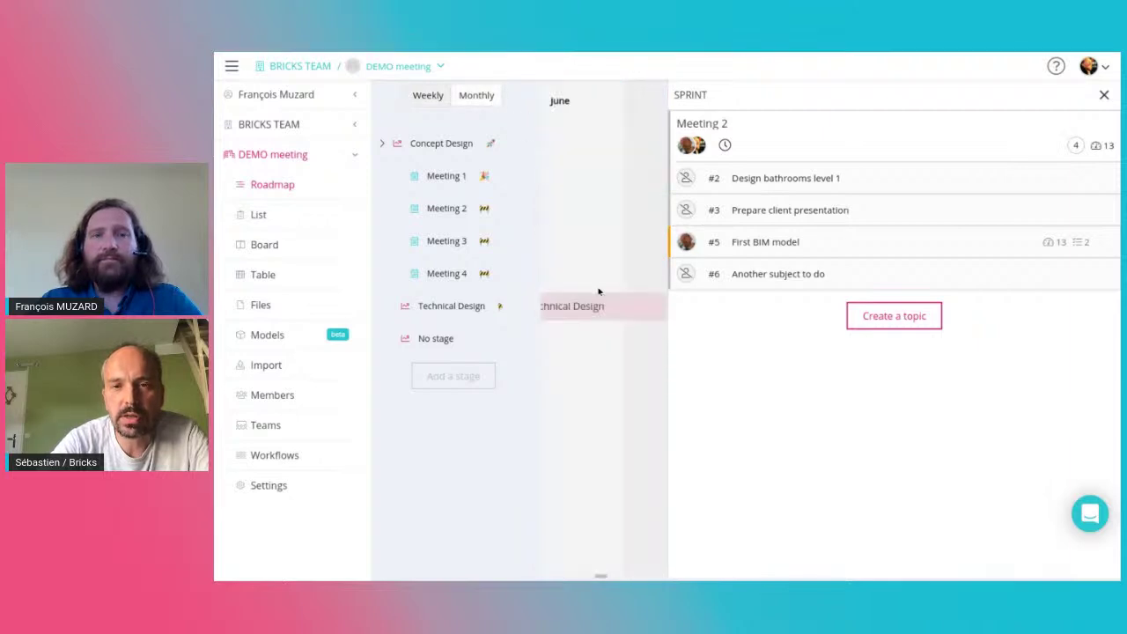
scroll(598, 292, "left", 5)
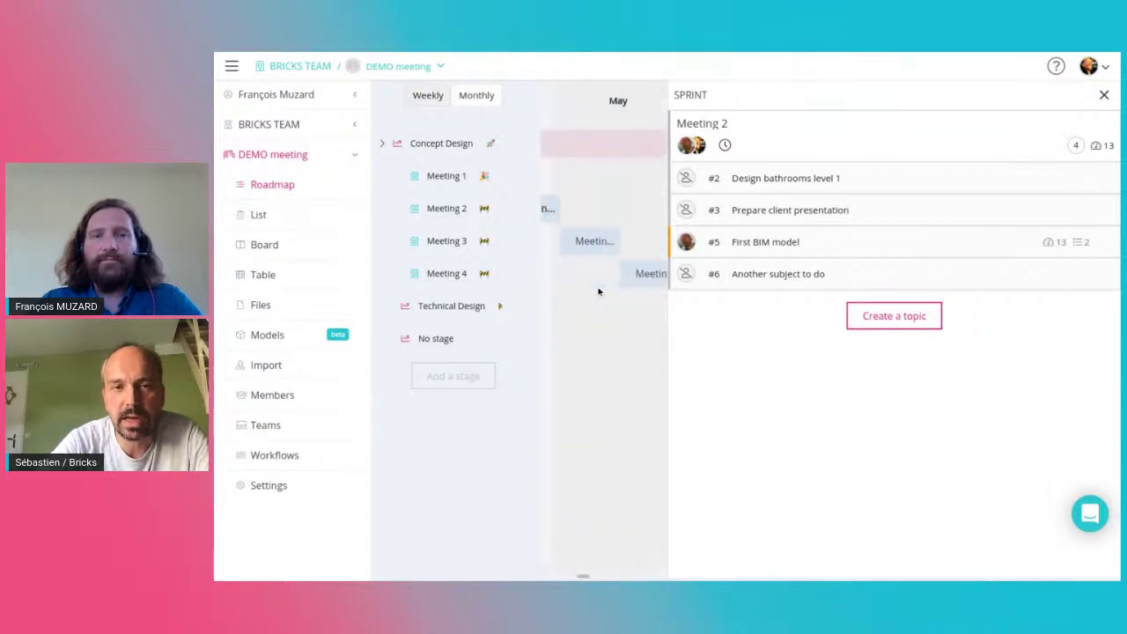
scroll(598, 292, "left", 2)
scroll(598, 292, "right", 1)
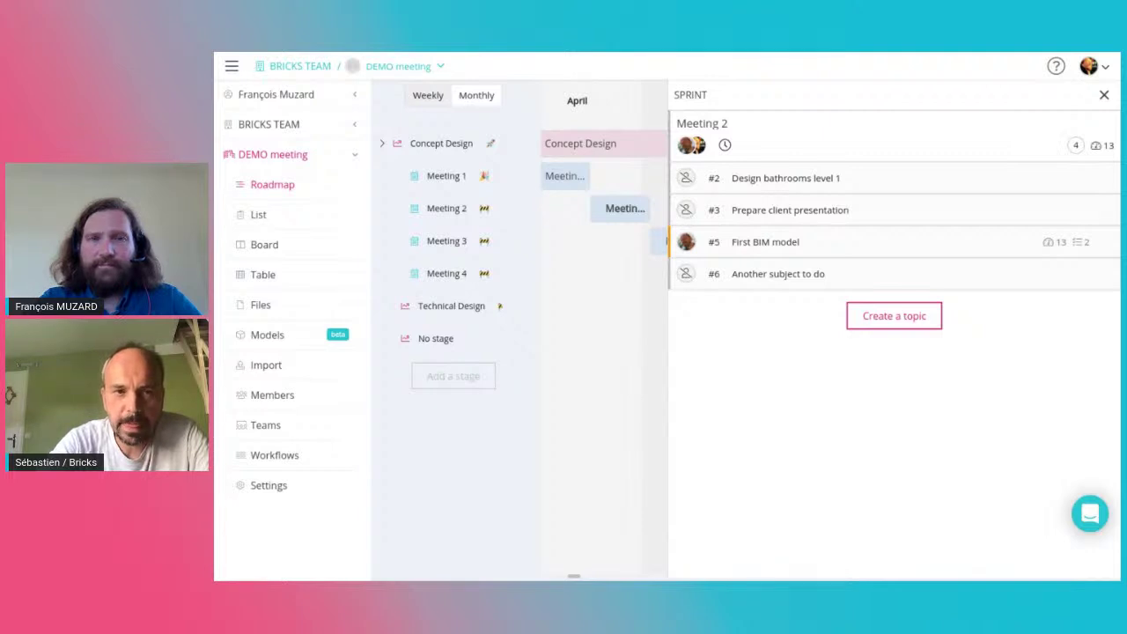
double_click(693, 95)
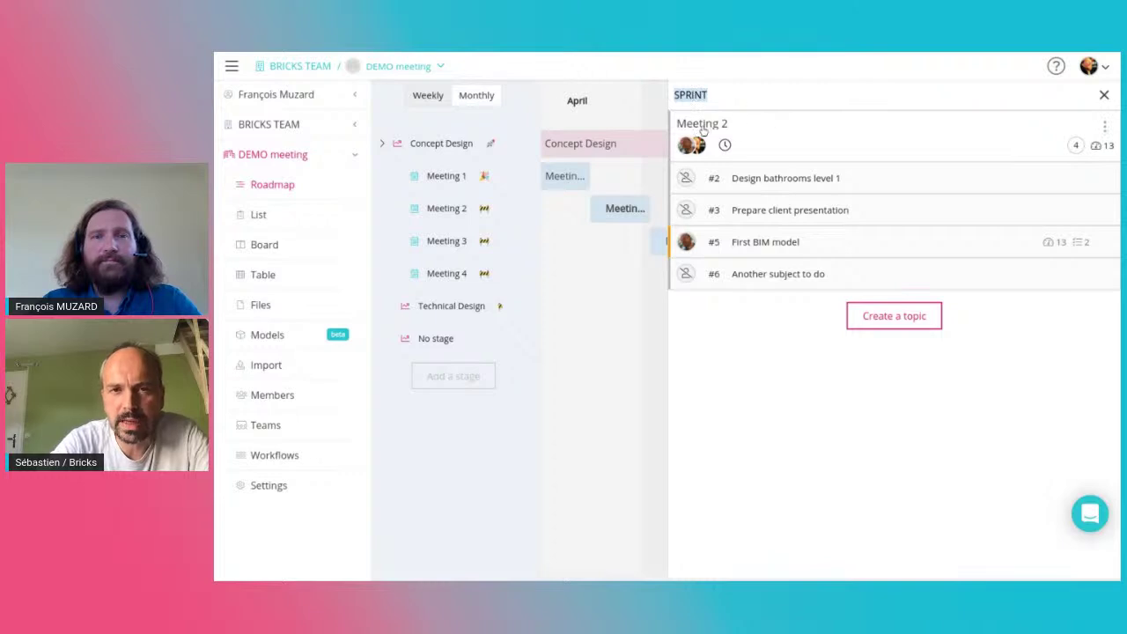
left_click(695, 94)
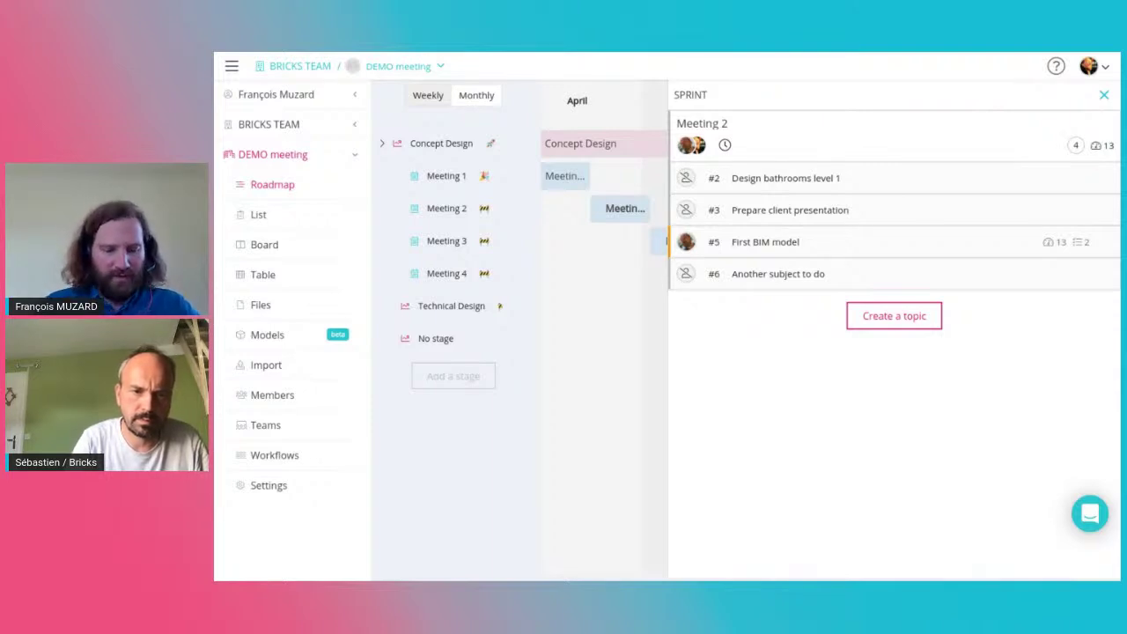
left_click(1104, 94)
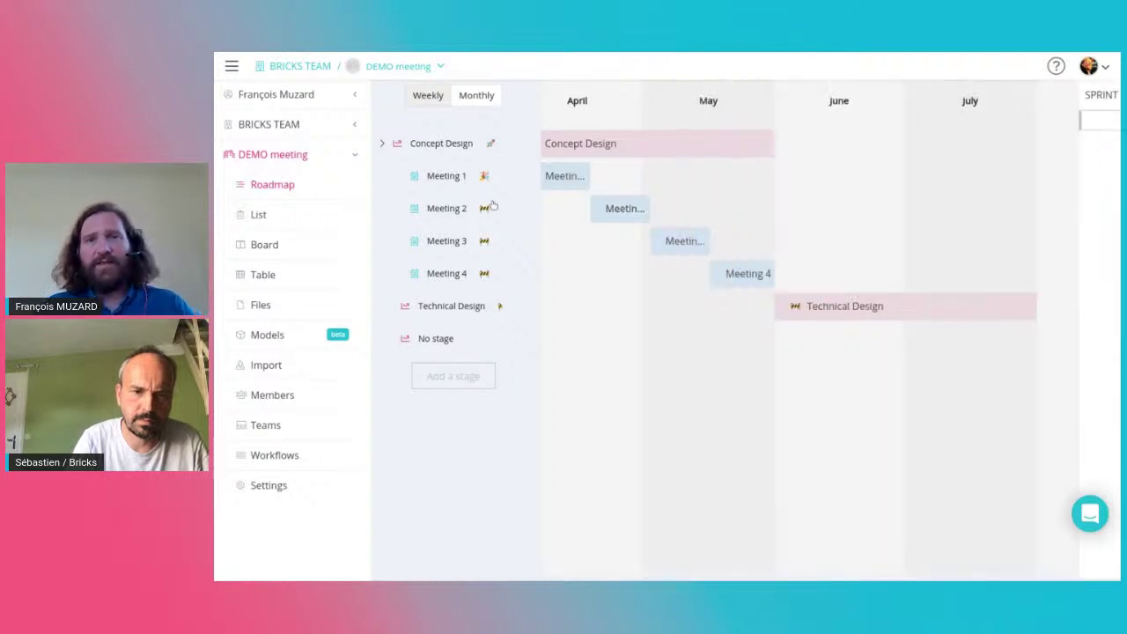
Open the project's topic list and filter the open topics by the Meeting 2 sprint.
left_click(263, 216)
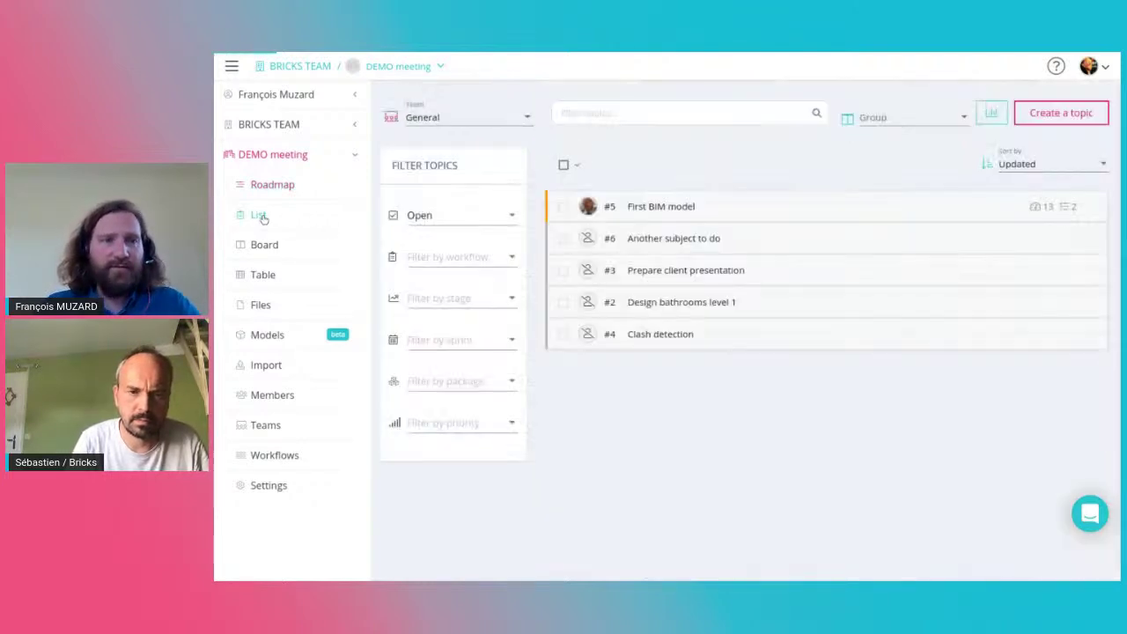
left_click(446, 300)
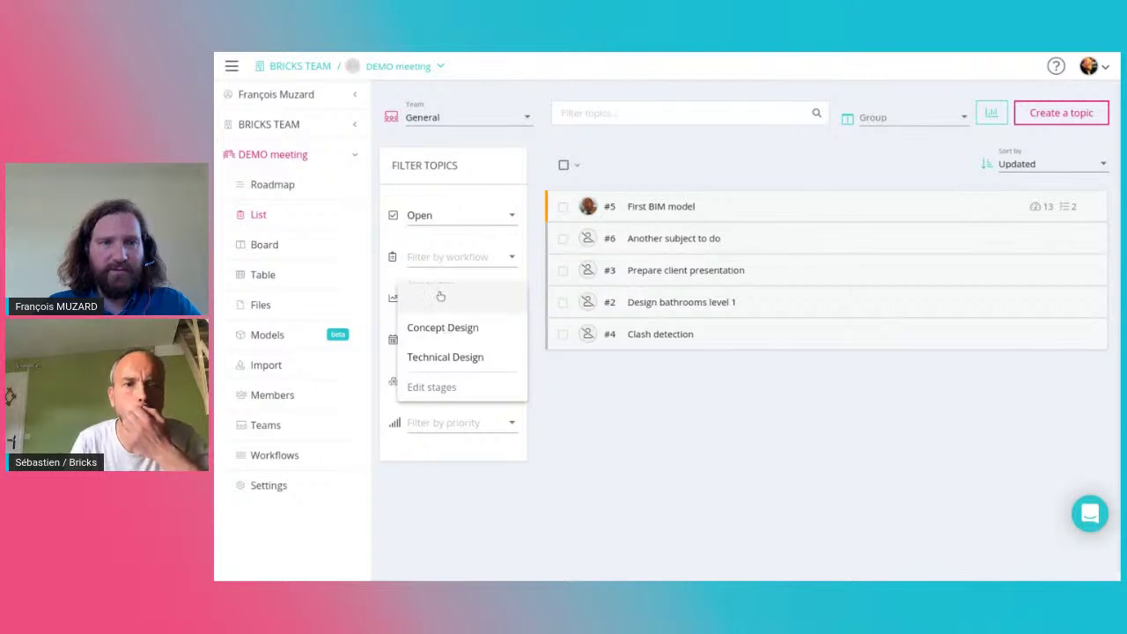
left_click(451, 299)
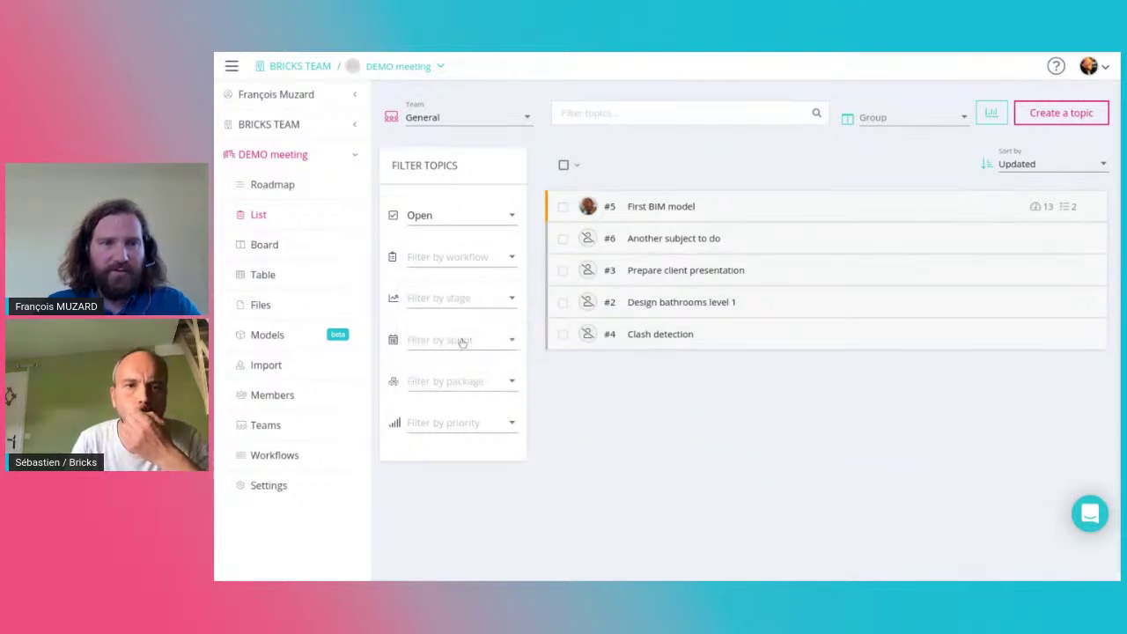
left_click(462, 342)
left_click(443, 370)
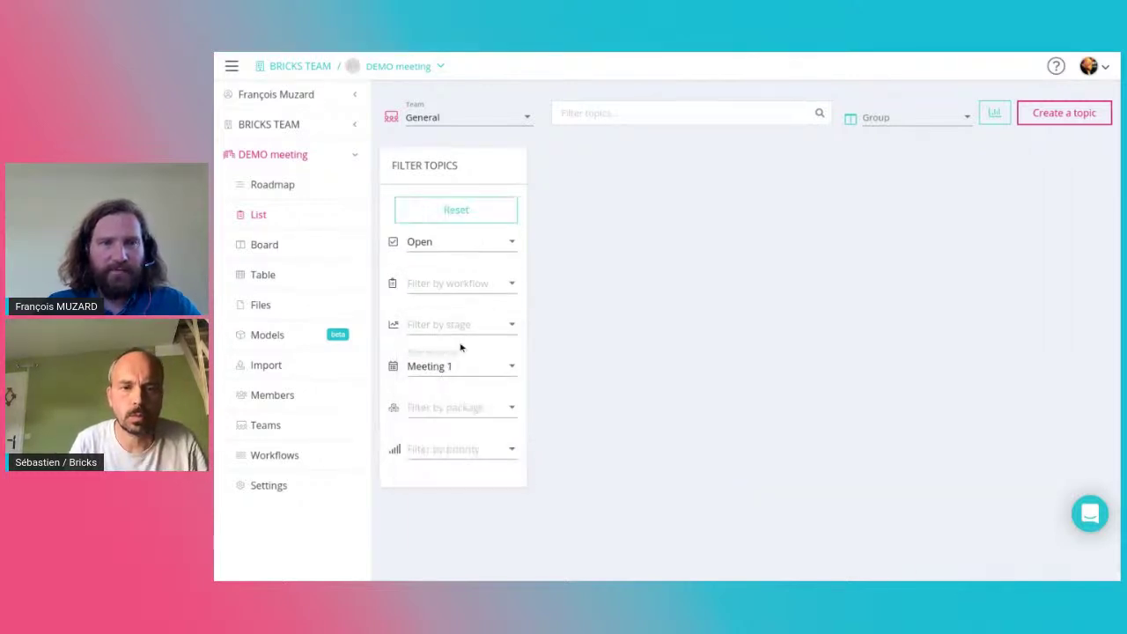
left_click(443, 369)
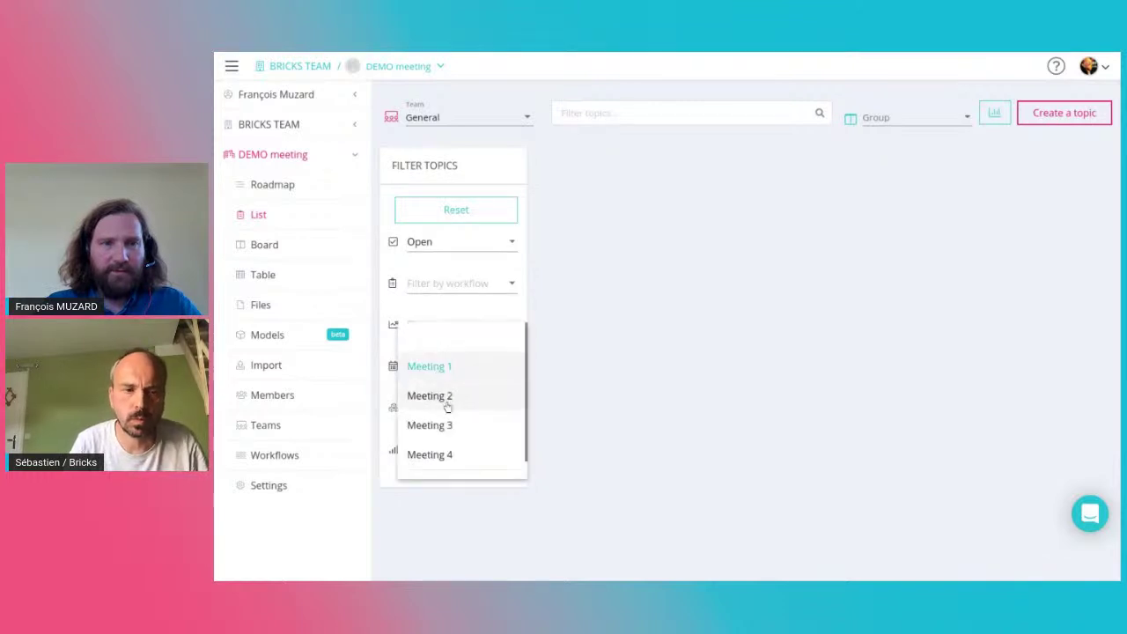
left_click(446, 398)
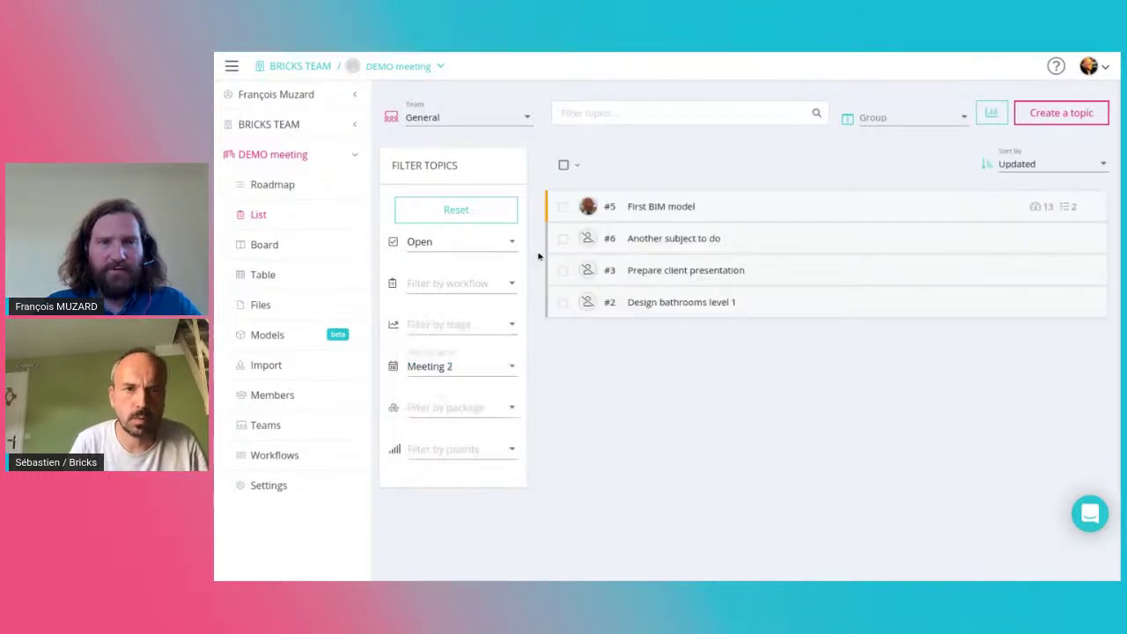
Select all the filtered Meeting 2 topics and export them to PDF.
left_click(564, 164)
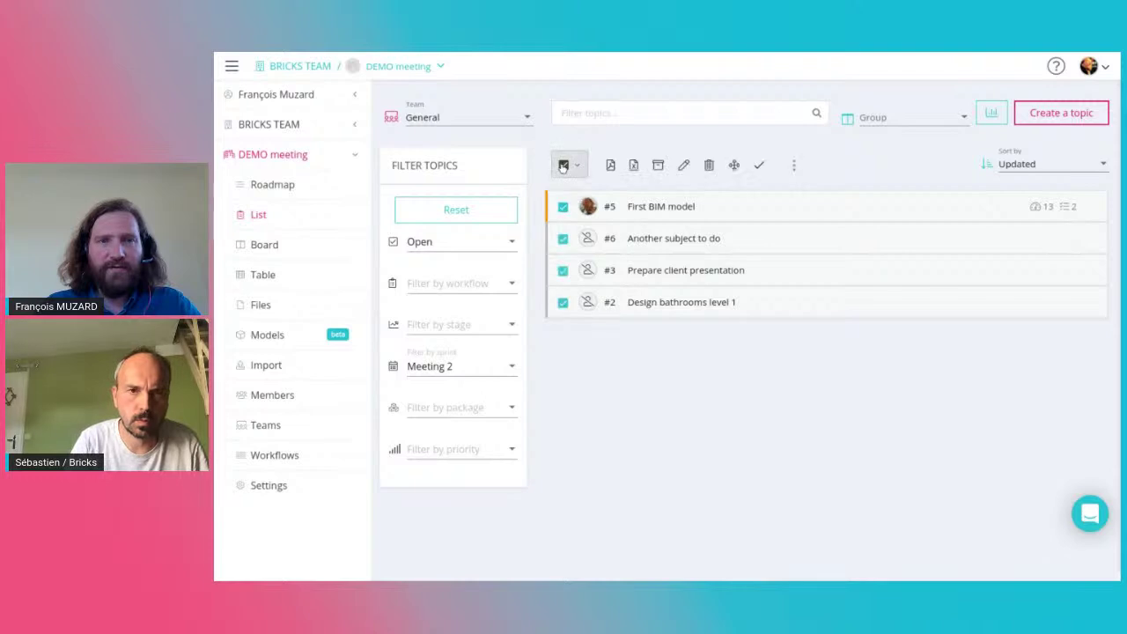
left_click(611, 166)
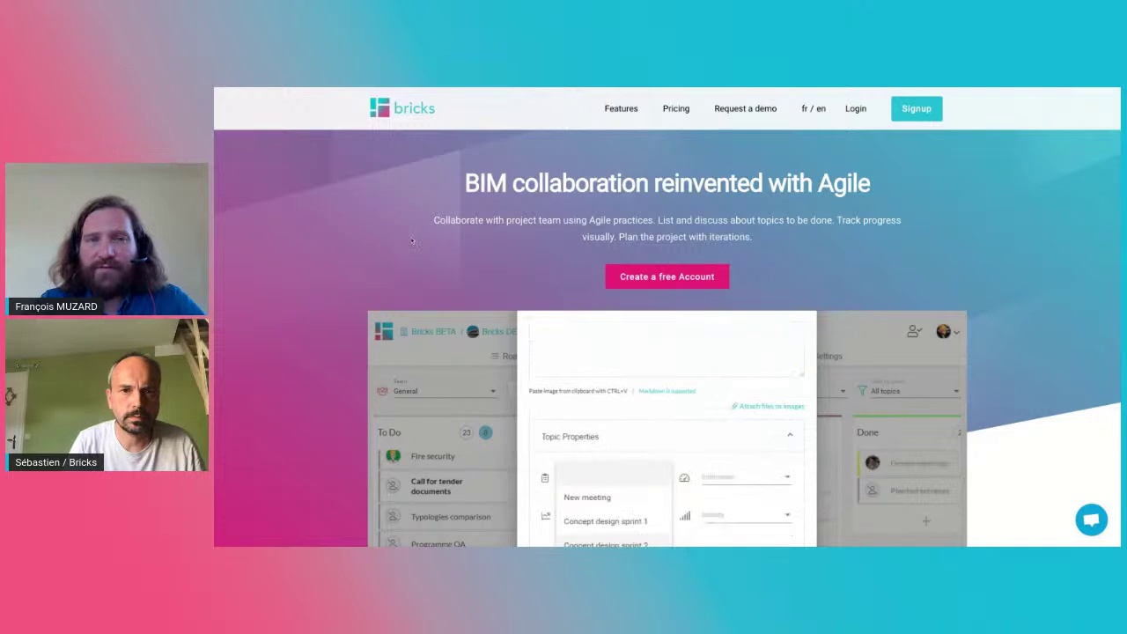
Examine the Bricks website's home page from the introduction through the agile approaches to the product screens section.
scroll(411, 240, "down", 2)
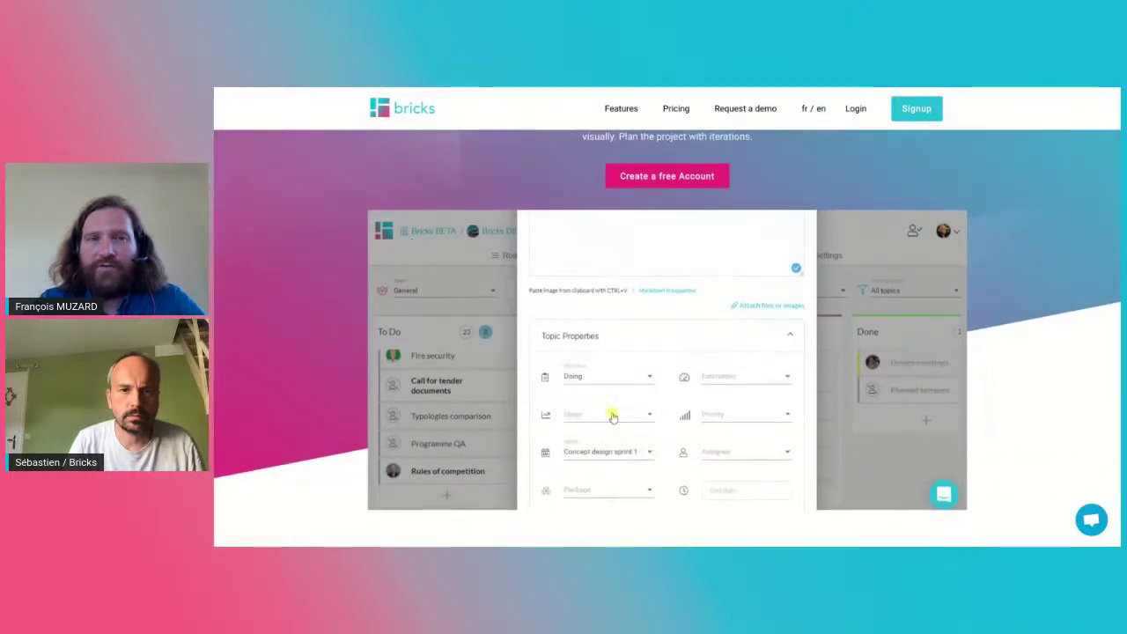
scroll(674, 324, "down", 4)
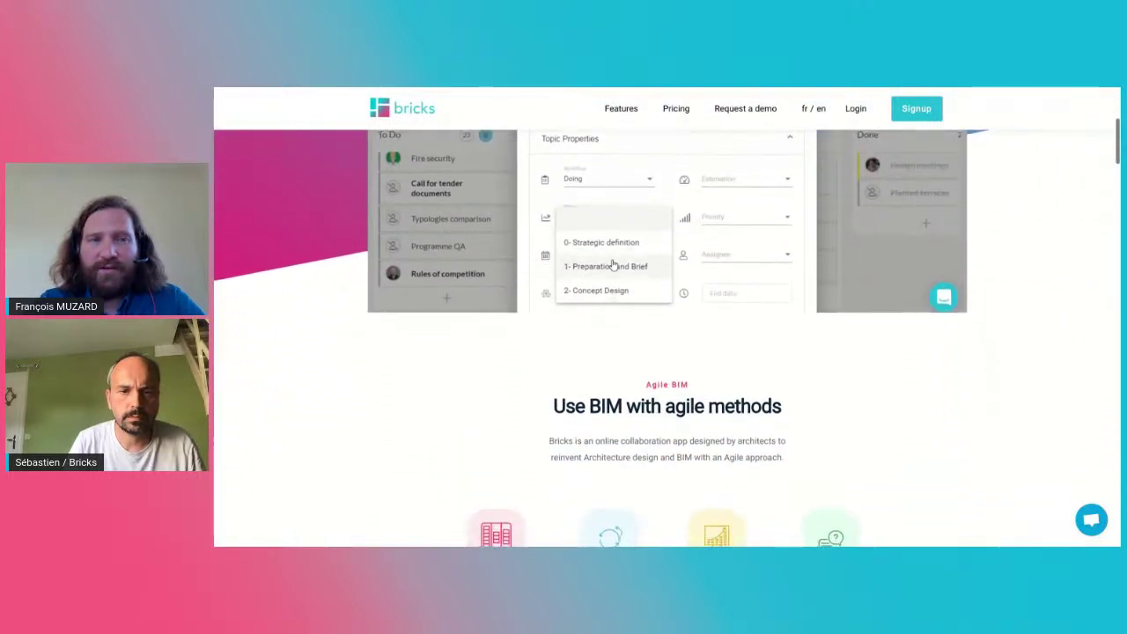
scroll(613, 265, "down", 4)
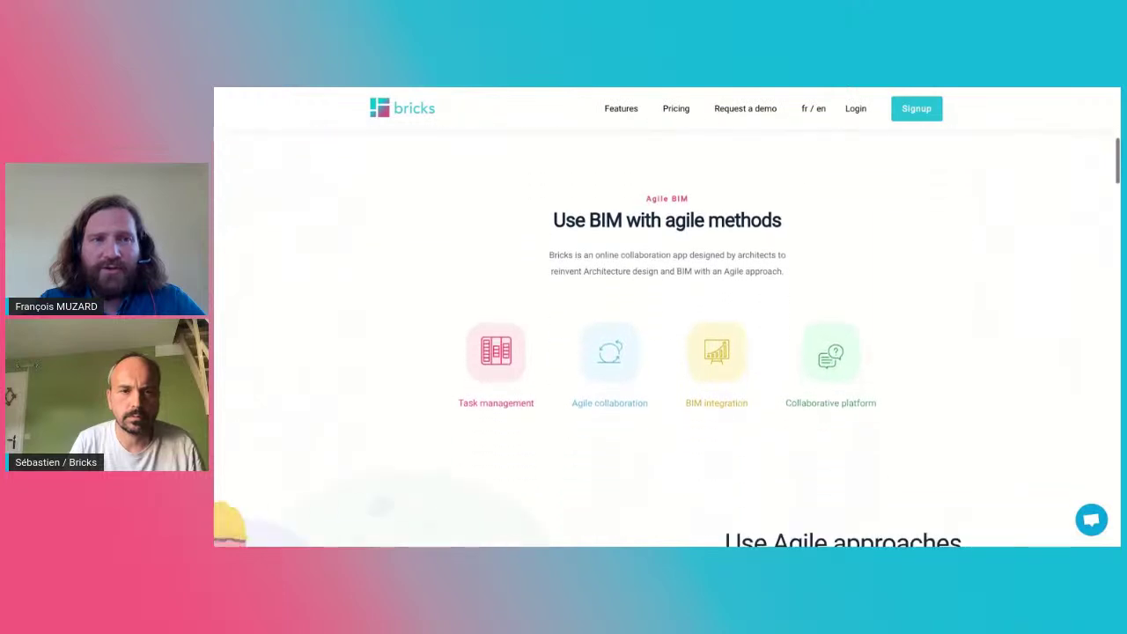
scroll(666, 334, "down", 5)
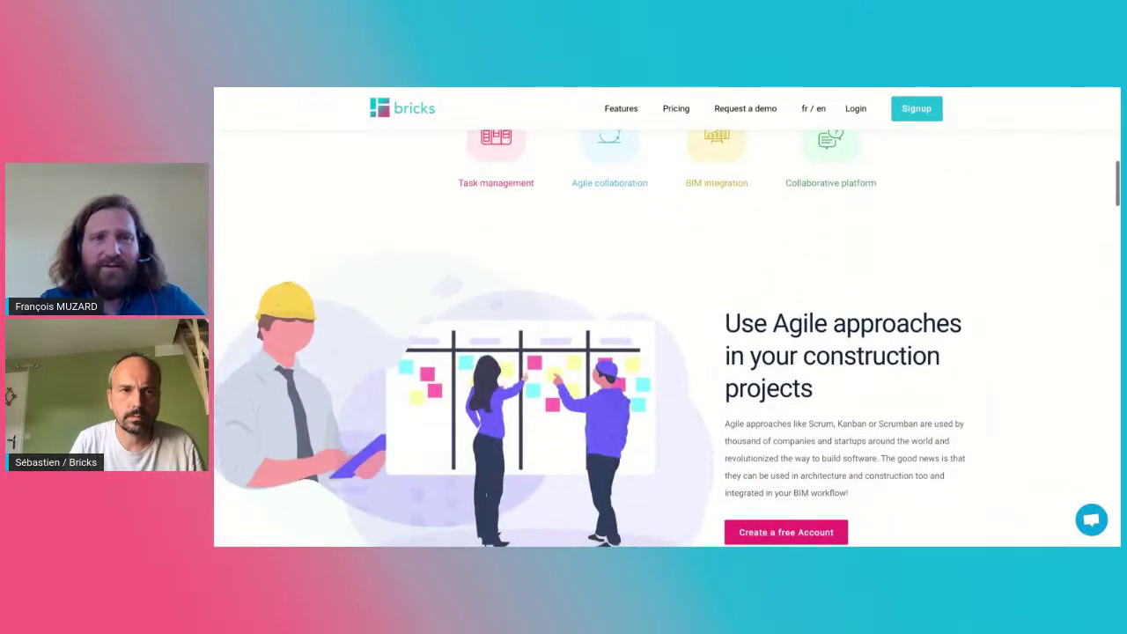
scroll(667, 317, "down", 3)
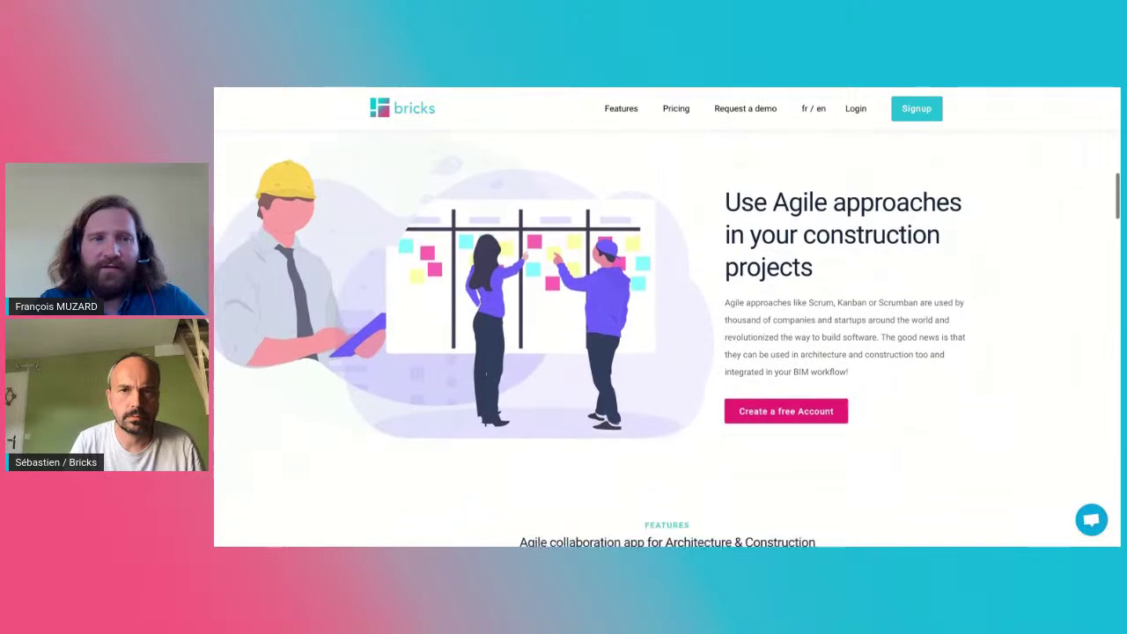
scroll(667, 335, "down", 5)
scroll(412, 219, "down", 11)
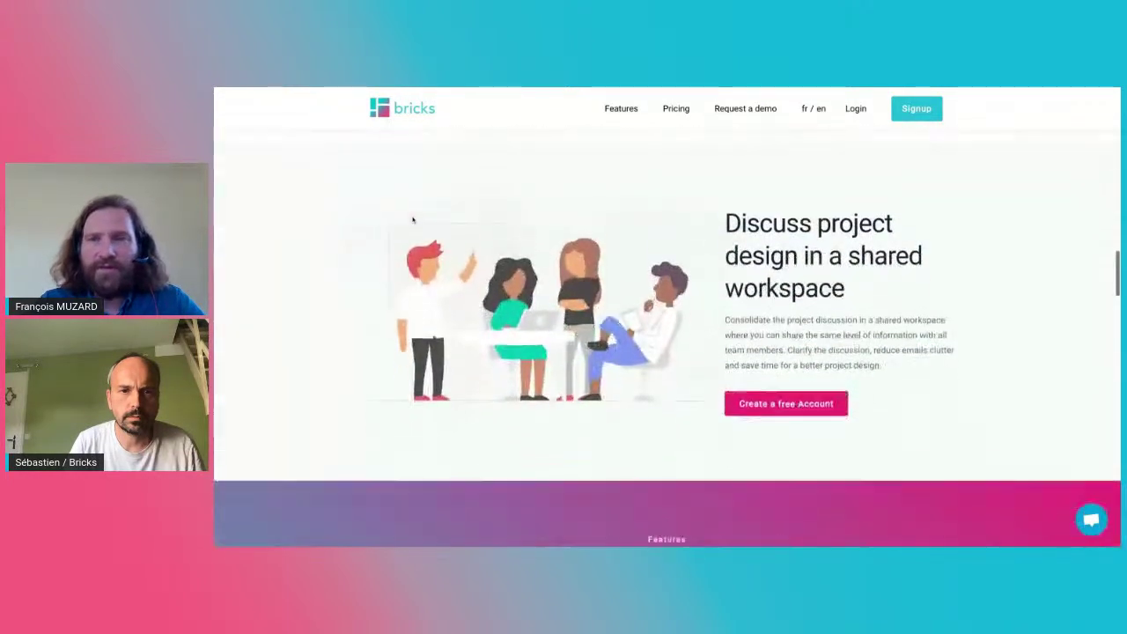
scroll(412, 219, "down", 5)
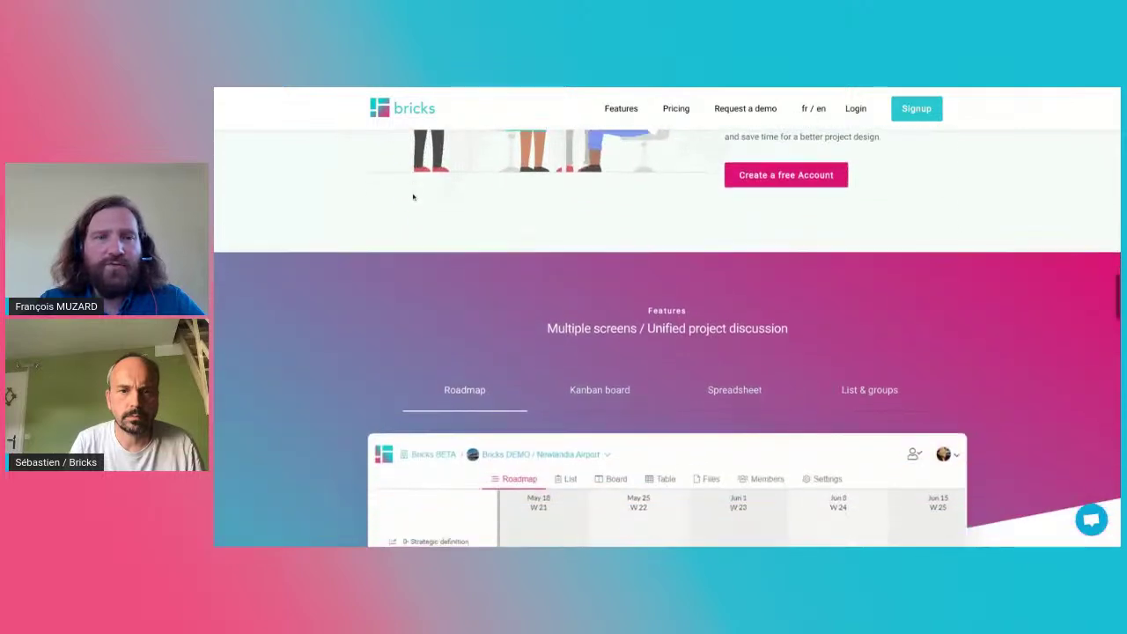
scroll(412, 195, "down", 4)
scroll(546, 187, "down", 2)
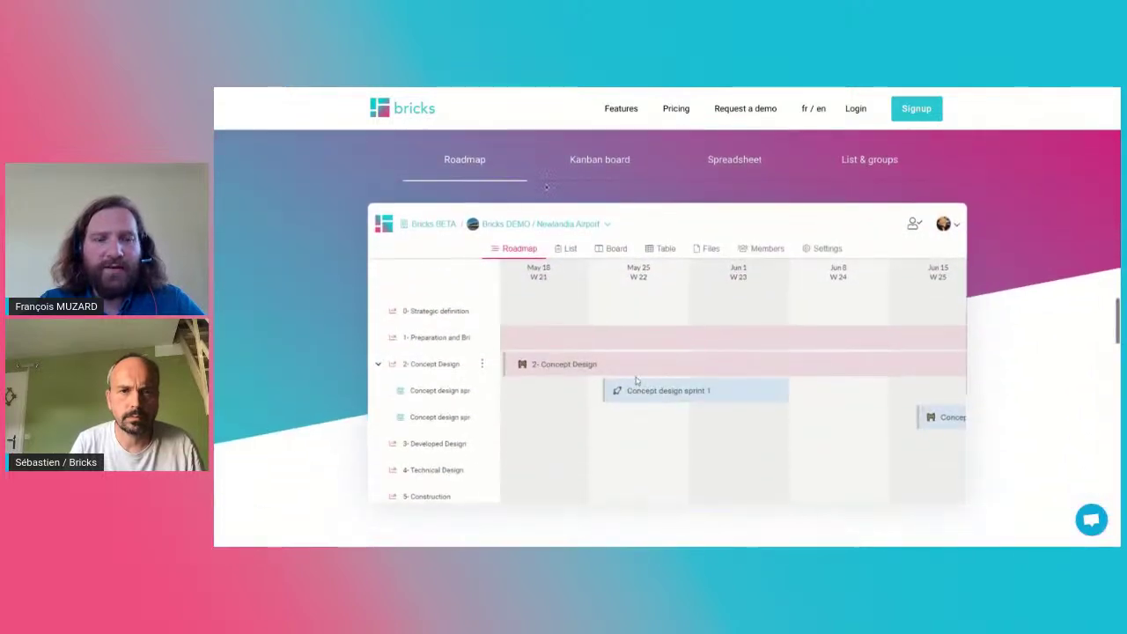
View the Kanban board and Spreadsheet previews in the Multiple screens / Unified project discussion section.
left_click(583, 168)
scroll(723, 172, "up", 6)
scroll(723, 172, "down", 5)
left_click(727, 166)
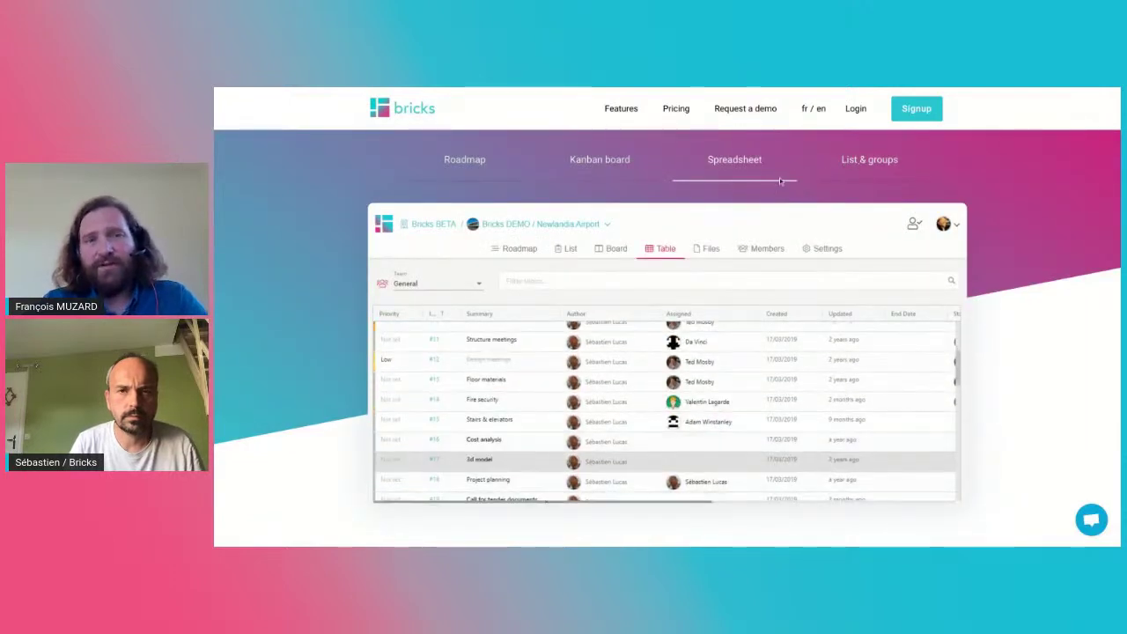
Review the subscription pricing, client testimonials and frequently asked questions, and return to the start of the home page.
scroll(583, 341, "down", 3)
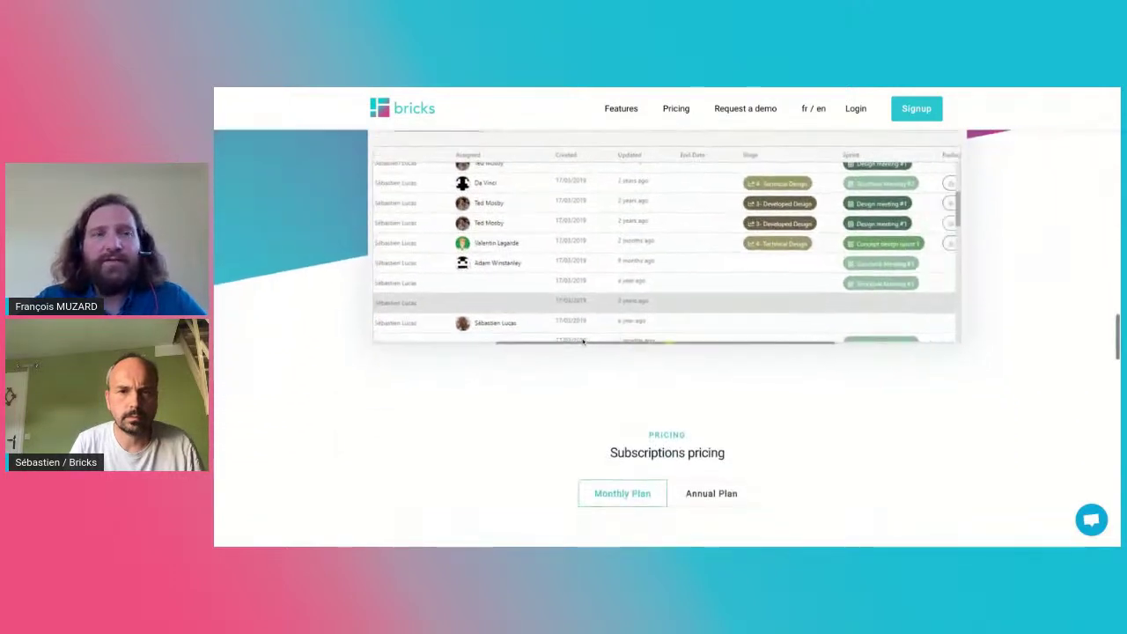
scroll(583, 341, "down", 2)
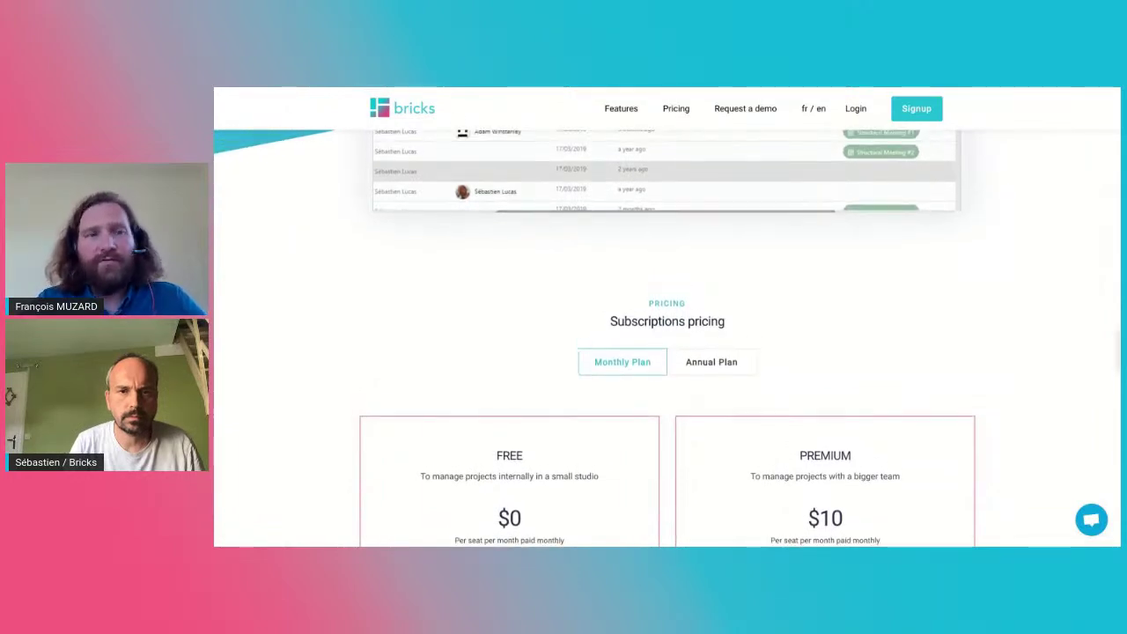
scroll(666, 337, "down", 4)
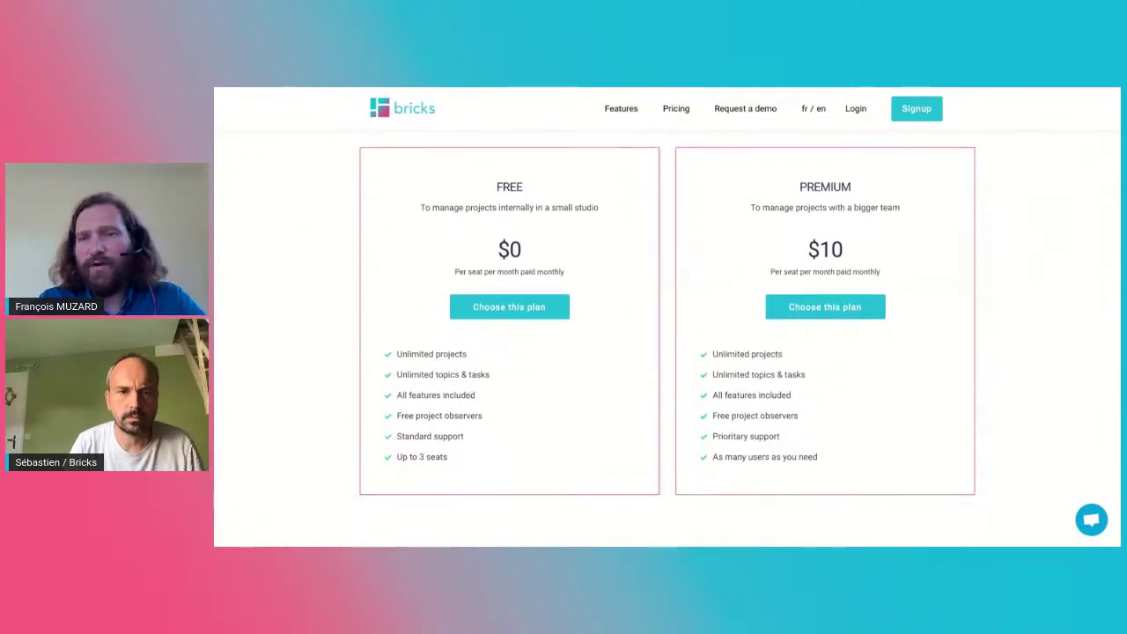
scroll(556, 347, "down", 4)
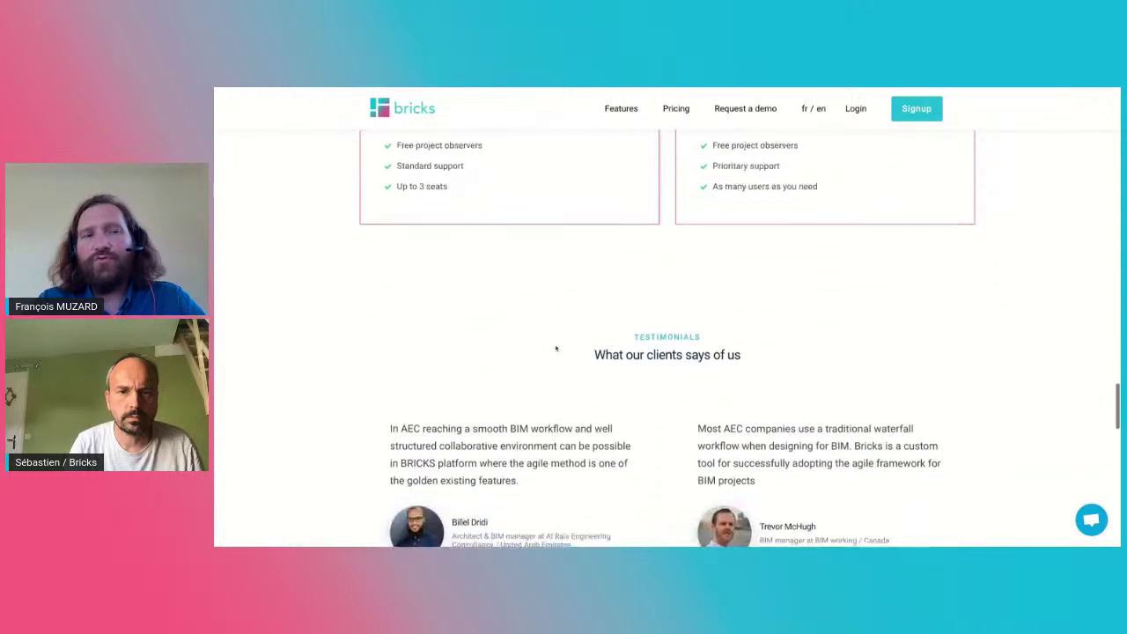
scroll(556, 349, "down", 2)
scroll(556, 349, "down", 1)
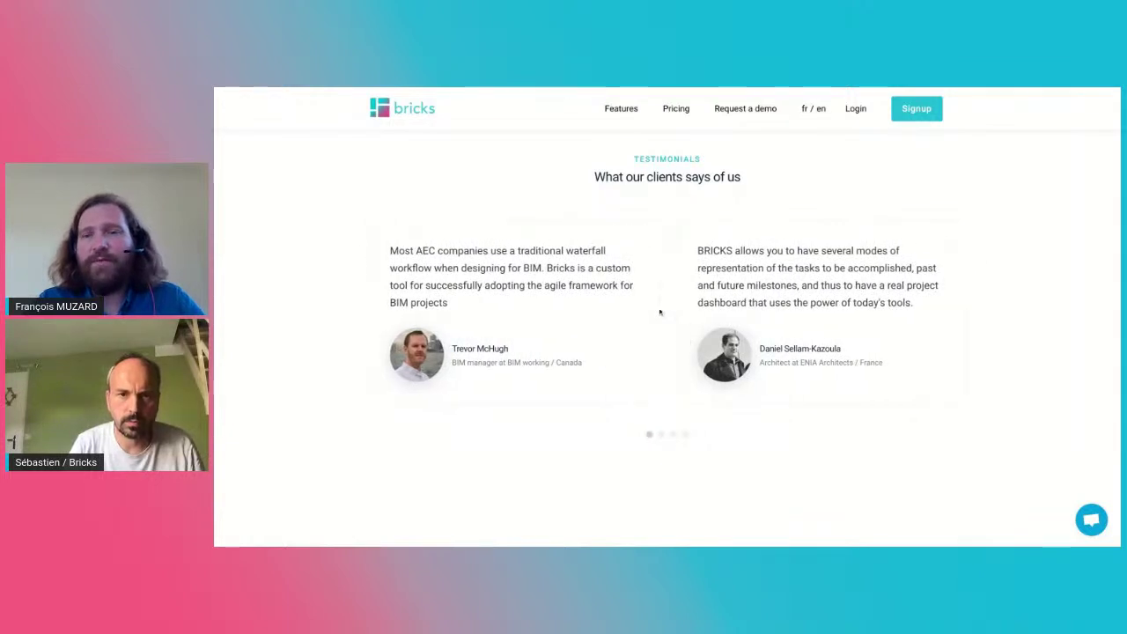
scroll(580, 384, "down", 1)
scroll(580, 383, "down", 3)
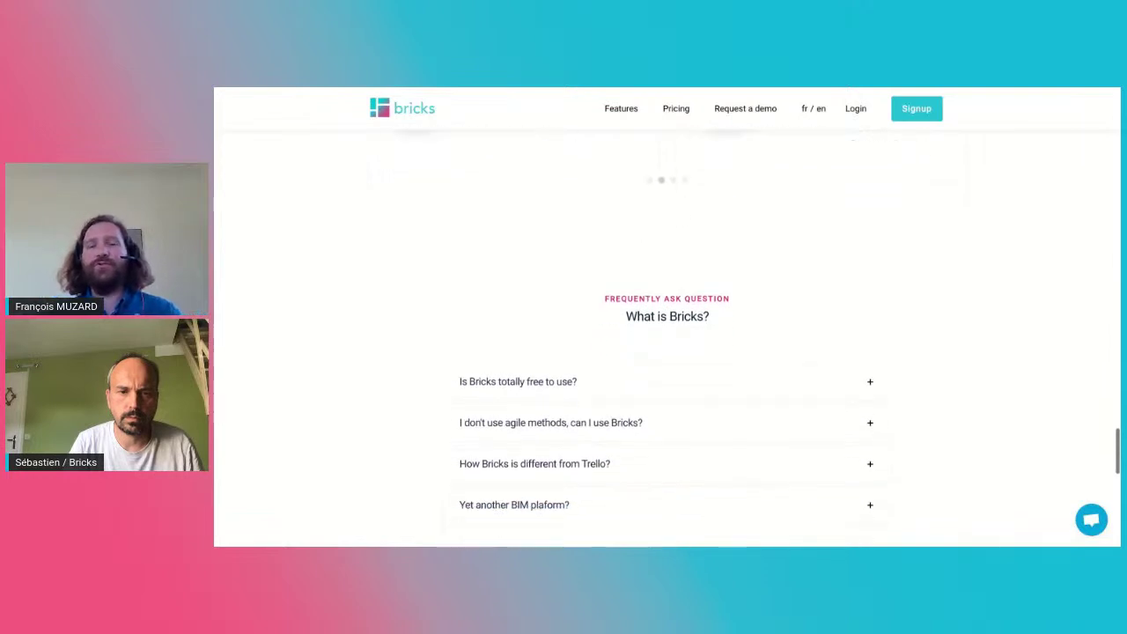
scroll(667, 343, "down", 8)
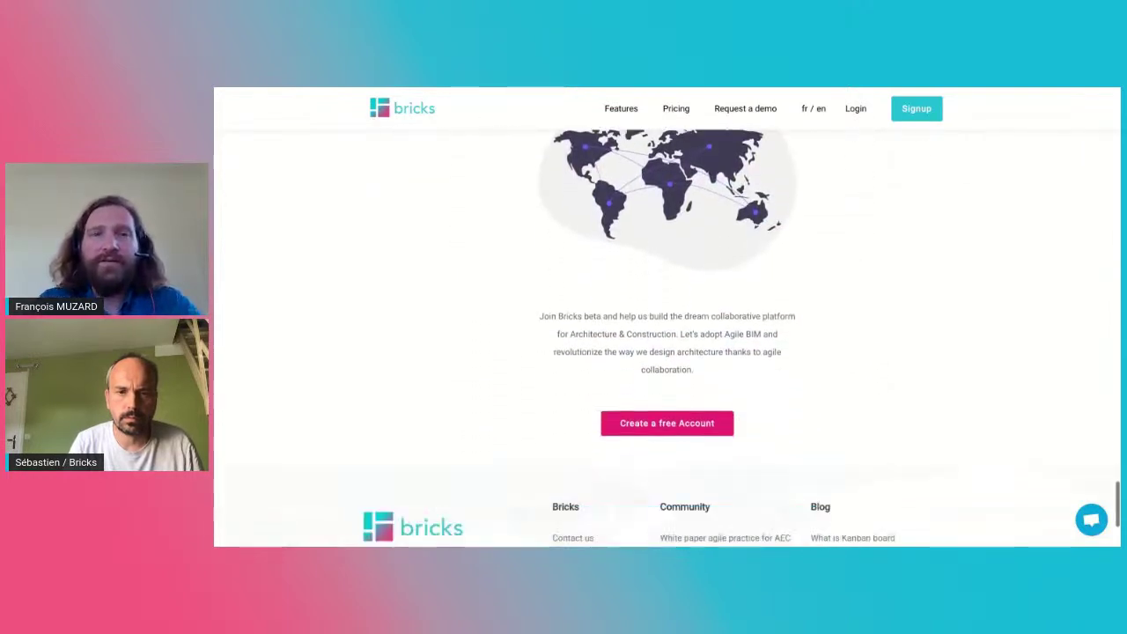
scroll(667, 343, "down", 1)
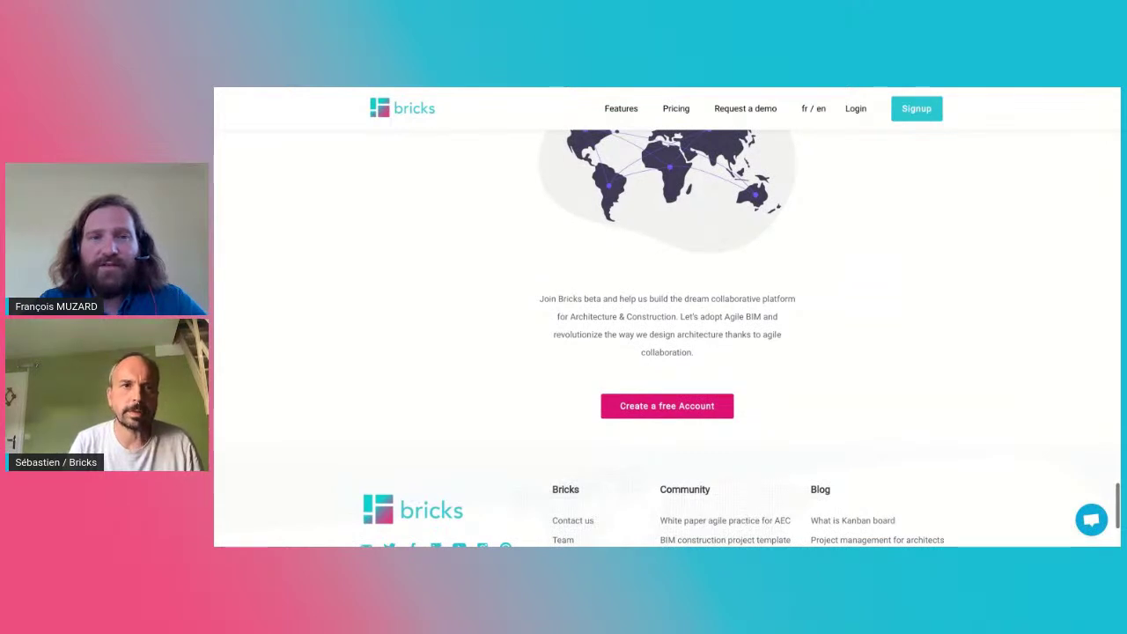
key("Home")
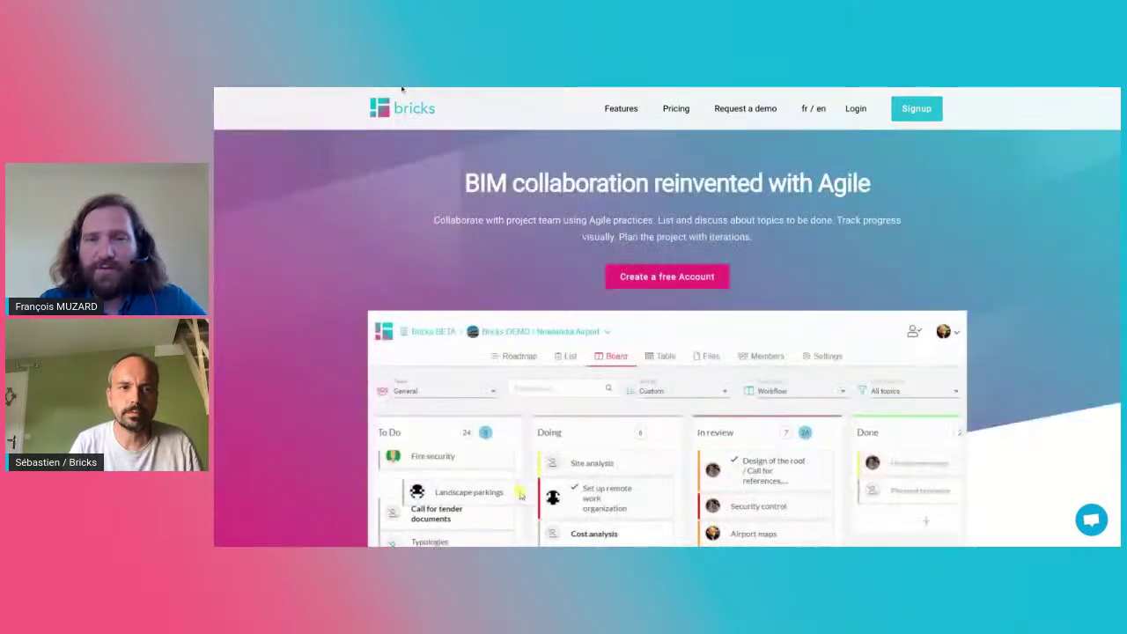